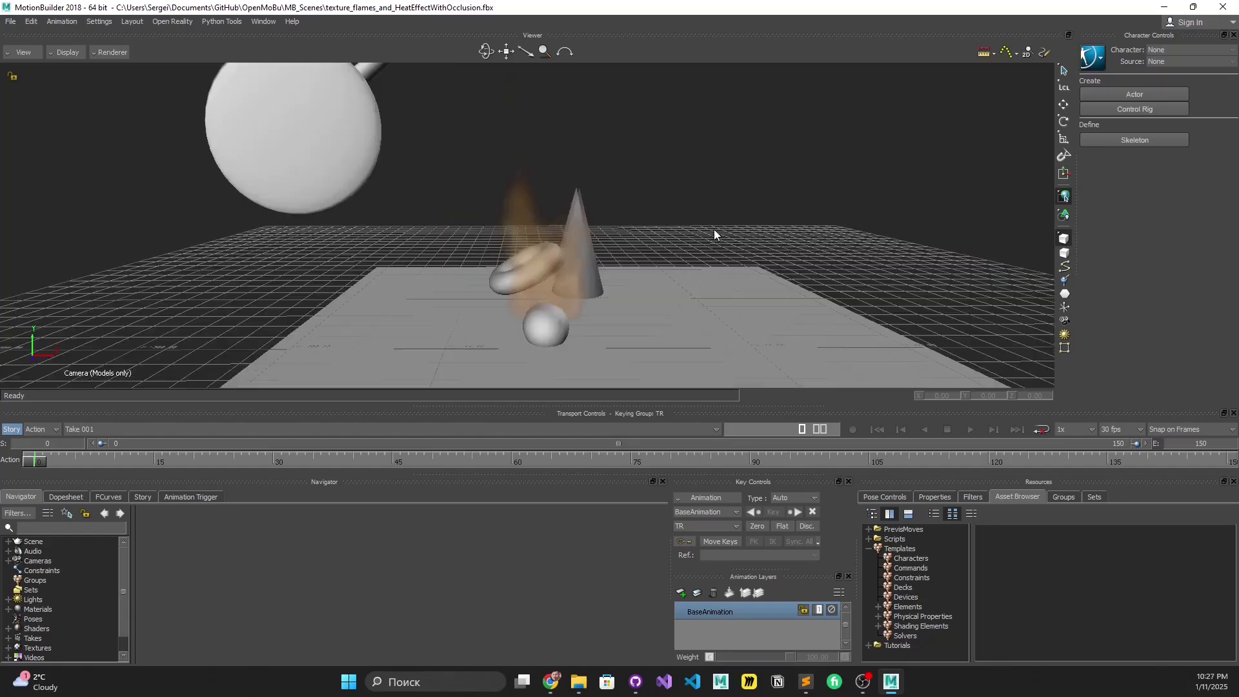
# Step: Examine the finished flame scene from several angles and at different frames up to frame 54, watching the swinging disc pass the flame
pyautogui.keyDown('ctrl'); pyautogui.keyDown('shift'); pyautogui.moveTo(687, 240); pyautogui.dragTo(717, 234); pyautogui.keyUp('shift'); pyautogui.keyUp('ctrl')
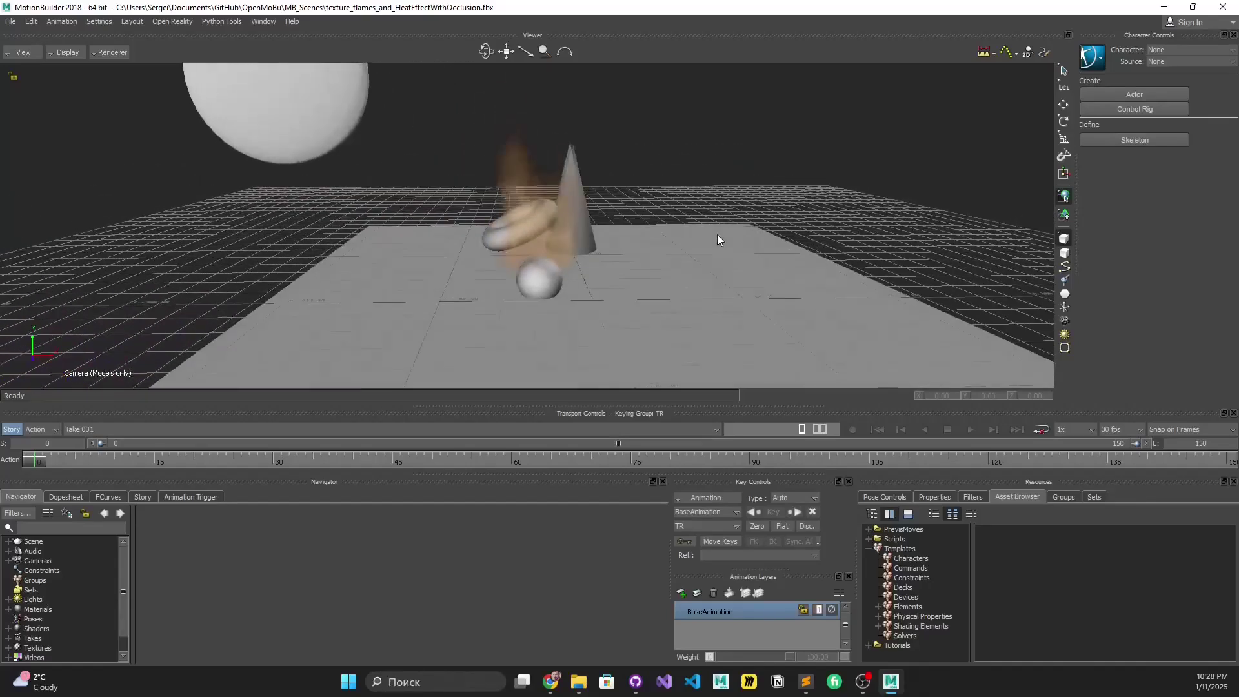
pyautogui.click(610, 249)
pyautogui.moveTo(611, 249)
pyautogui.keyDown('ctrl'); pyautogui.keyDown('shift'); pyautogui.mouseDown()
pyautogui.moveTo(732, 245)
pyautogui.moveTo(705, 251)
pyautogui.moveTo(708, 273)
pyautogui.moveTo(598, 265)
pyautogui.mouseUp(); pyautogui.keyUp('shift'); pyautogui.keyUp('ctrl')
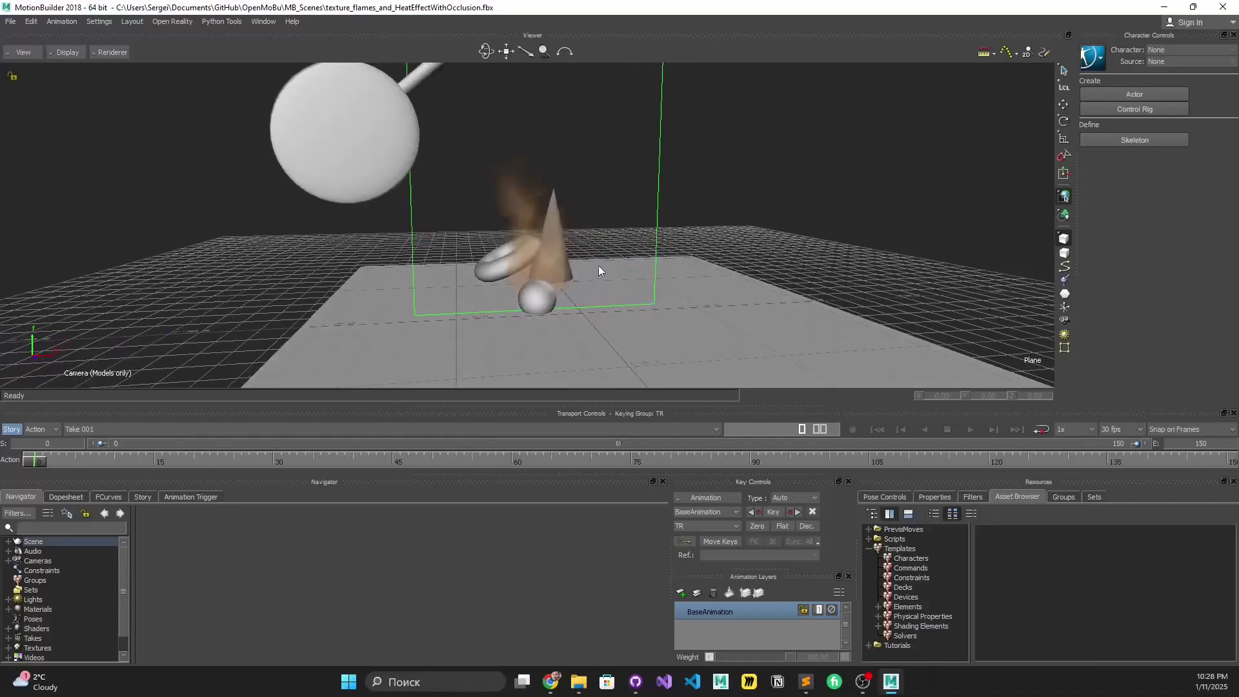
pyautogui.click(723, 230)
pyautogui.keyDown('ctrl'); pyautogui.keyDown('shift'); pyautogui.moveTo(671, 250); pyautogui.dragTo(583, 261); pyautogui.keyUp('shift'); pyautogui.keyUp('ctrl')
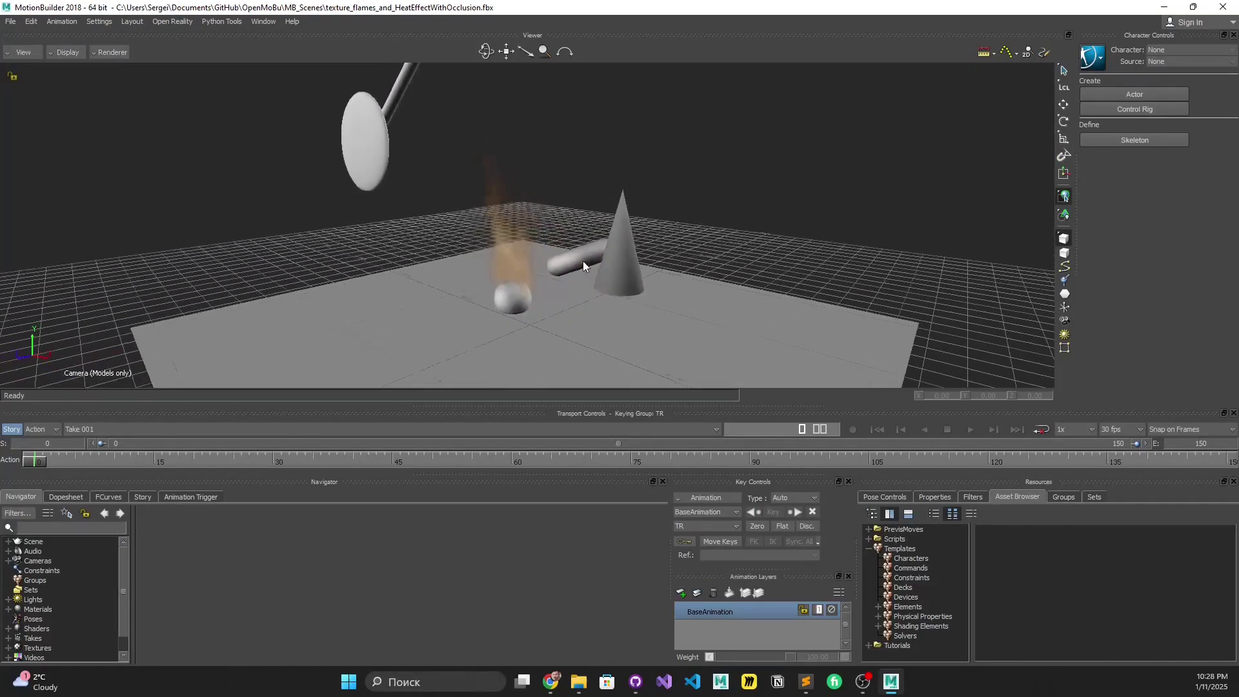
pyautogui.keyDown('ctrl'); pyautogui.keyDown('shift'); pyautogui.moveTo(475, 238); pyautogui.dragTo(632, 265); pyautogui.keyUp('shift'); pyautogui.keyUp('ctrl')
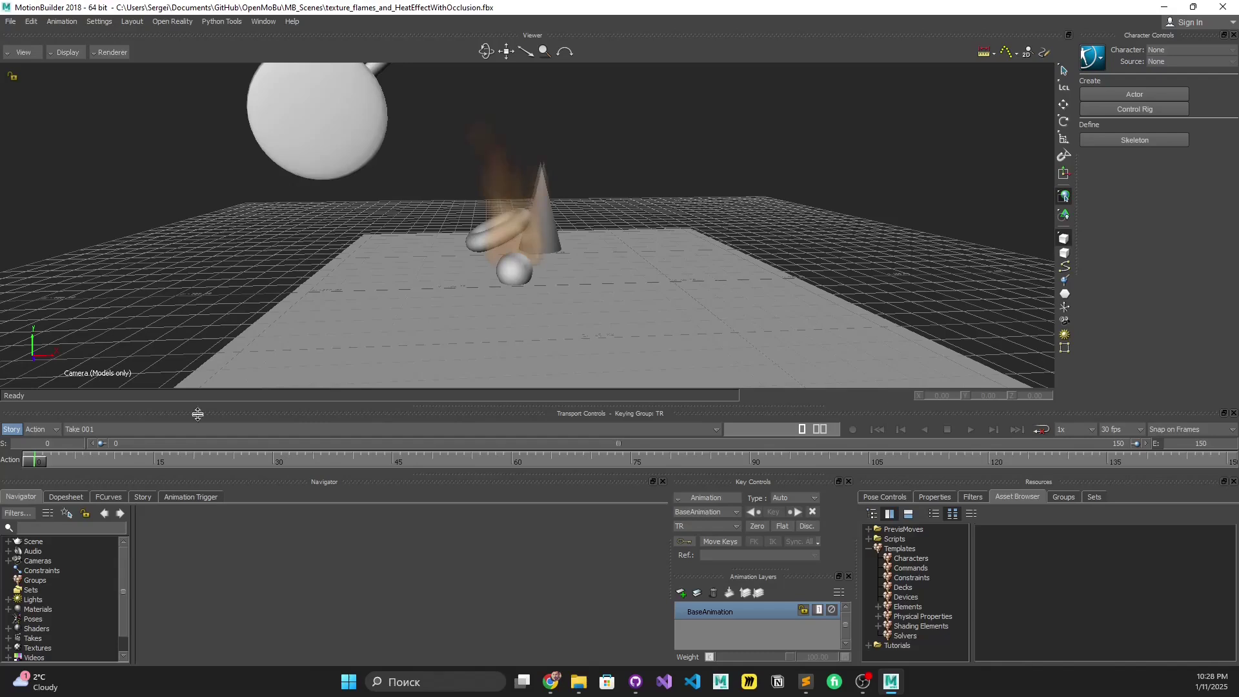
pyautogui.moveTo(38, 461); pyautogui.dragTo(281, 461)
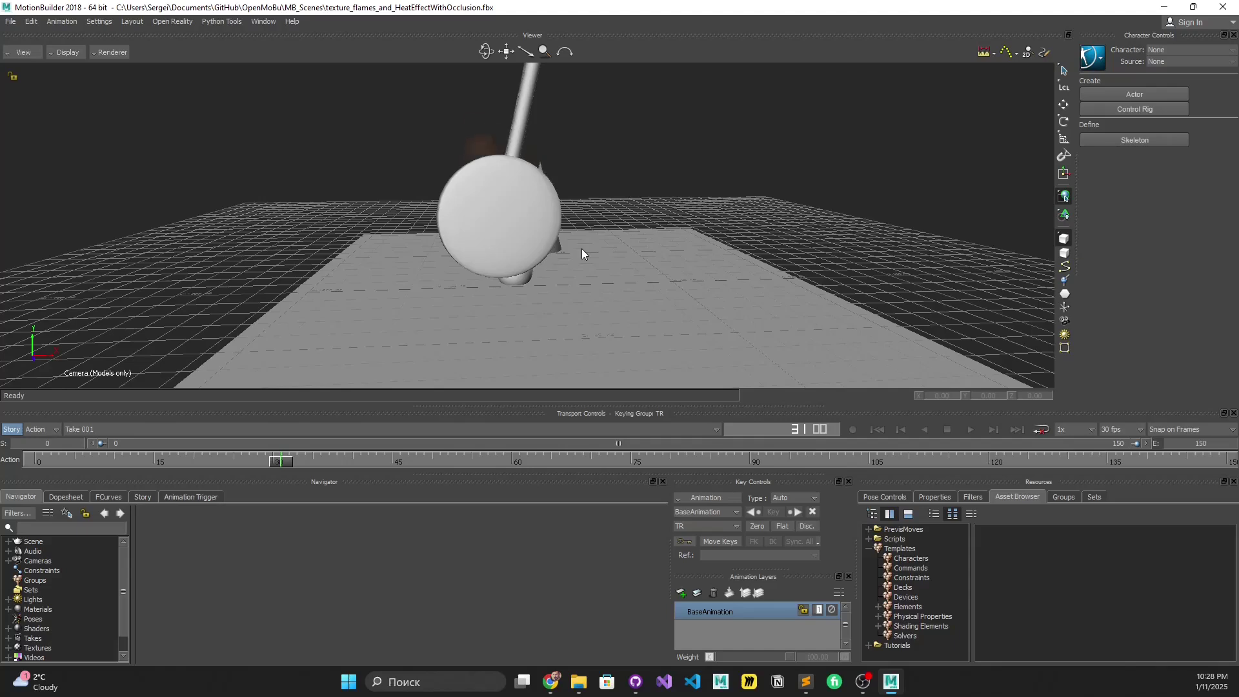
pyautogui.scroll(6, 509, 248)
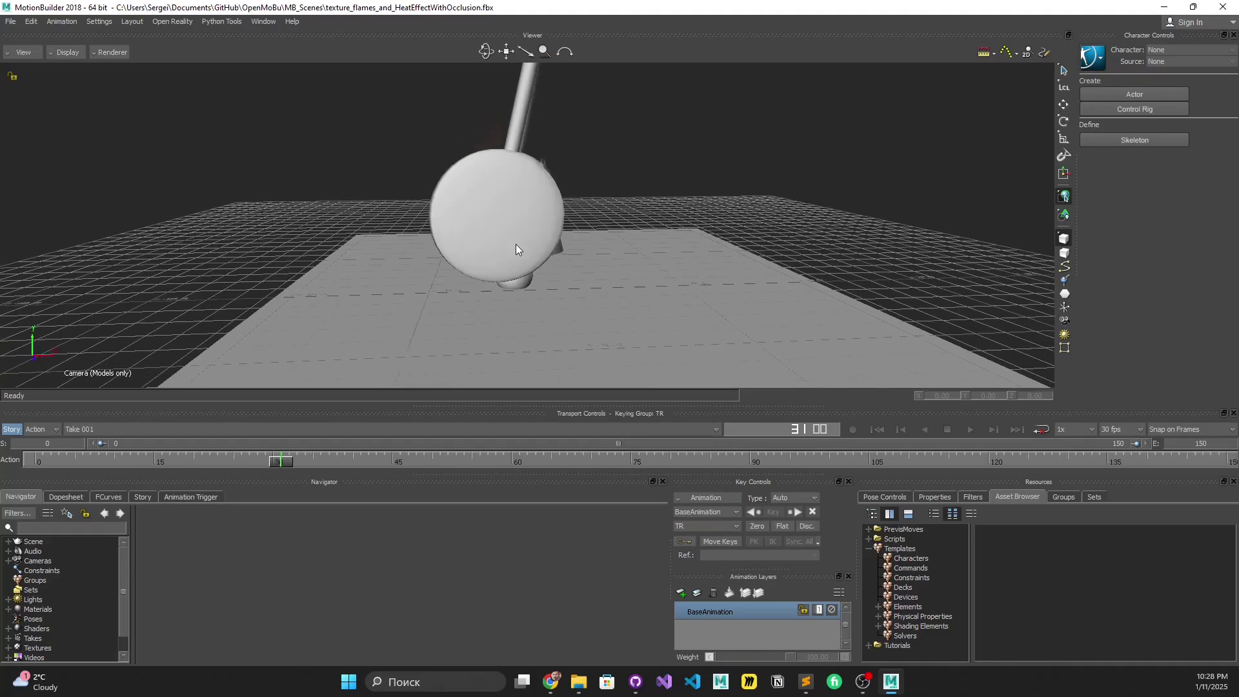
pyautogui.moveTo(532, 235); pyautogui.dragTo(515, 234)
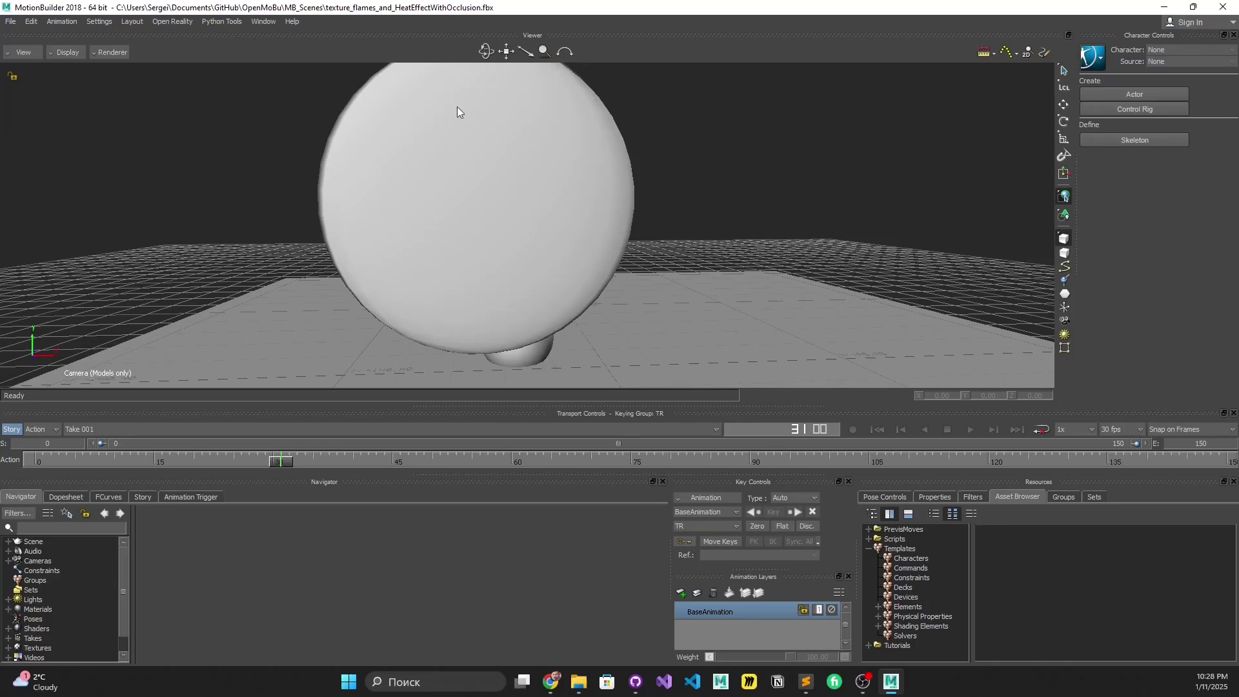
pyautogui.moveTo(278, 461); pyautogui.dragTo(440, 470)
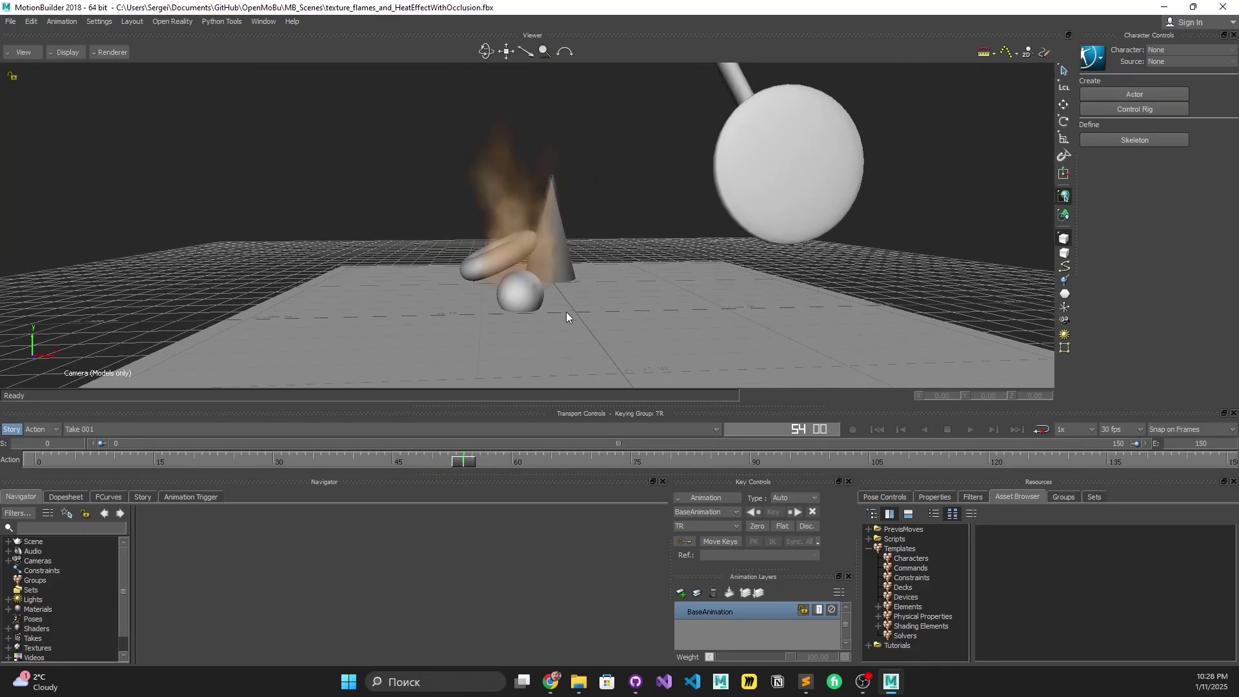
# Step: Start a new empty scene in place of the finished flame example
pyautogui.click(10, 20)
pyautogui.click(26, 34)
pyautogui.click(652, 376)
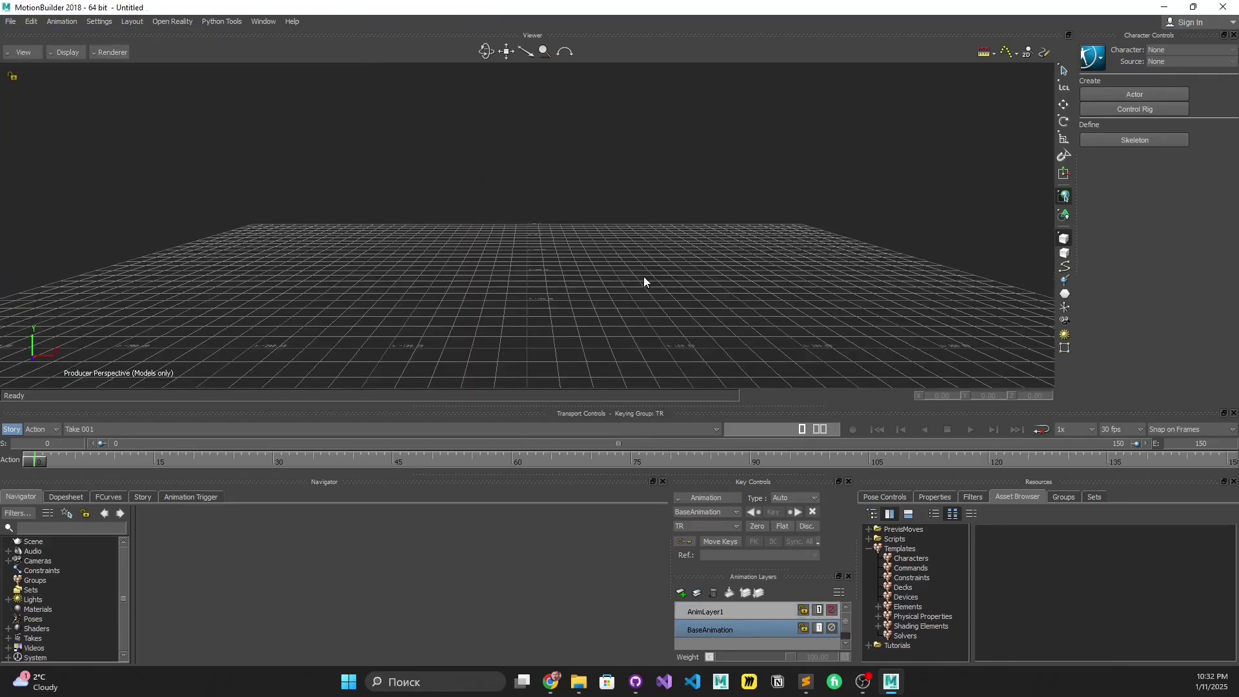
# Step: Add a Plane from the Elements templates to the scene and set its global X rotation to 90
pyautogui.click(908, 607)
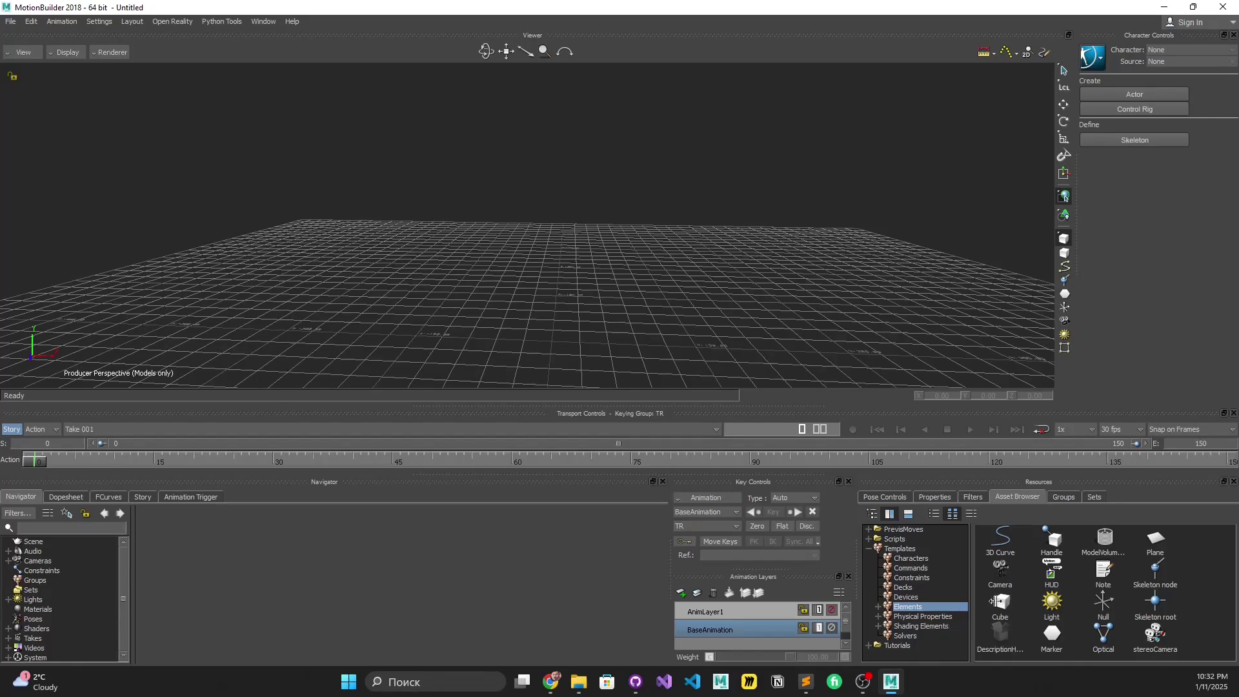
pyautogui.moveTo(1158, 539); pyautogui.dragTo(591, 333)
pyautogui.keyDown('ctrl'); pyautogui.keyDown('shift'); pyautogui.moveTo(703, 331); pyautogui.dragTo(631, 271); pyautogui.keyUp('shift'); pyautogui.keyUp('ctrl')
pyautogui.press('e')
pyautogui.keyDown('ctrl'); pyautogui.keyDown('shift'); pyautogui.moveTo(698, 301); pyautogui.dragTo(644, 327); pyautogui.keyUp('shift'); pyautogui.keyUp('ctrl')
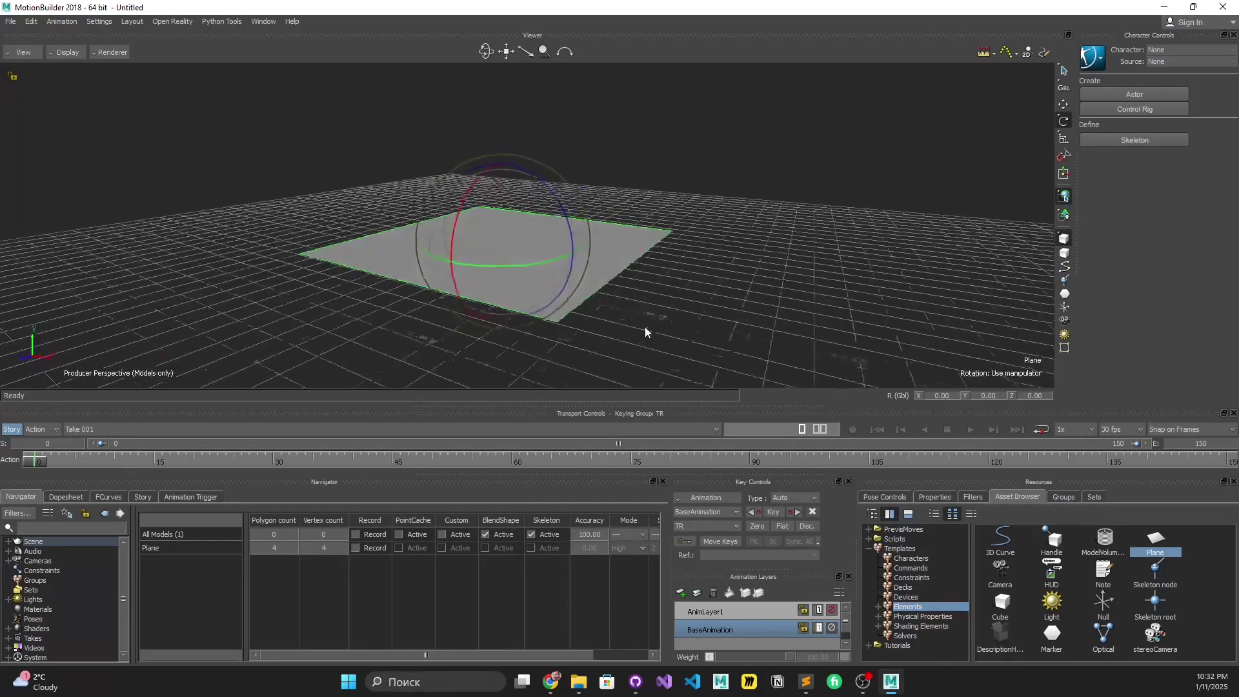
pyautogui.click(941, 396)
pyautogui.write('90')
pyautogui.press('Return')
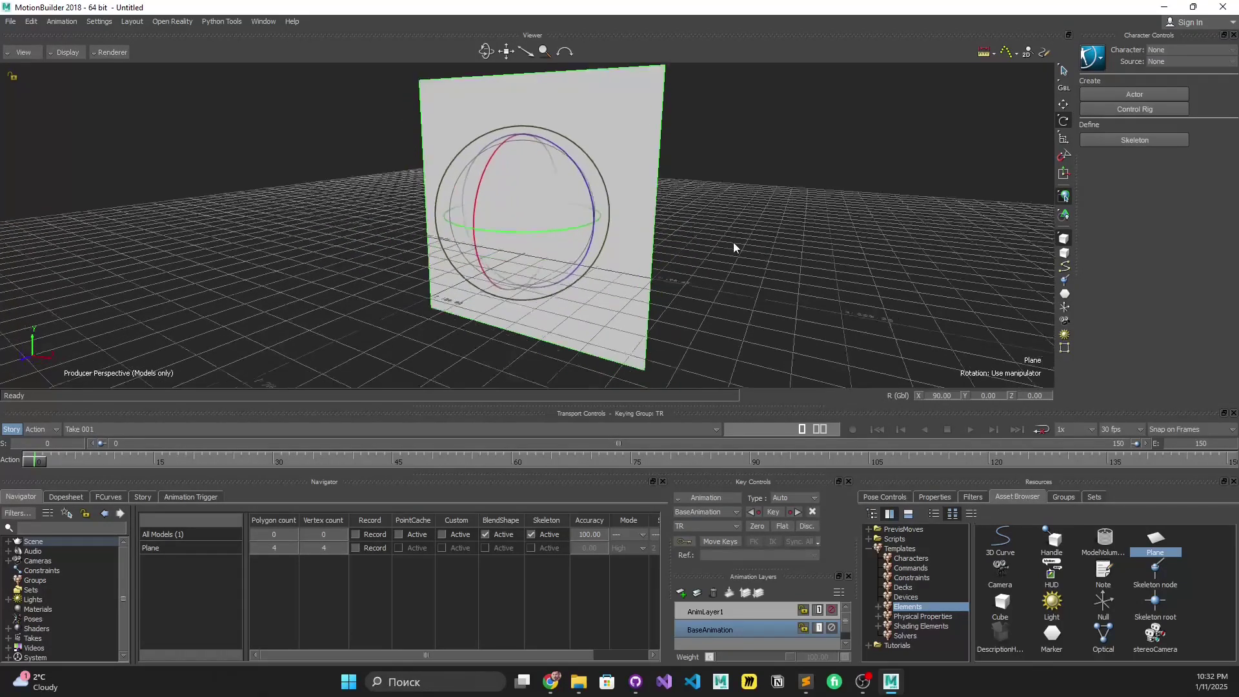
# Step: Raise the upright plane above the grid to a Y translation of about 51.5
pyautogui.keyDown('ctrl'); pyautogui.keyDown('shift'); pyautogui.moveTo(733, 242); pyautogui.dragTo(717, 269); pyautogui.keyUp('shift'); pyautogui.keyUp('ctrl')
pyautogui.press('t')
pyautogui.moveTo(533, 139); pyautogui.dragTo(736, 264)
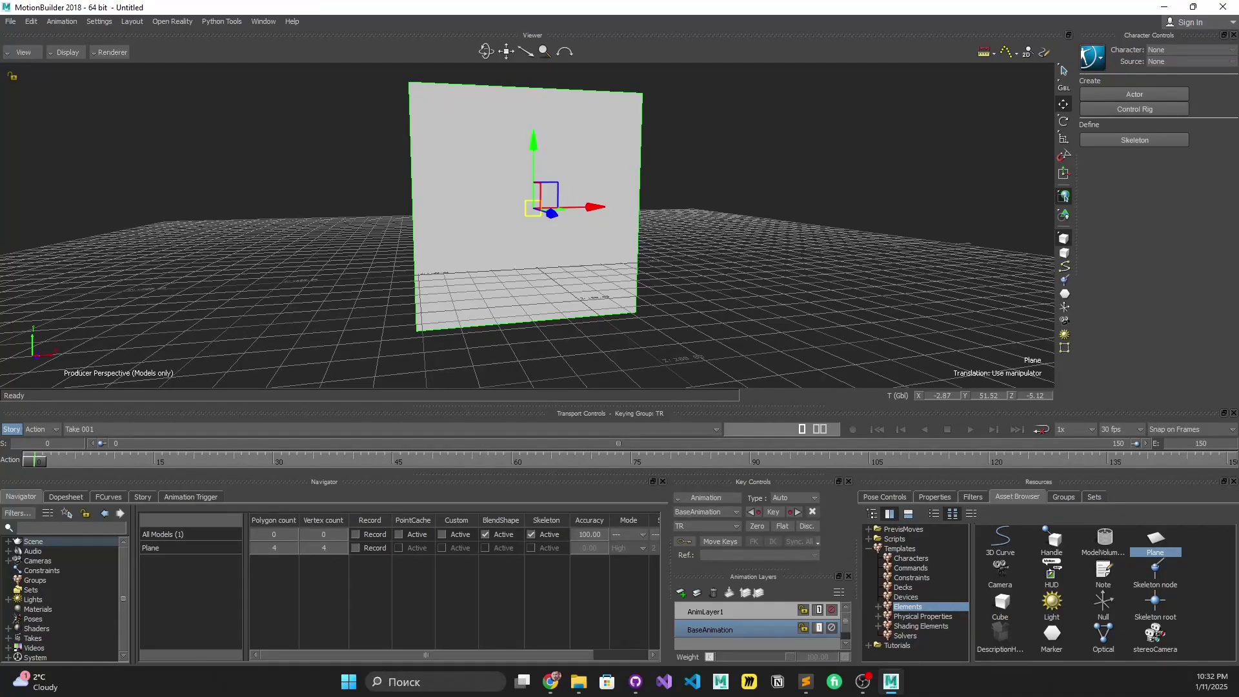
# Step: Consult the OpenGameArt animated flame texture page, add flame.png to the MotionBuilder scene as a texture, and enlarge its texture preview
pyautogui.moveTo(1238, 232); pyautogui.dragTo(514, 1)
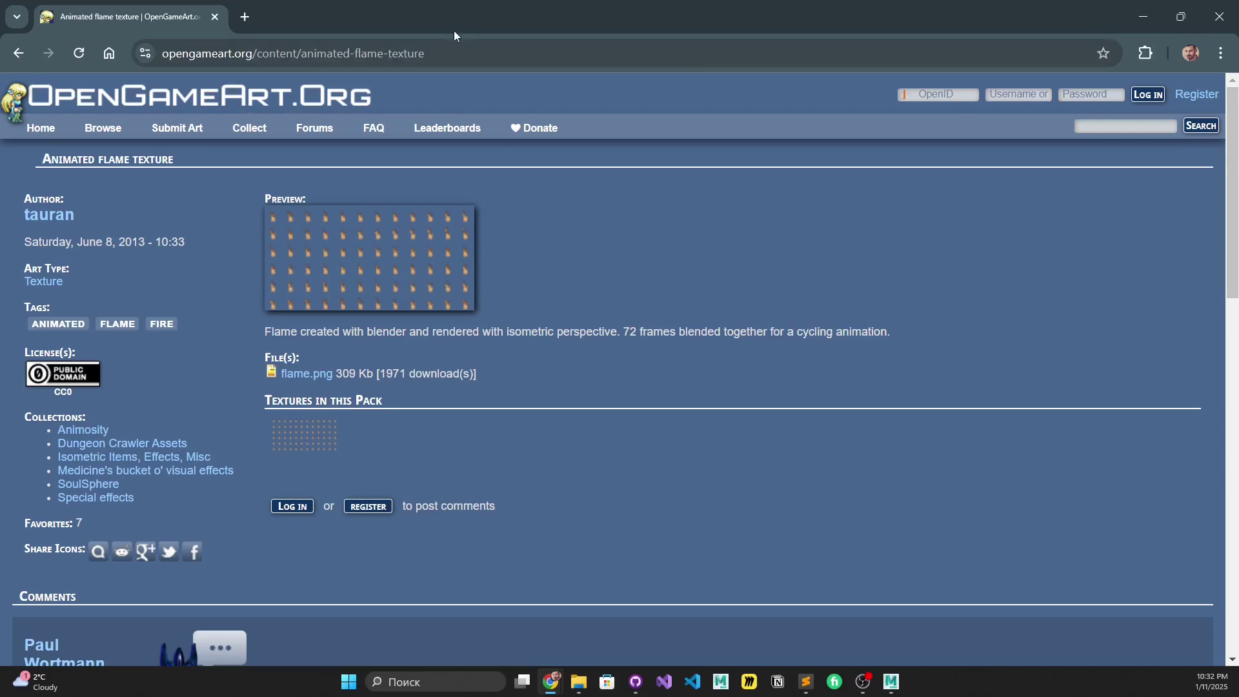
pyautogui.moveTo(431, 16); pyautogui.dragTo(1238, 239)
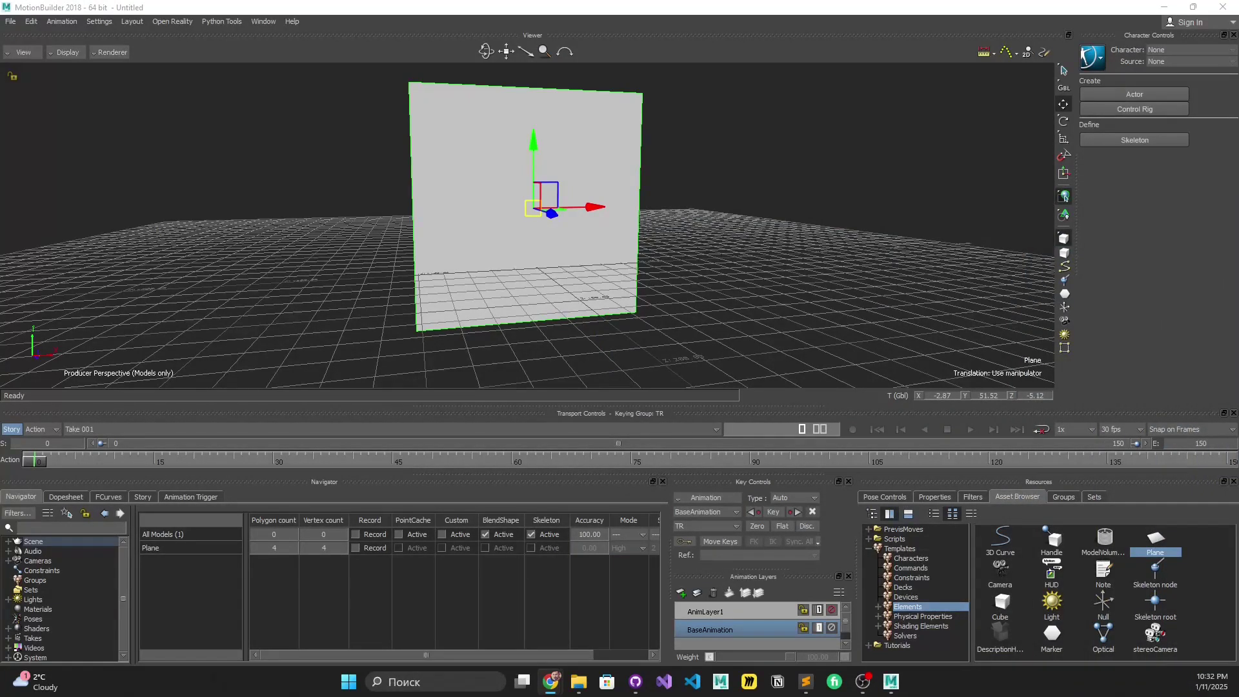
pyautogui.moveTo(822, 181); pyautogui.dragTo(826, 182)
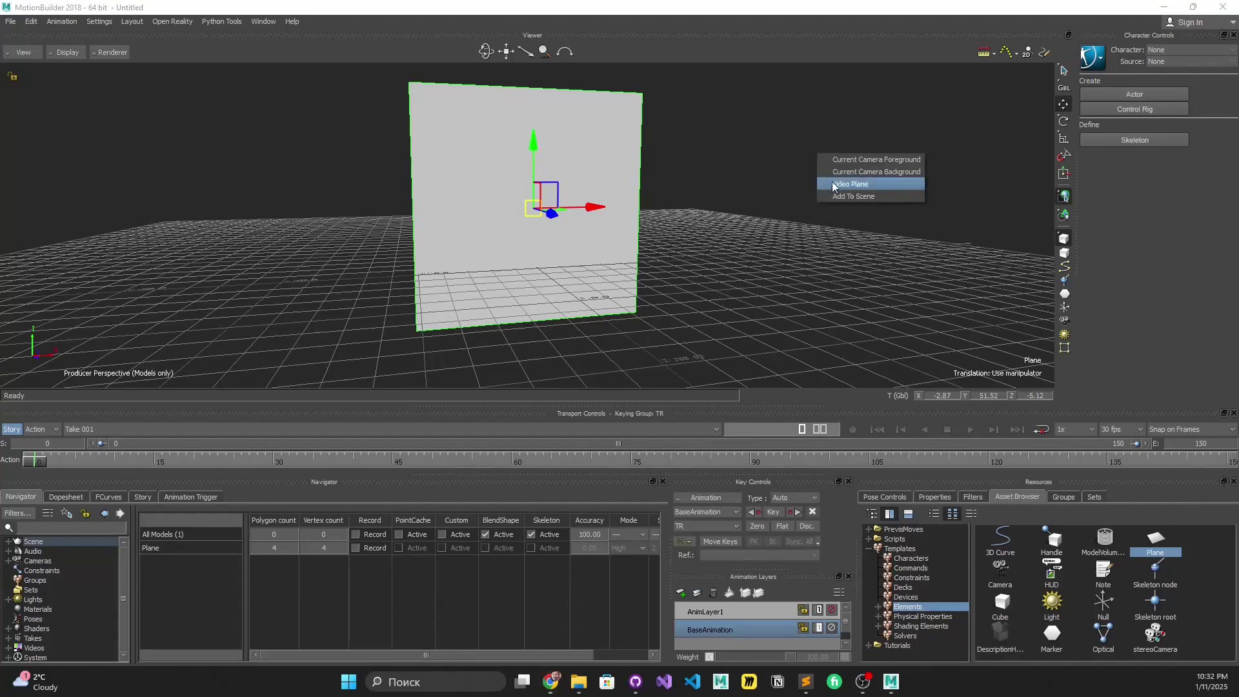
pyautogui.click(839, 192)
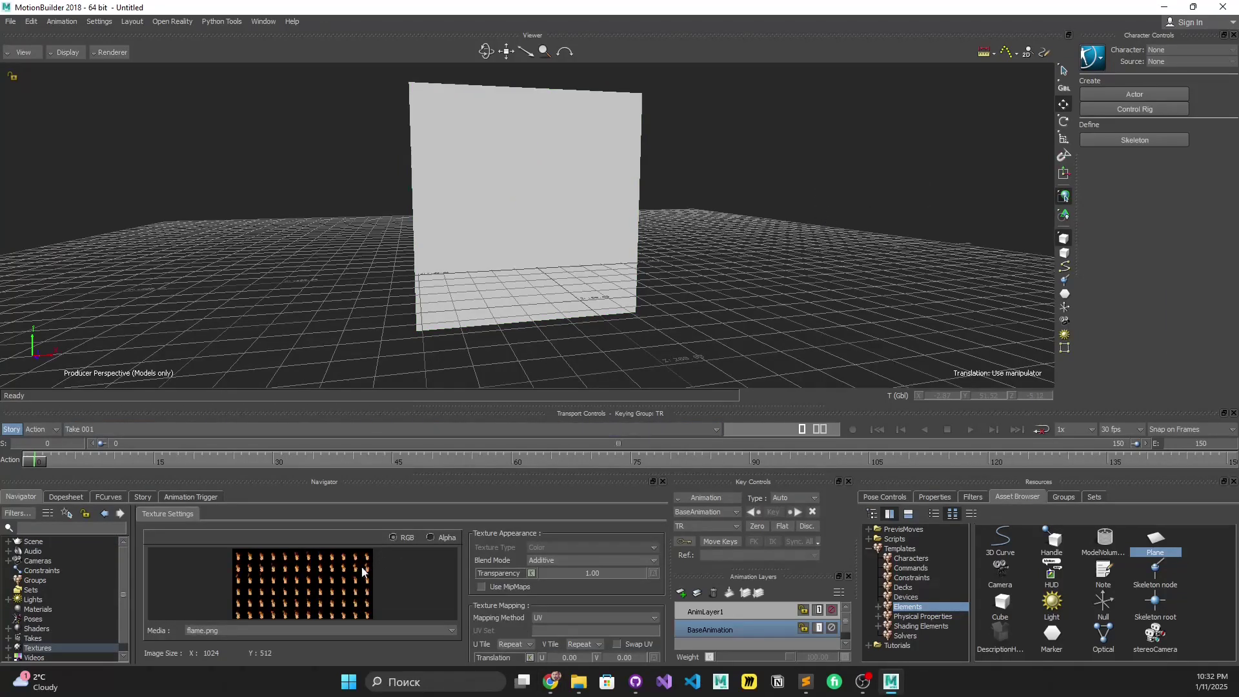
pyautogui.moveTo(431, 411); pyautogui.dragTo(448, 308)
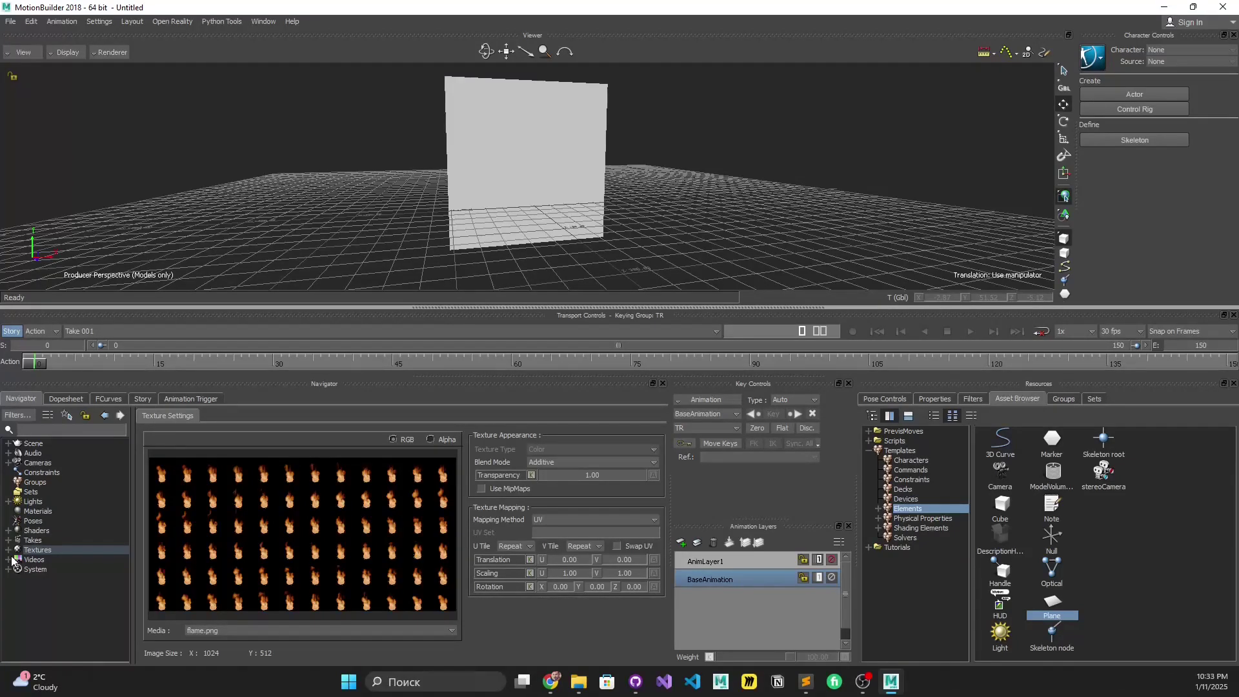
# Step: Attach a Parametric Blend texture from the Shading Elements to the plane's material as Diffuse
pyautogui.click(910, 528)
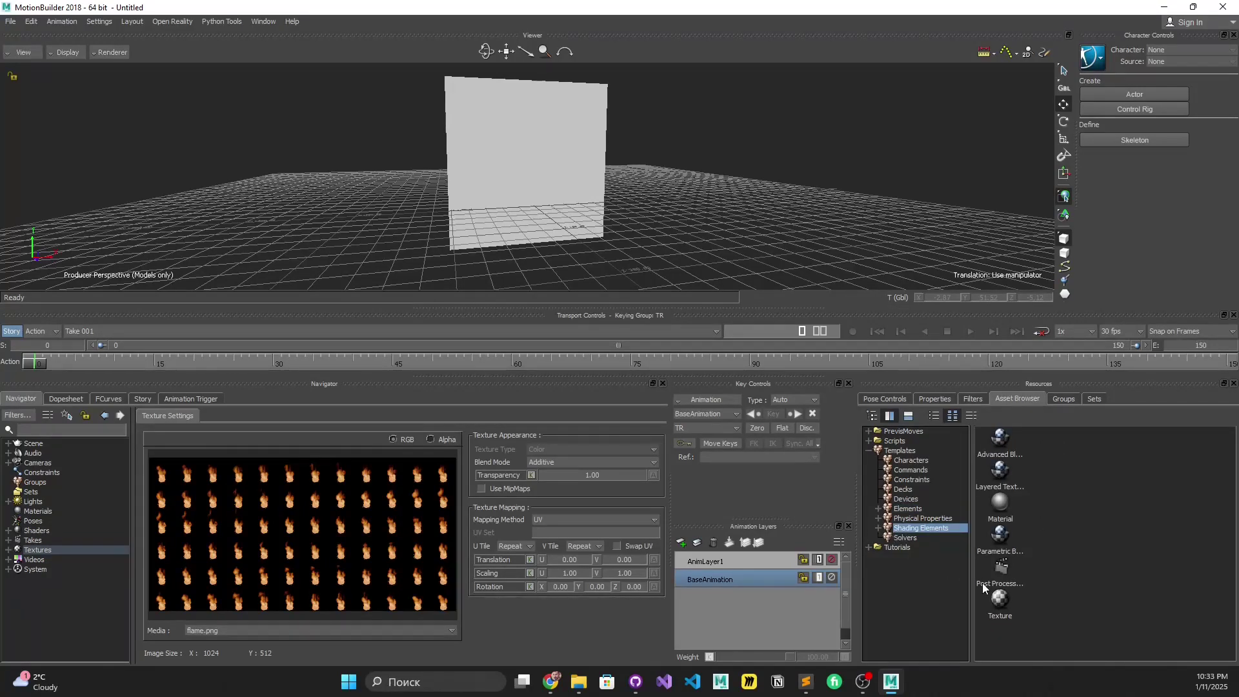
pyautogui.click(1000, 545)
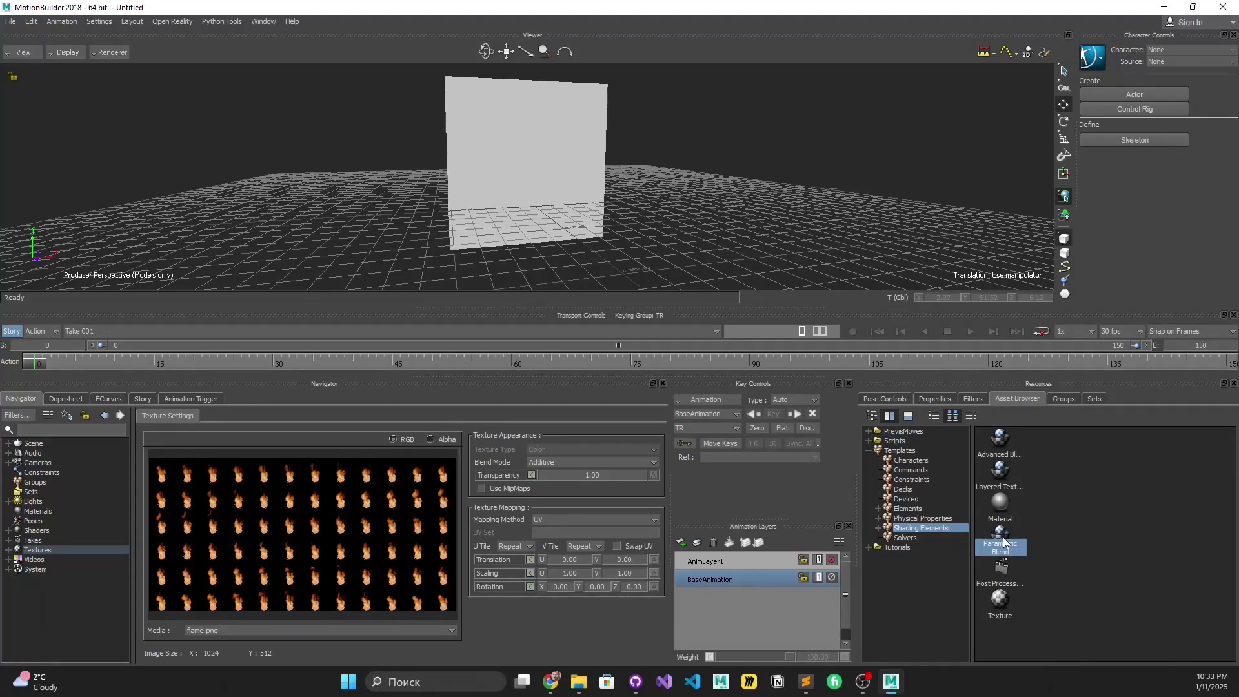
pyautogui.moveTo(1004, 545); pyautogui.dragTo(516, 145)
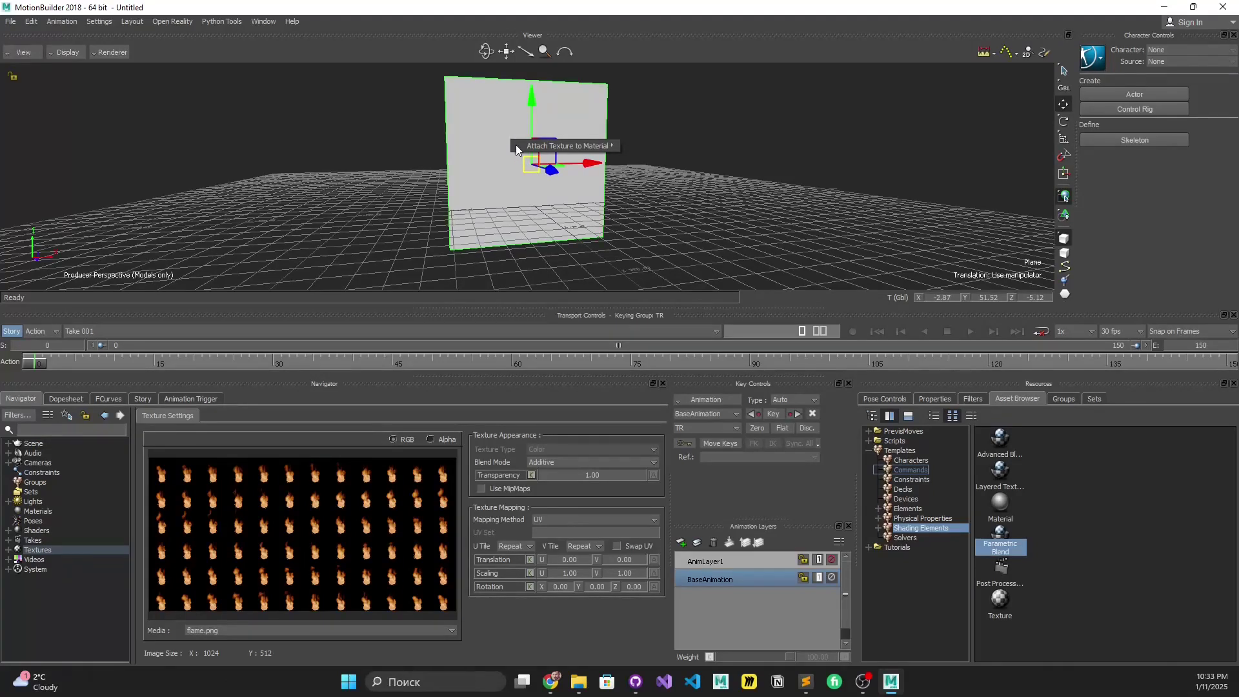
pyautogui.moveTo(607, 145)
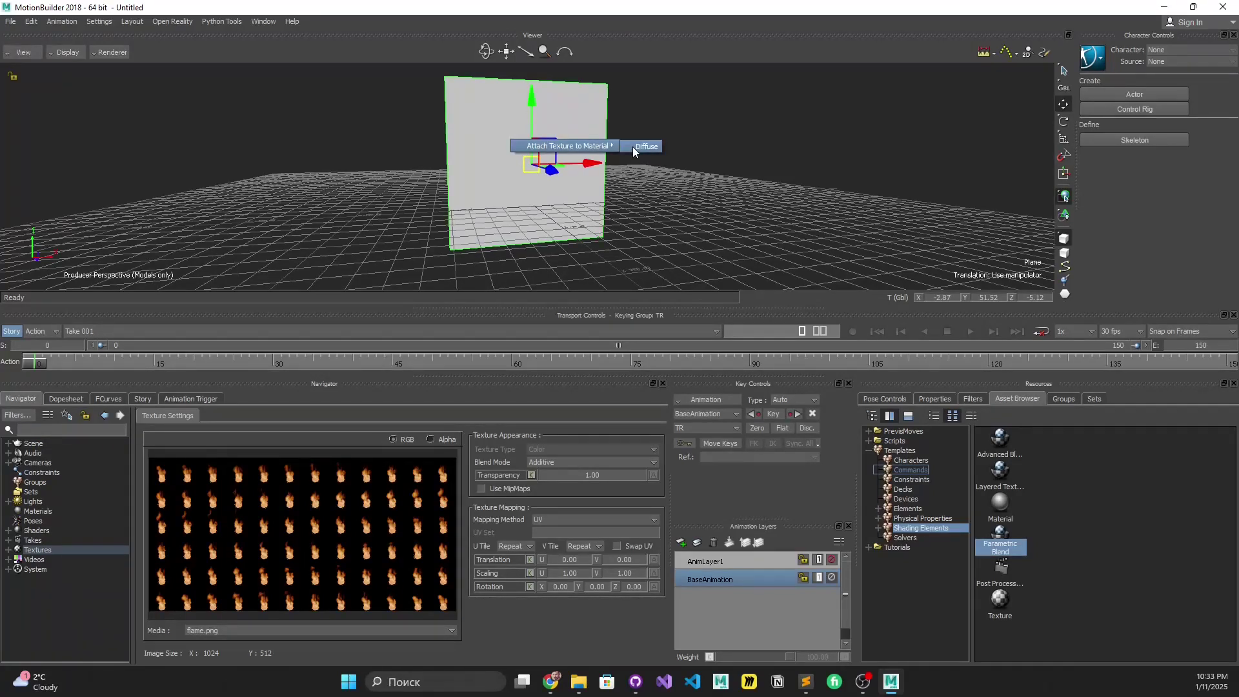
pyautogui.click(633, 146)
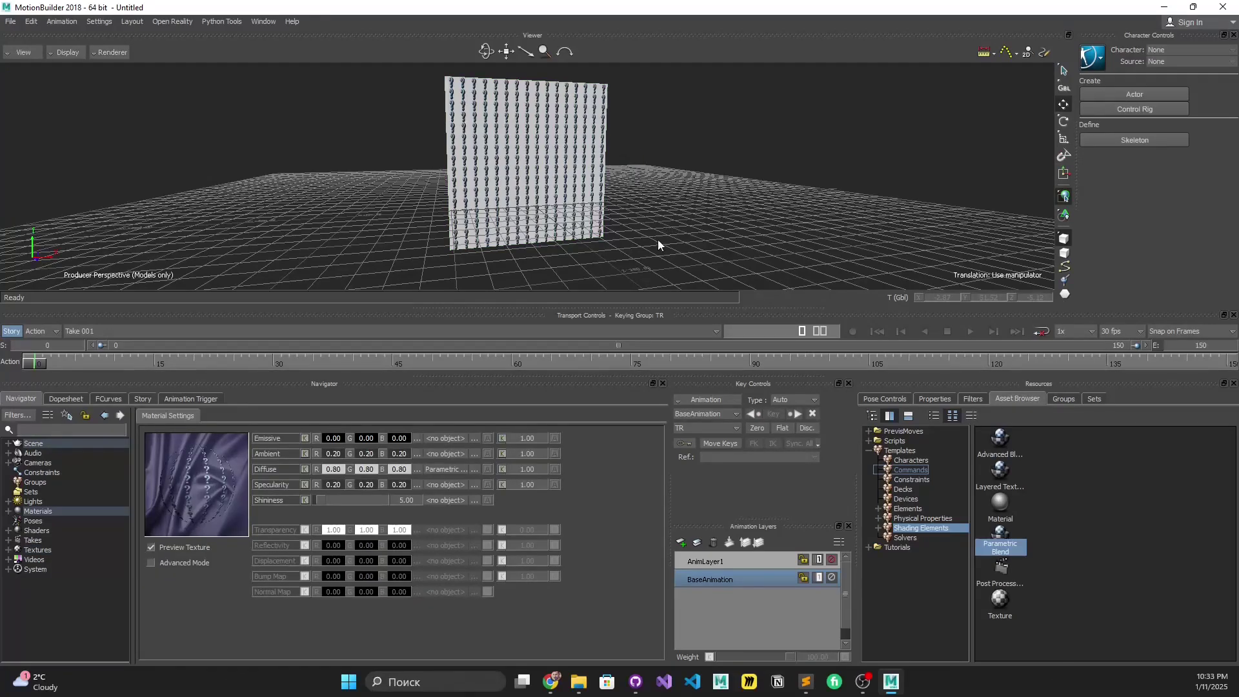
# Step: Add flame.png as a layer of the Parametric Blend texture
pyautogui.click(7, 550)
pyautogui.click(46, 569)
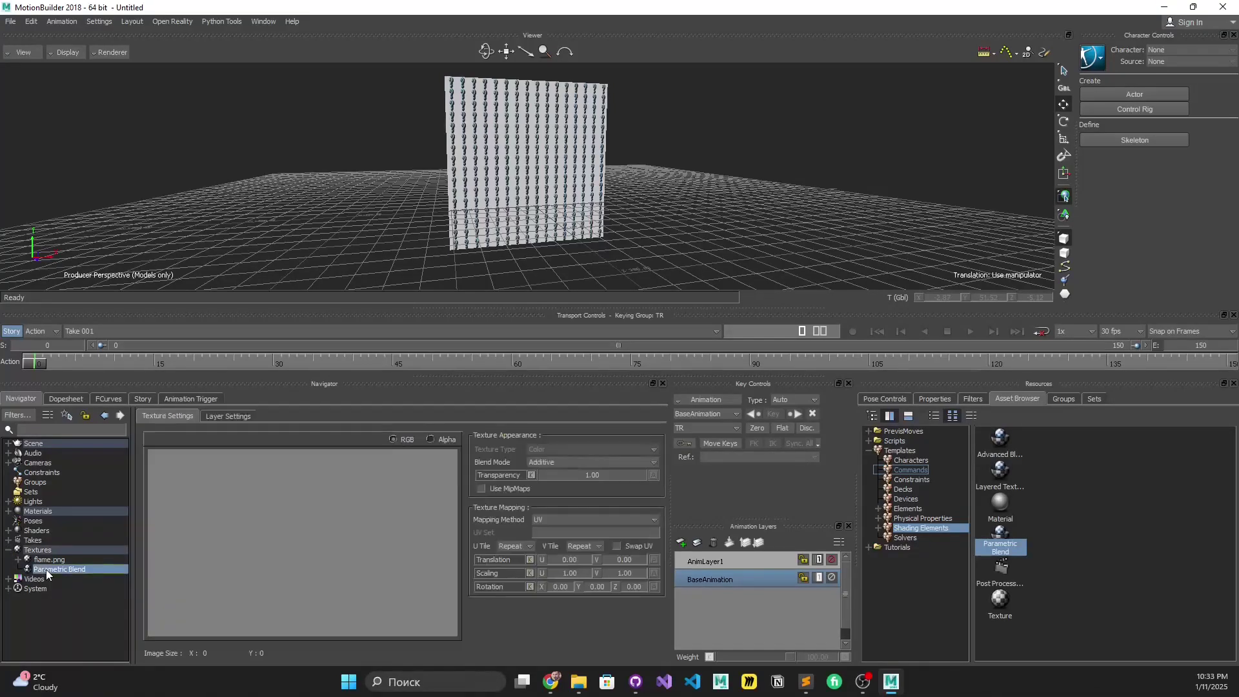
pyautogui.click(220, 418)
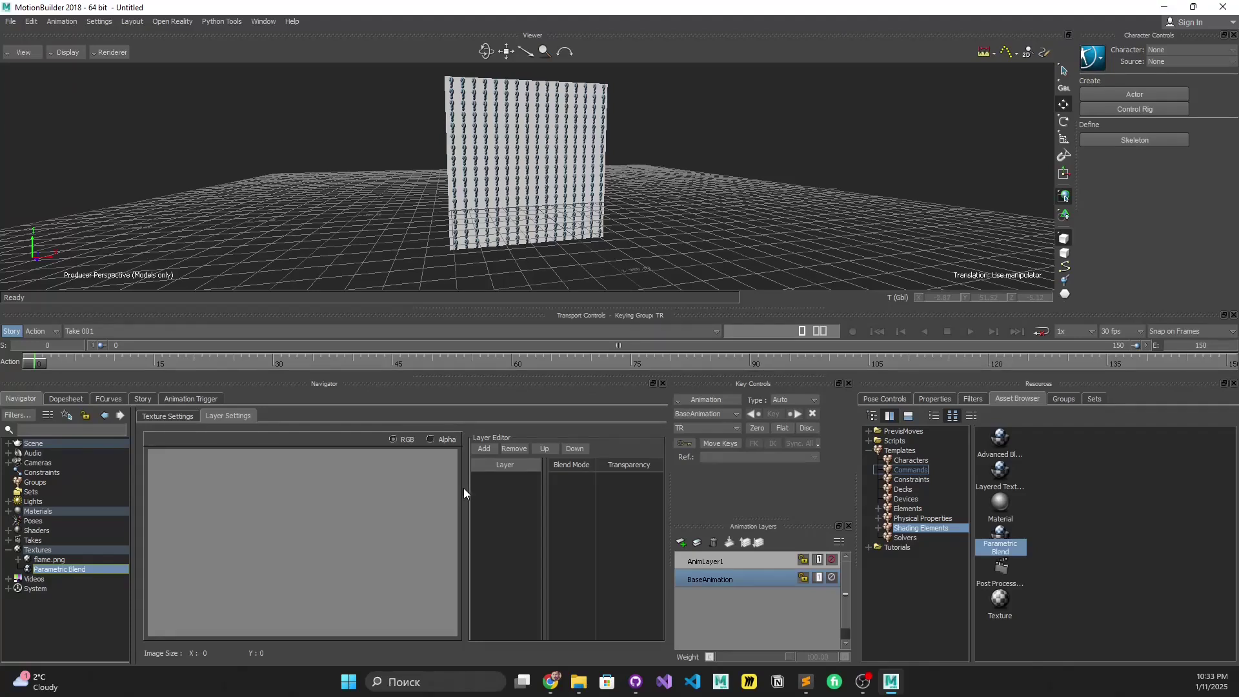
pyautogui.moveTo(41, 560); pyautogui.dragTo(105, 570)
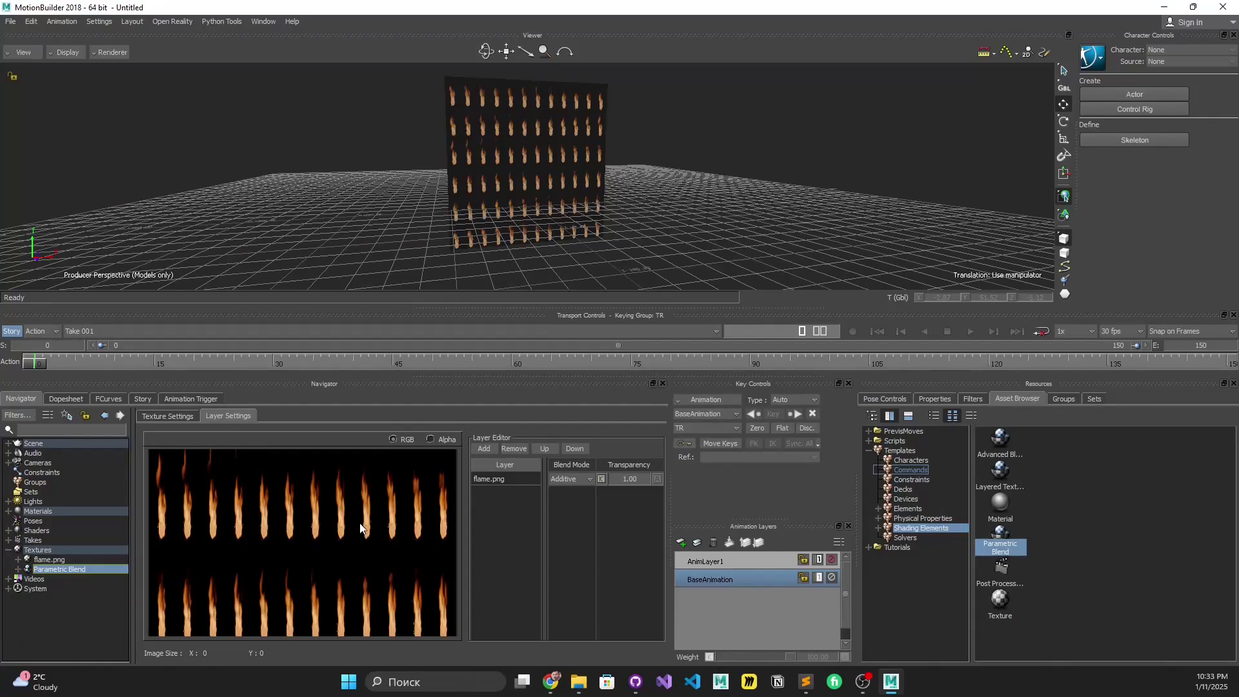
# Step: Set the Parametric Blend sprite grid to Count U 12 and Count V 6
pyautogui.click(932, 401)
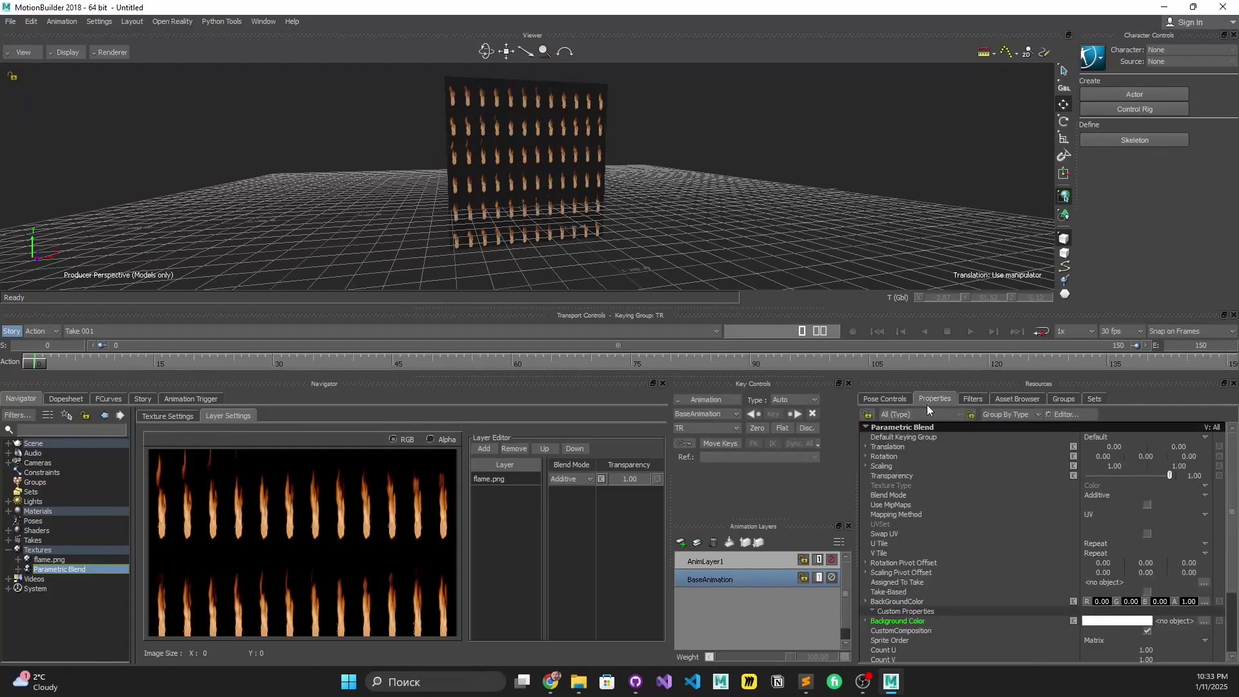
pyautogui.scroll(-3, 978, 552)
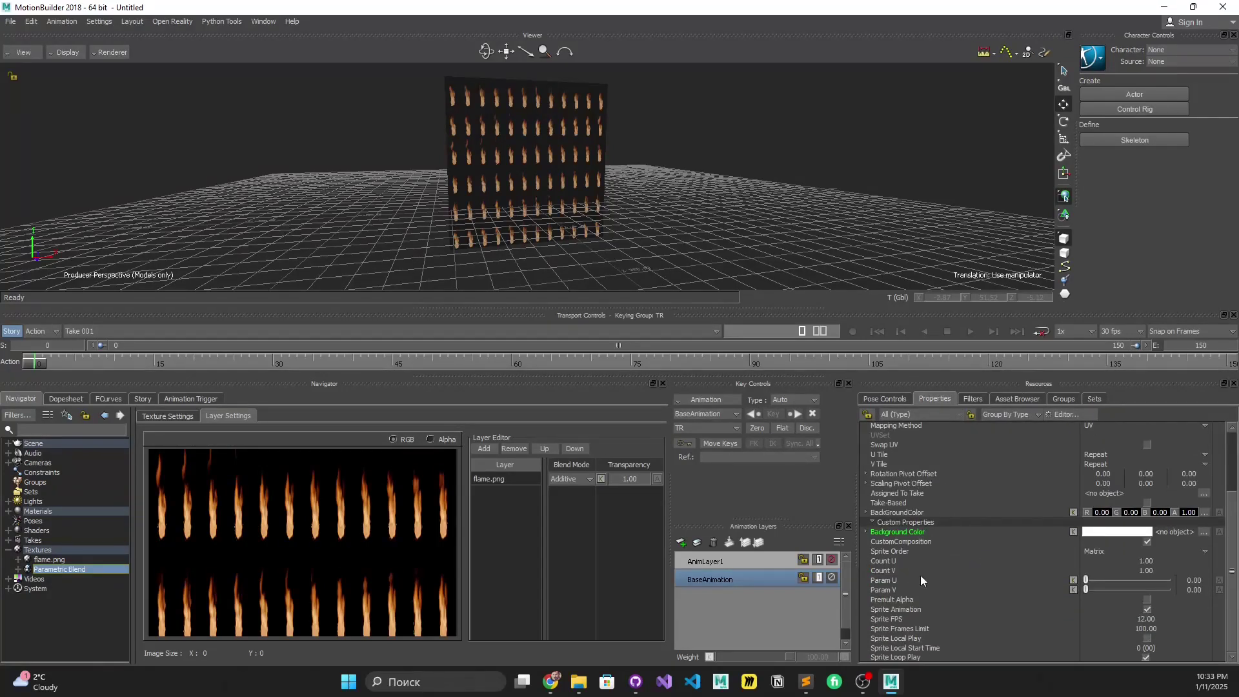
pyautogui.click(904, 562)
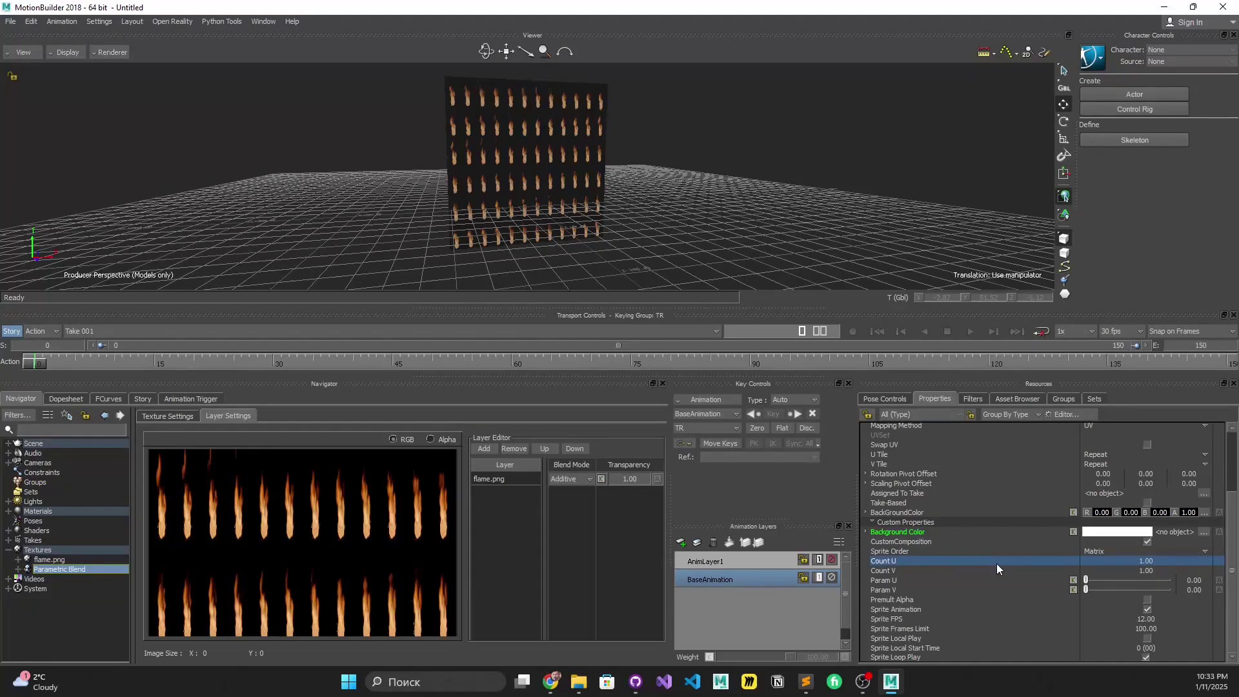
pyautogui.click(1133, 556)
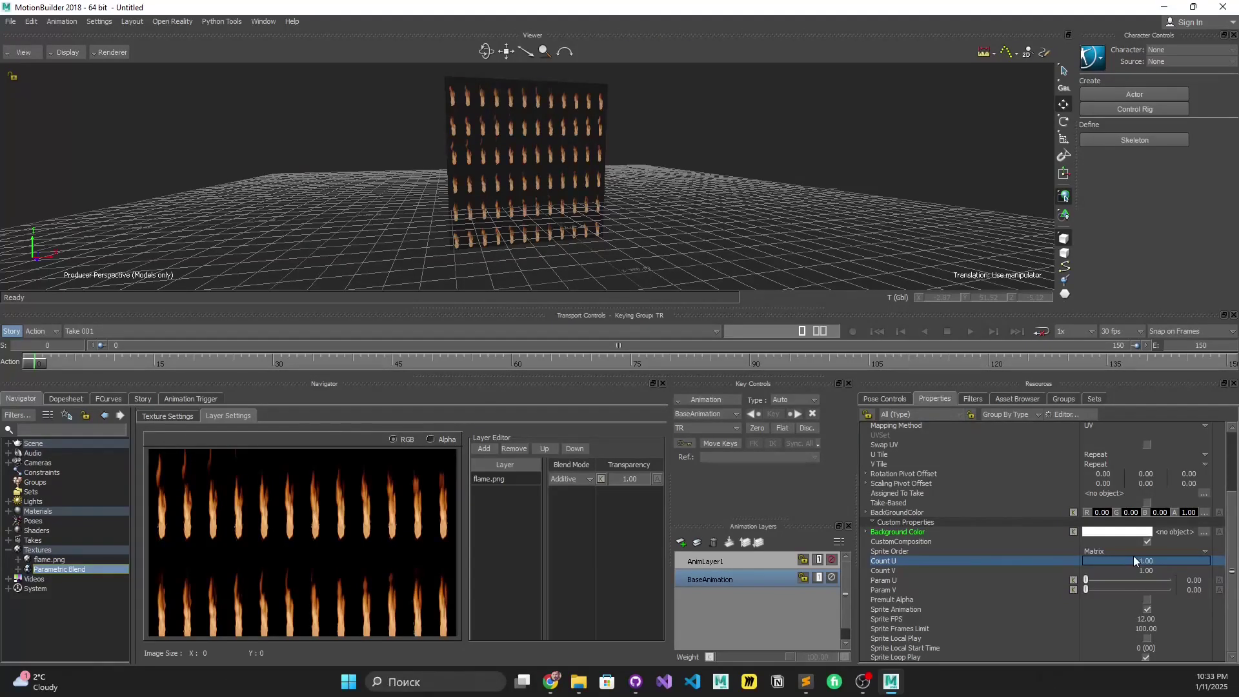
pyautogui.write('12')
pyautogui.press('Tab')
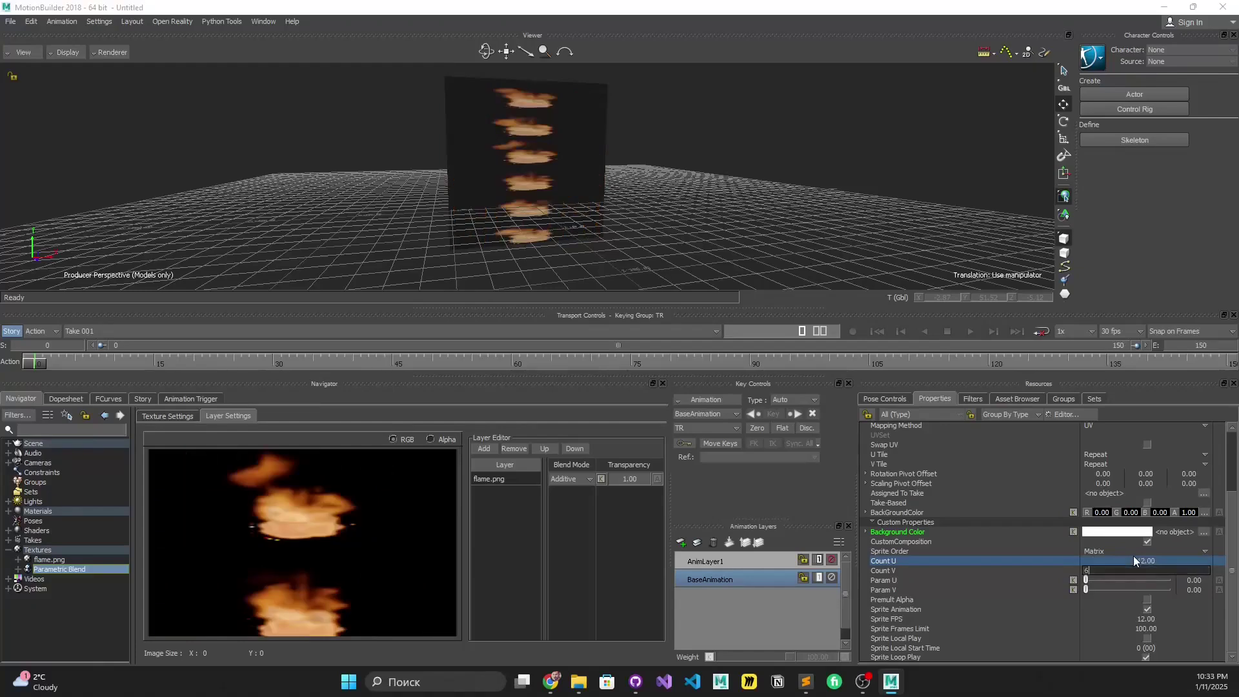
pyautogui.write('6')
pyautogui.press('Return')
# Step: Move the flame plane up to a Y translation of about 96.8
pyautogui.click(542, 146)
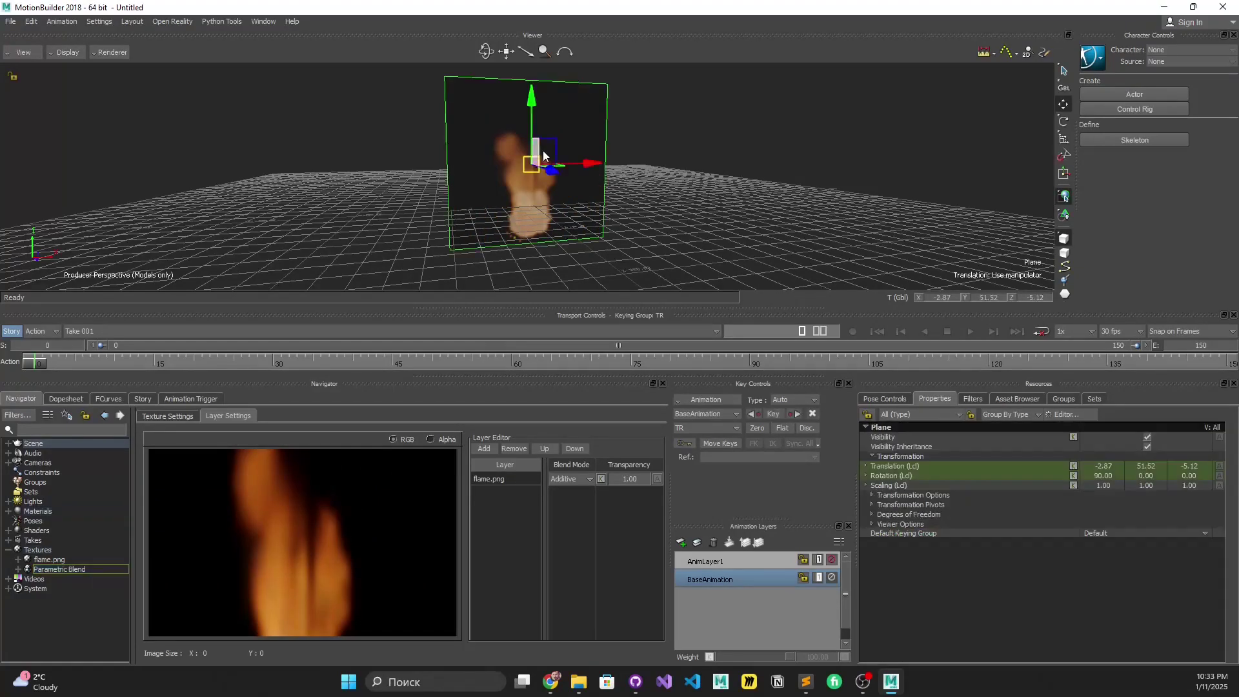
pyautogui.moveTo(539, 109); pyautogui.dragTo(547, 67)
pyautogui.keyDown('ctrl'); pyautogui.keyDown('shift'); pyautogui.moveTo(612, 124); pyautogui.dragTo(678, 195); pyautogui.keyUp('shift'); pyautogui.keyUp('ctrl')
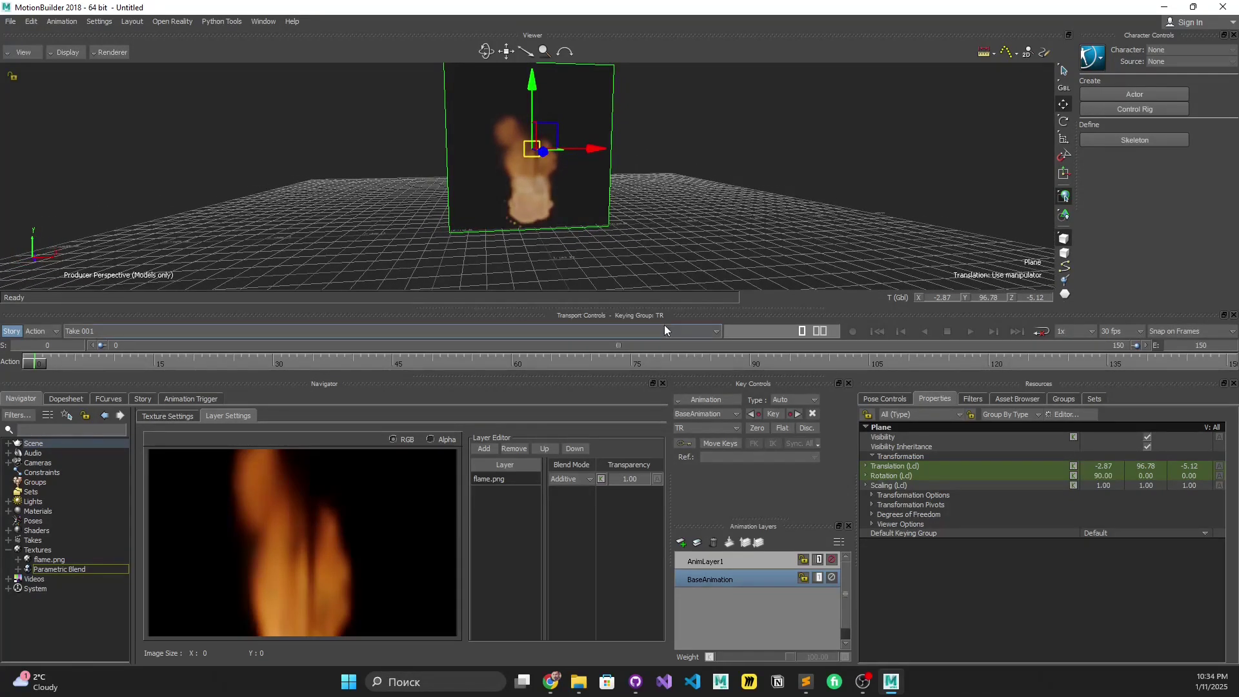
pyautogui.keyDown('ctrl'); pyautogui.keyDown('shift'); pyautogui.moveTo(742, 242); pyautogui.dragTo(724, 224); pyautogui.keyUp('shift'); pyautogui.keyUp('ctrl')
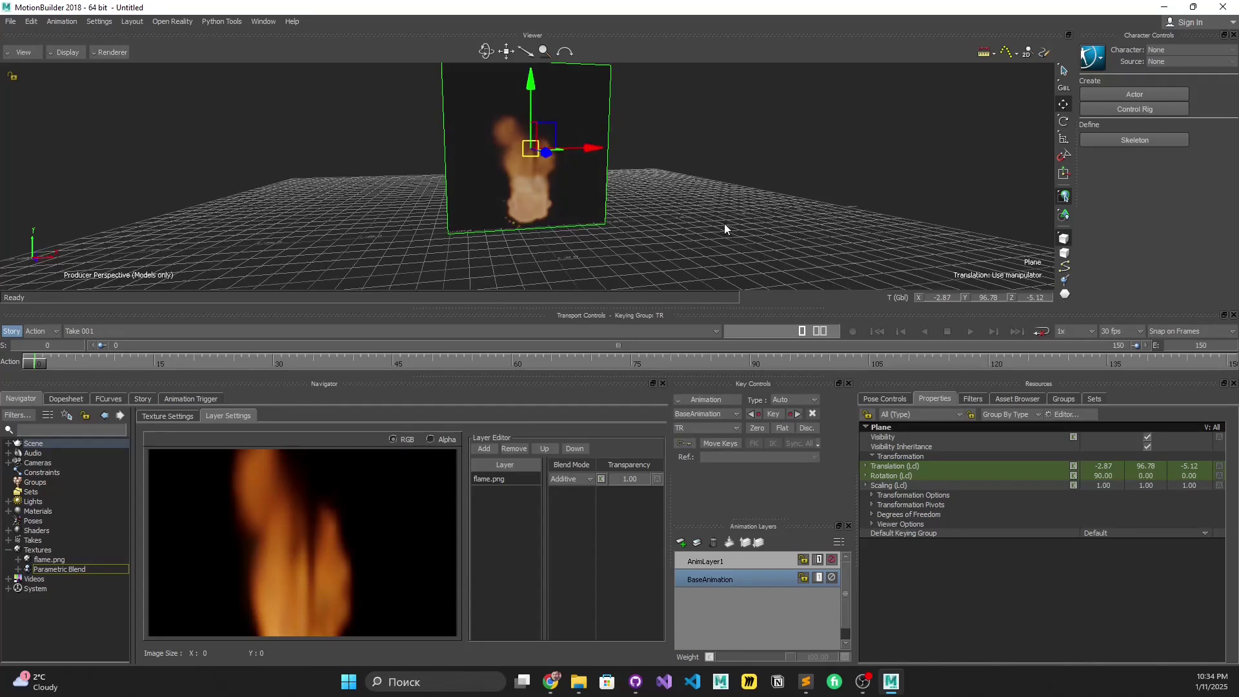
# Step: Apply a Flat shader from the Shaders templates to the flame plane
pyautogui.click(1012, 398)
pyautogui.click(877, 528)
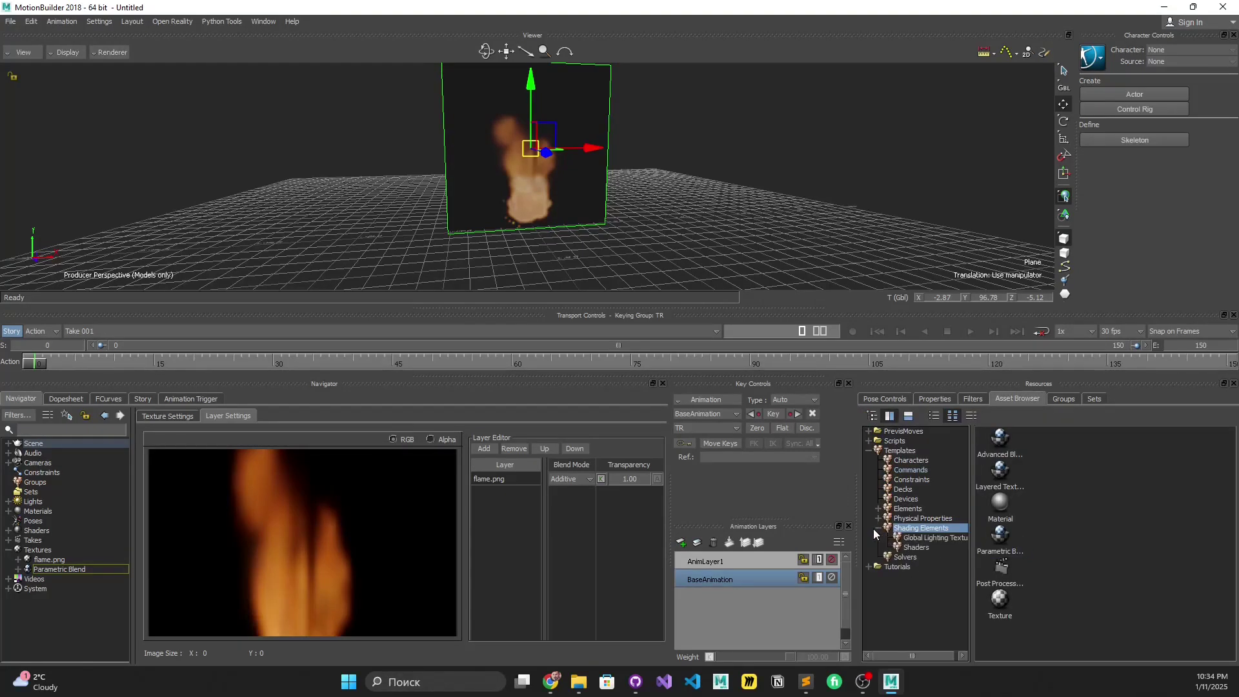
pyautogui.click(912, 548)
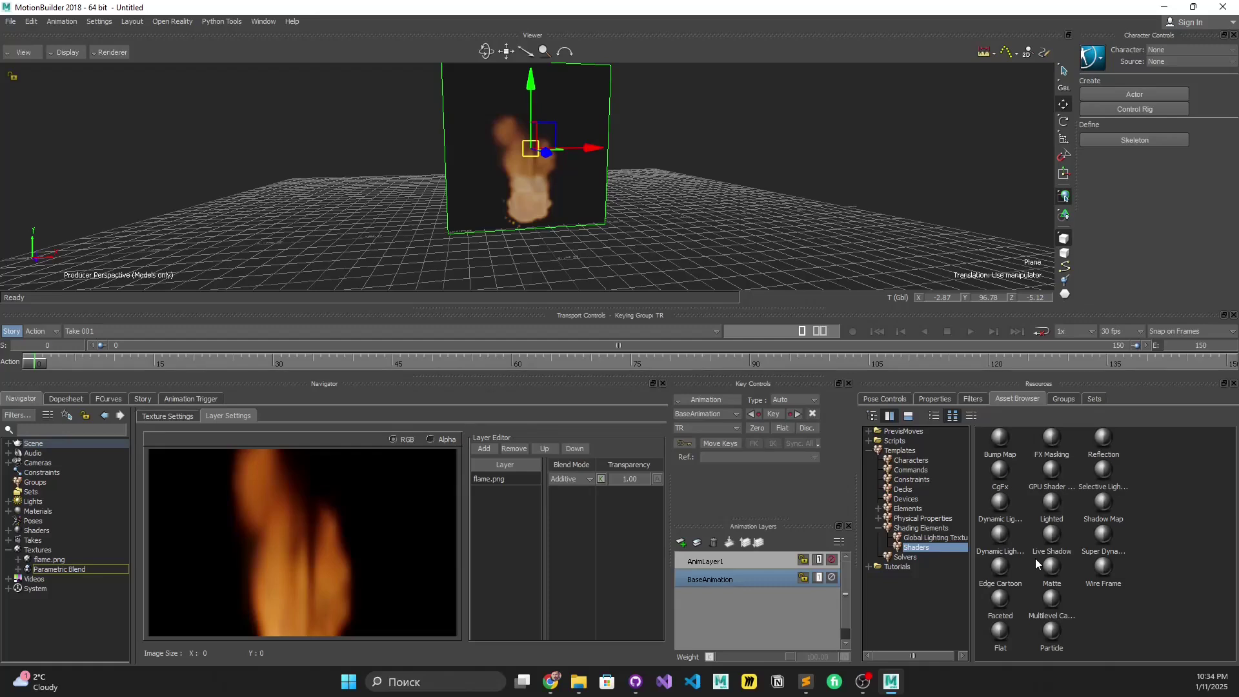
pyautogui.click(1001, 629)
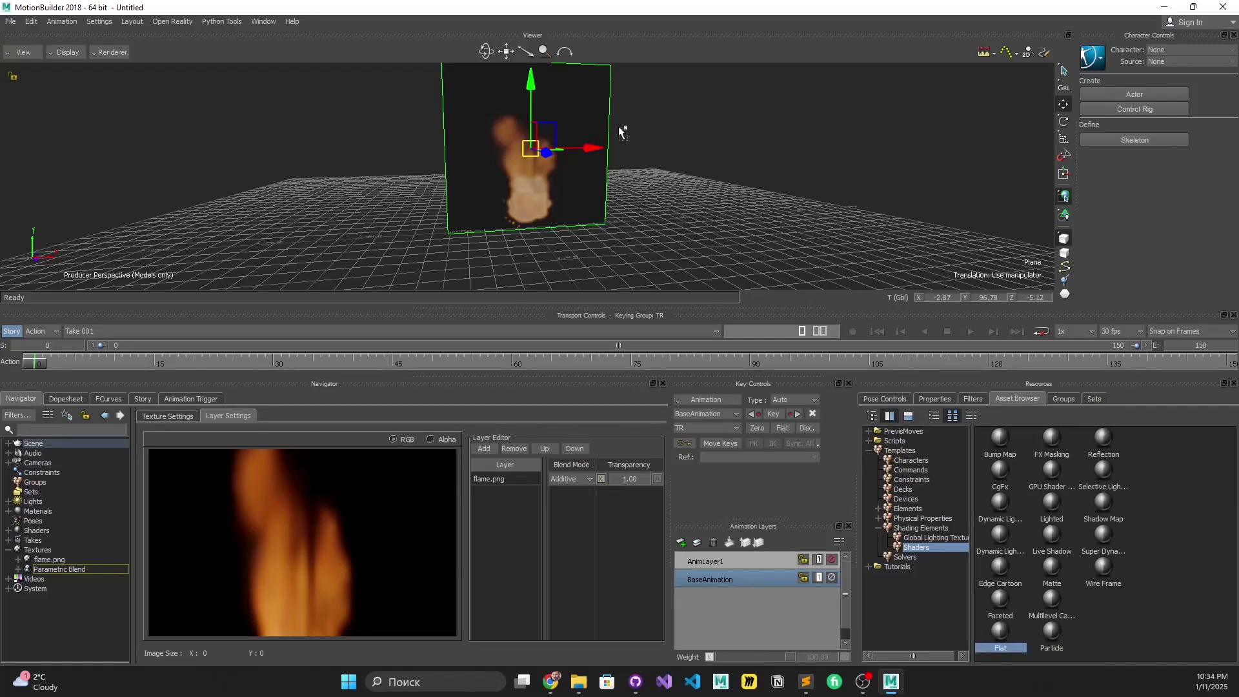
pyautogui.moveTo(671, 148); pyautogui.dragTo(580, 115)
pyautogui.click(585, 113)
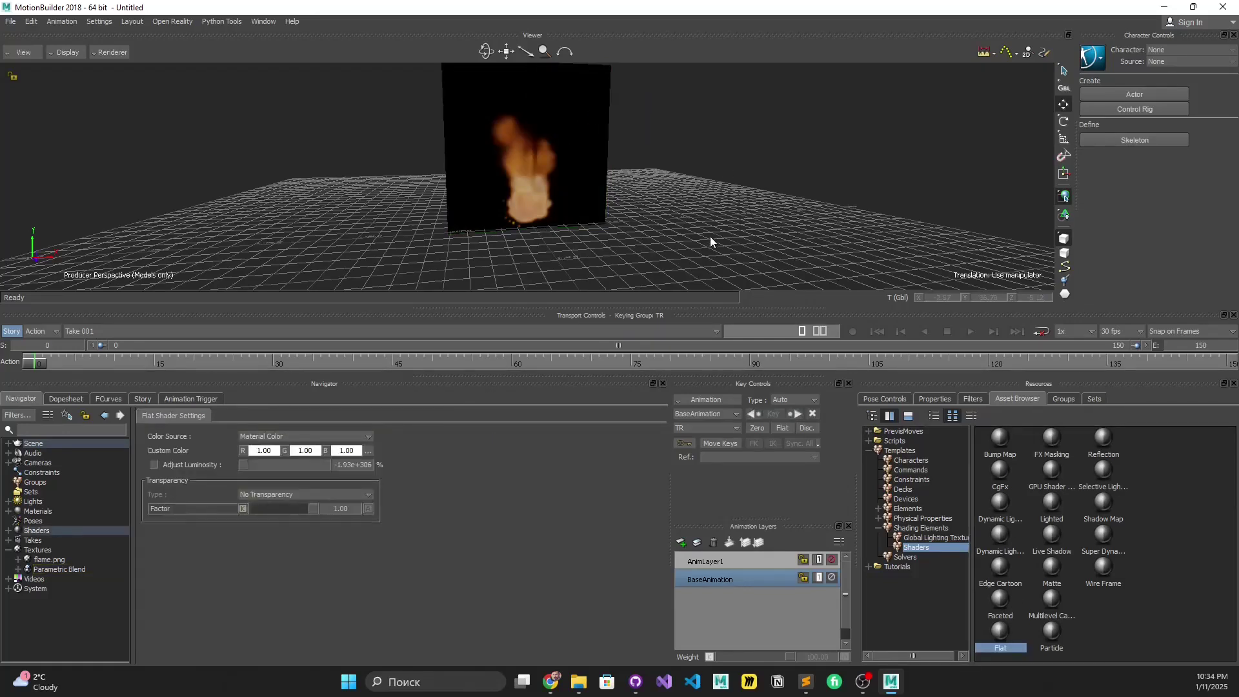
# Step: Set the Flat shader's transparency type to Accurate Transparency
pyautogui.click(267, 496)
pyautogui.click(265, 517)
pyautogui.keyDown('ctrl'); pyautogui.keyDown('shift'); pyautogui.moveTo(555, 258); pyautogui.dragTo(575, 239); pyautogui.keyUp('shift'); pyautogui.keyUp('ctrl')
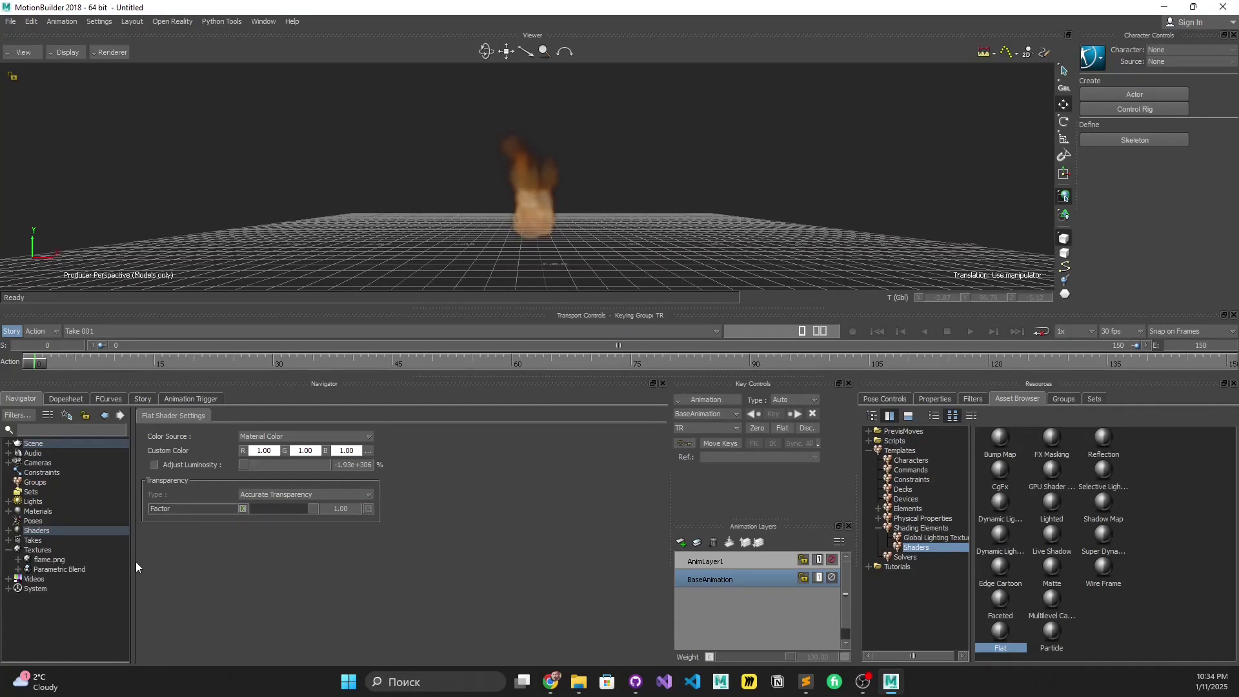
# Step: Make Param U and Param V of the Parametric Blend texture animatable so the flame sprite plays
pyautogui.click(71, 570)
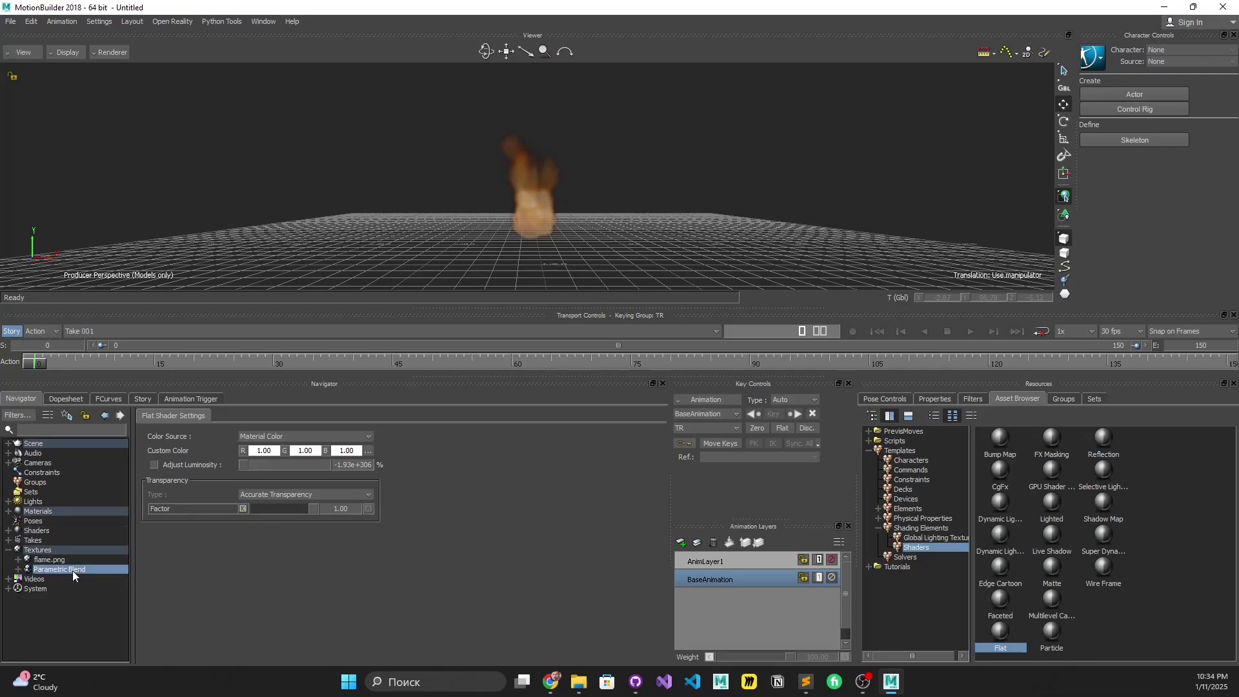
pyautogui.click(922, 398)
pyautogui.scroll(-3, 1025, 572)
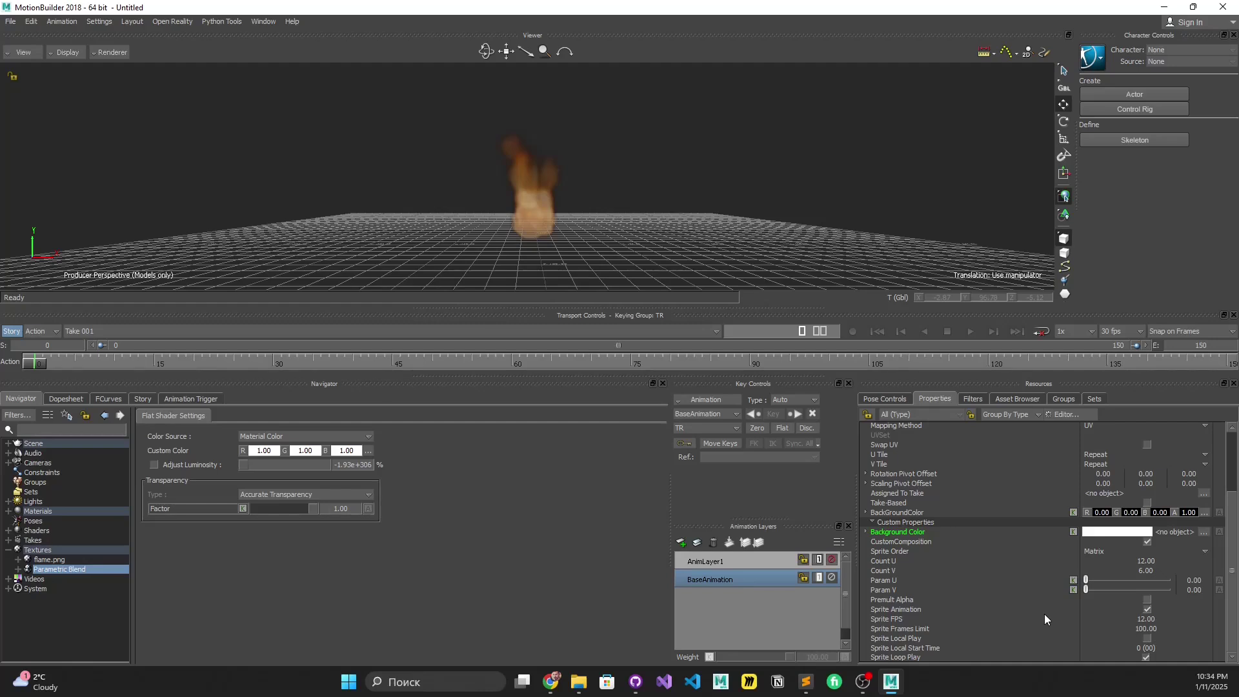
pyautogui.click(1074, 589)
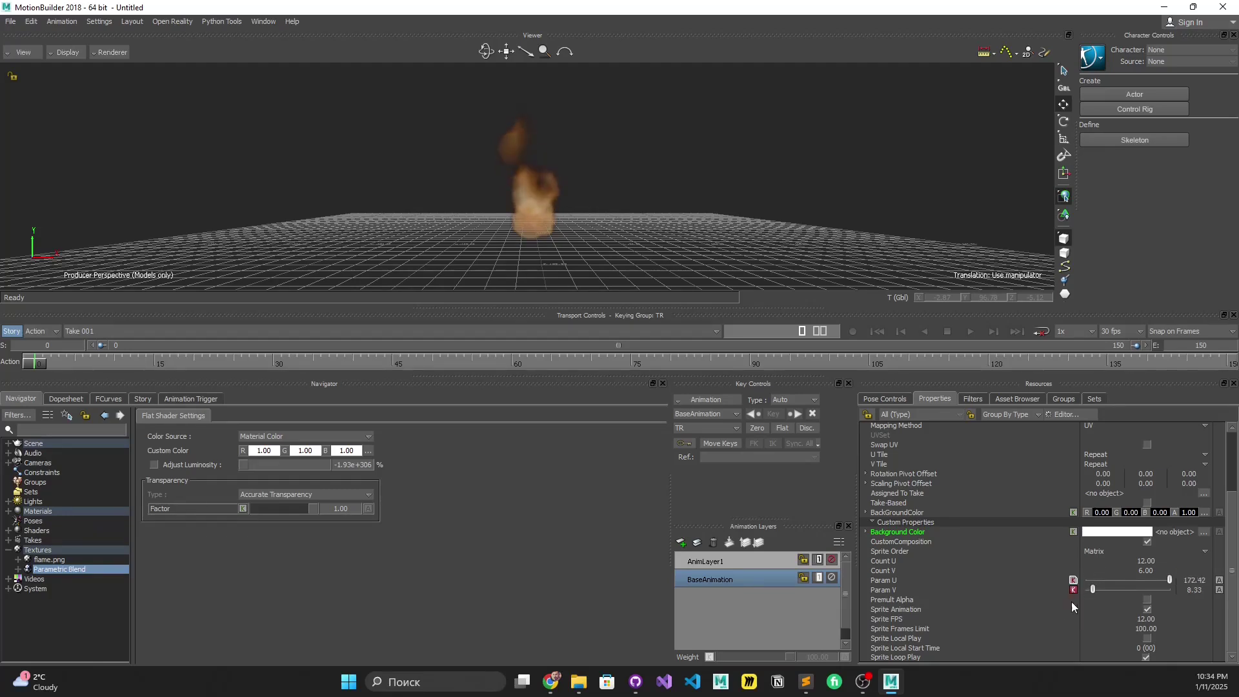
pyautogui.scroll(2, 618, 219)
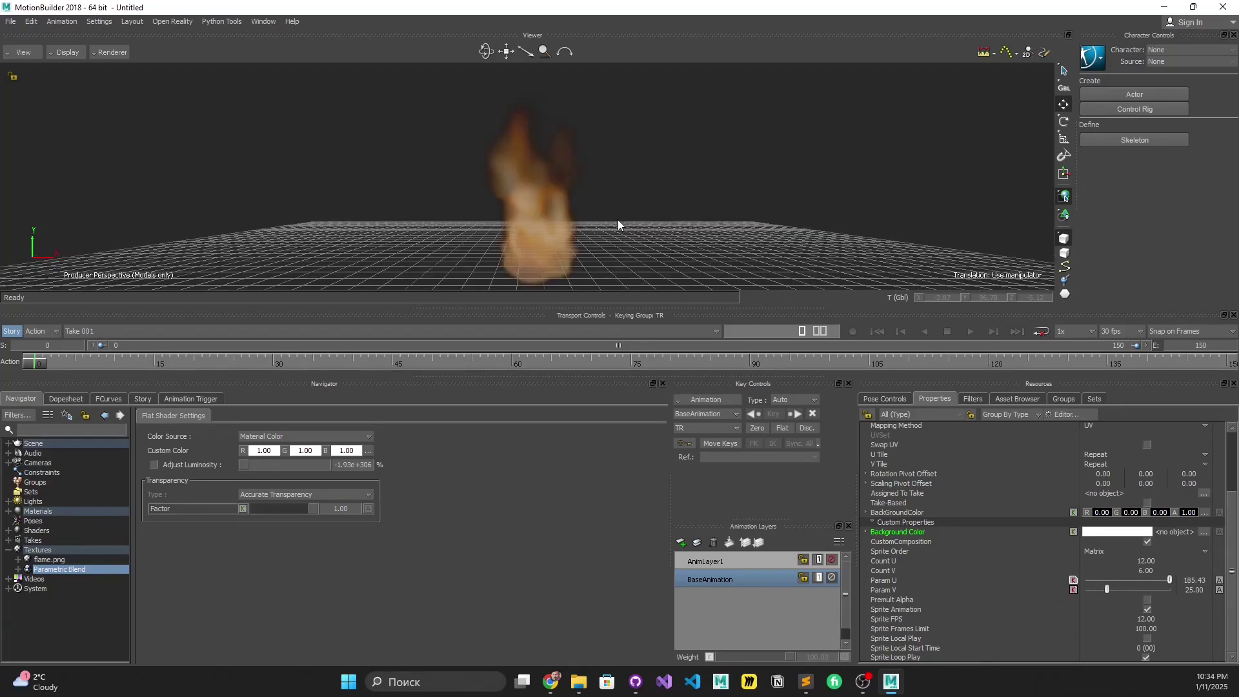
pyautogui.keyDown('ctrl'); pyautogui.keyDown('shift'); pyautogui.moveTo(672, 215); pyautogui.dragTo(722, 290); pyautogui.keyUp('shift'); pyautogui.keyUp('ctrl')
# Step: Set the Parametric Blend texture's Sprite FPS to 24
pyautogui.click(924, 619)
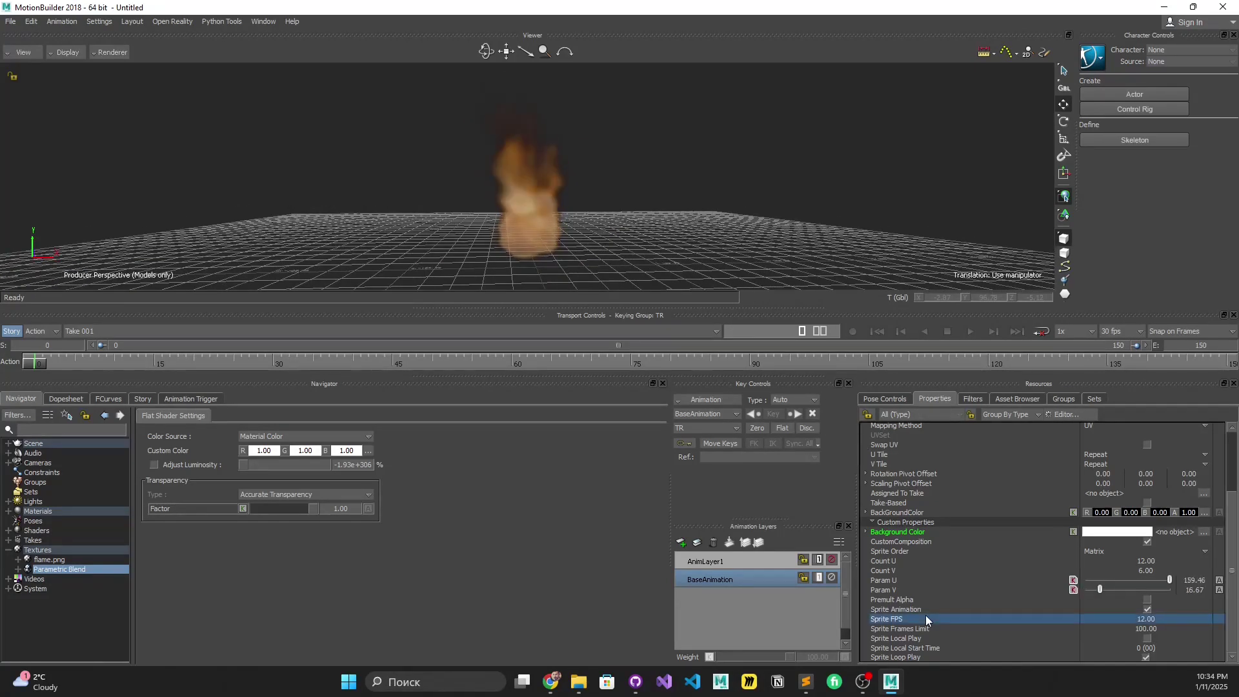
pyautogui.click(1121, 618)
pyautogui.write('24')
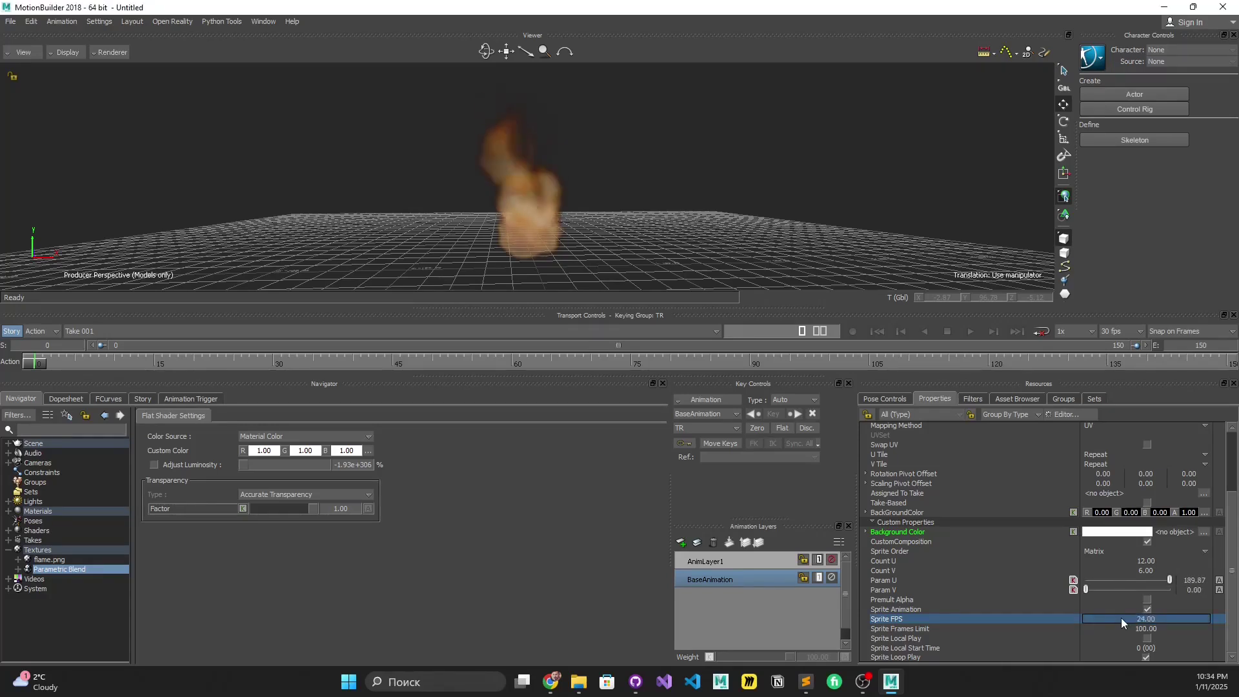
pyautogui.keyDown('ctrl'); pyautogui.keyDown('shift'); pyautogui.moveTo(721, 226); pyautogui.dragTo(546, 226); pyautogui.keyUp('shift'); pyautogui.keyUp('ctrl')
pyautogui.moveTo(632, 204)
pyautogui.keyDown('ctrl'); pyautogui.keyDown('shift'); pyautogui.mouseDown()
pyautogui.moveTo(648, 224)
pyautogui.moveTo(633, 219)
pyautogui.mouseUp(); pyautogui.keyUp('shift'); pyautogui.keyUp('ctrl')
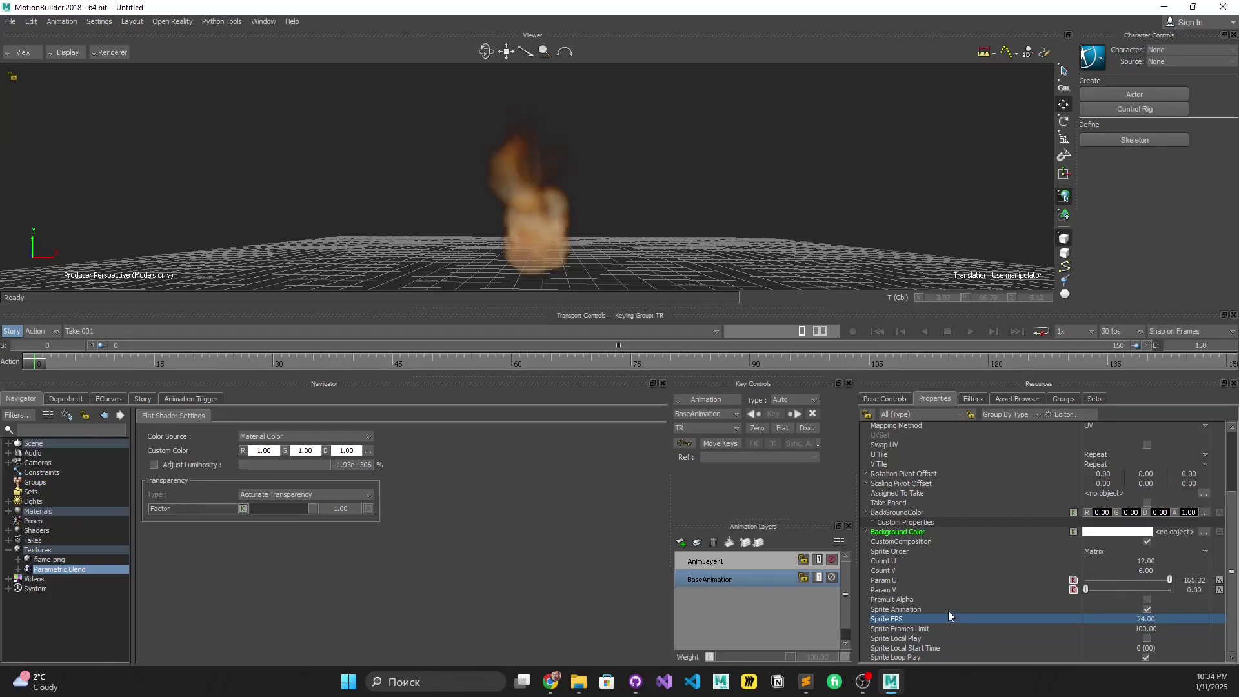
# Step: Enable Premult Alpha for the Parametric Blend texture
pyautogui.click(916, 600)
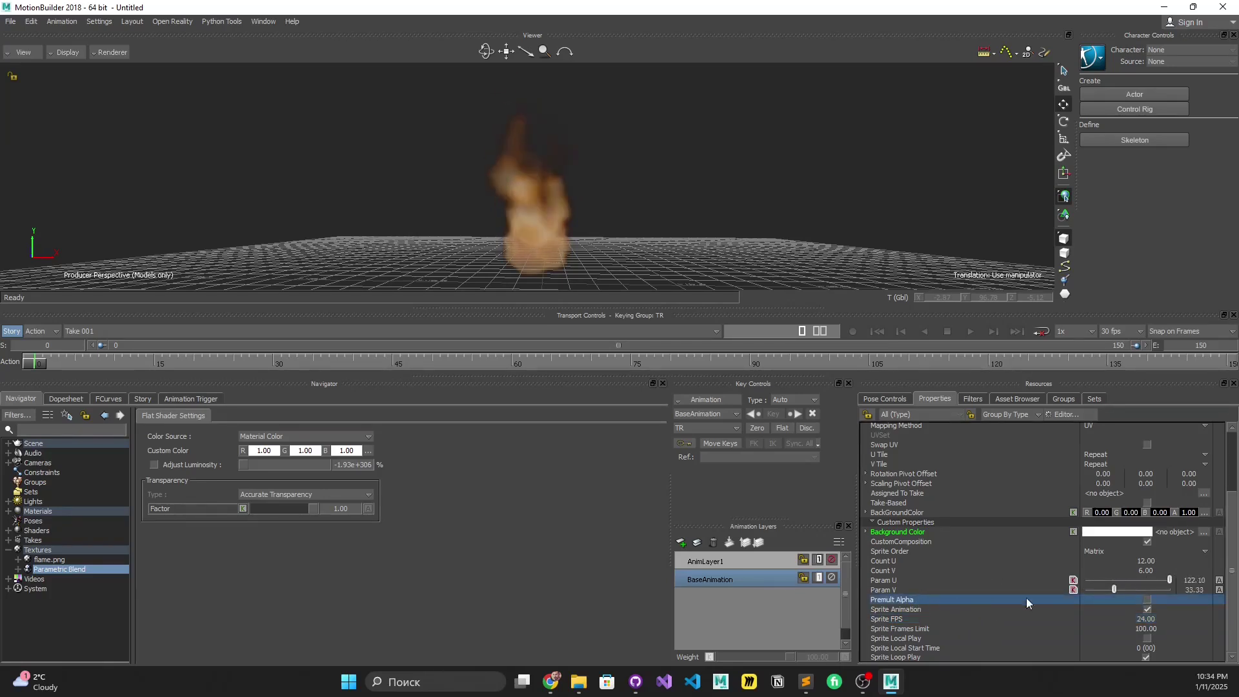
pyautogui.click(1146, 600)
pyautogui.moveTo(710, 186); pyautogui.dragTo(682, 231)
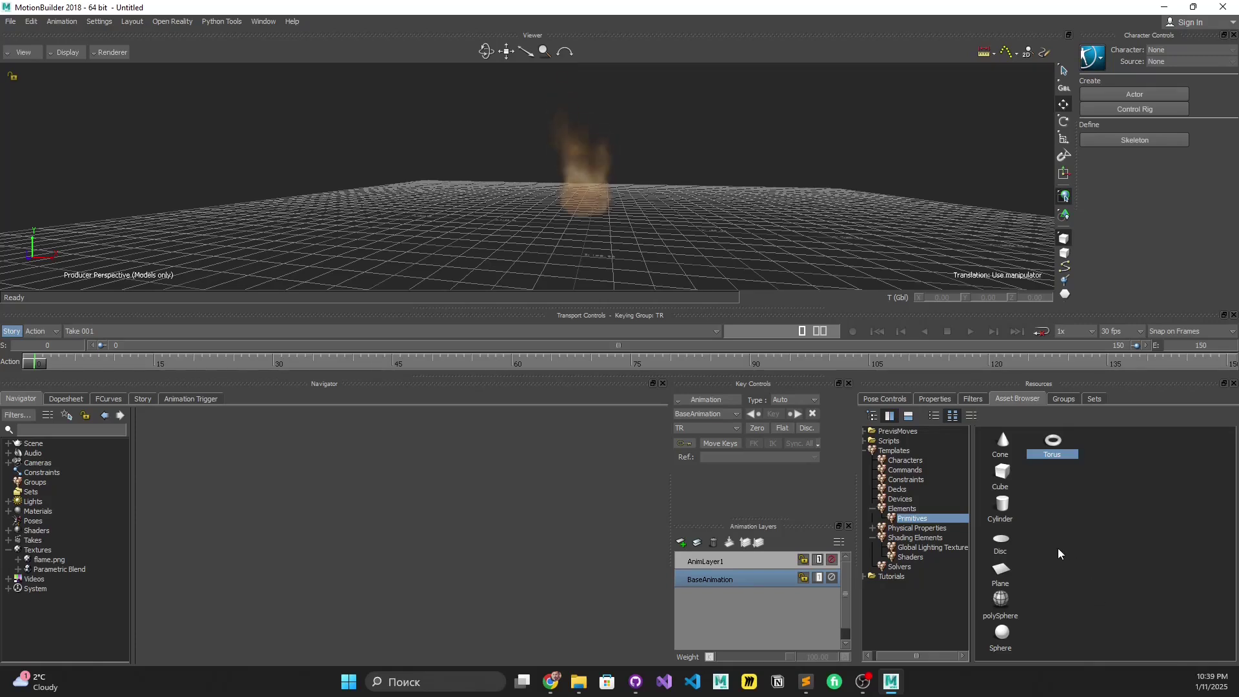
# Step: Add a plane primitive at translation 0, 0, 0 and enlarge it into a floor beneath the flame
pyautogui.moveTo(1002, 570); pyautogui.dragTo(676, 254)
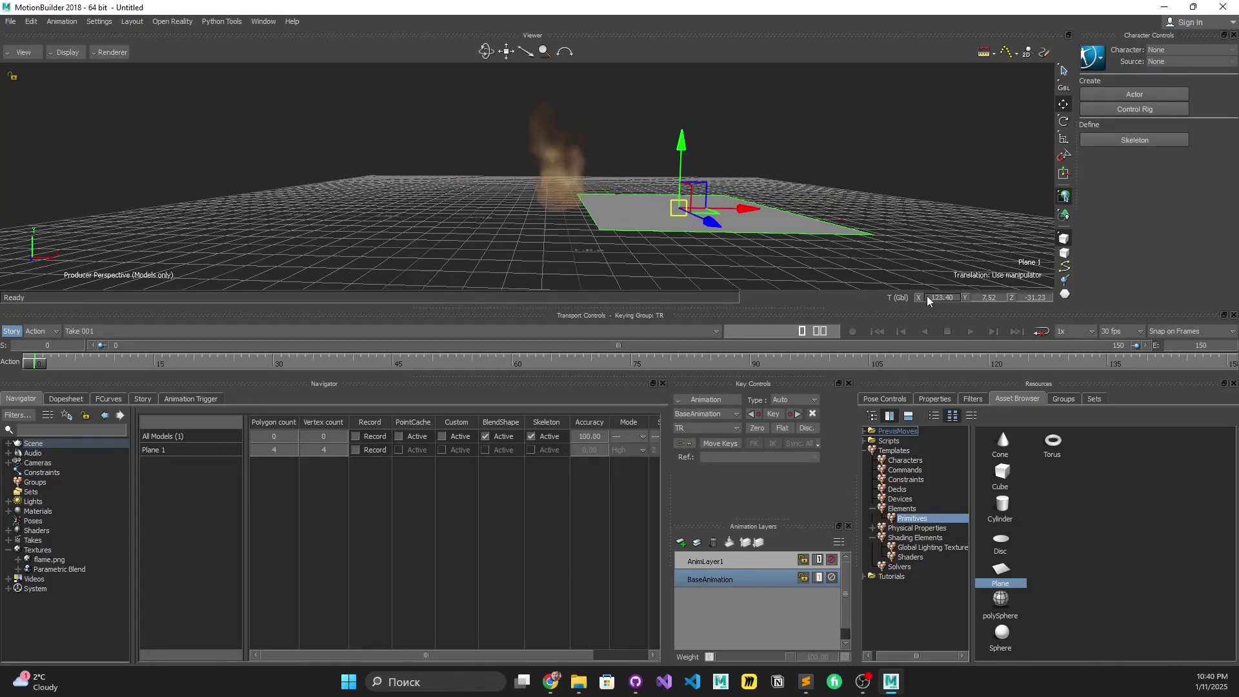
pyautogui.write('0')
pyautogui.press('Tab')
pyautogui.write('0')
pyautogui.press('Tab')
pyautogui.write('0')
pyautogui.press('Return')
pyautogui.keyDown('ctrl'); pyautogui.keyDown('shift'); pyautogui.moveTo(873, 189); pyautogui.dragTo(792, 191); pyautogui.keyUp('shift'); pyautogui.keyUp('ctrl')
pyautogui.moveTo(599, 231); pyautogui.dragTo(831, 246)
# Step: Add a torus primitive and place it upright above the floor, just behind the flame
pyautogui.moveTo(1054, 442); pyautogui.dragTo(635, 238)
pyautogui.moveTo(551, 202); pyautogui.dragTo(693, 221)
pyautogui.press('t')
pyautogui.moveTo(519, 198); pyautogui.dragTo(697, 236)
pyautogui.keyDown('ctrl'); pyautogui.keyDown('shift'); pyautogui.moveTo(633, 178); pyautogui.dragTo(649, 226); pyautogui.keyUp('shift'); pyautogui.keyUp('ctrl')
pyautogui.press('r')
pyautogui.press('t')
pyautogui.press('s')
pyautogui.click(649, 226)
pyautogui.keyDown('ctrl'); pyautogui.keyDown('shift'); pyautogui.moveTo(640, 160); pyautogui.dragTo(695, 196); pyautogui.keyUp('shift'); pyautogui.keyUp('ctrl')
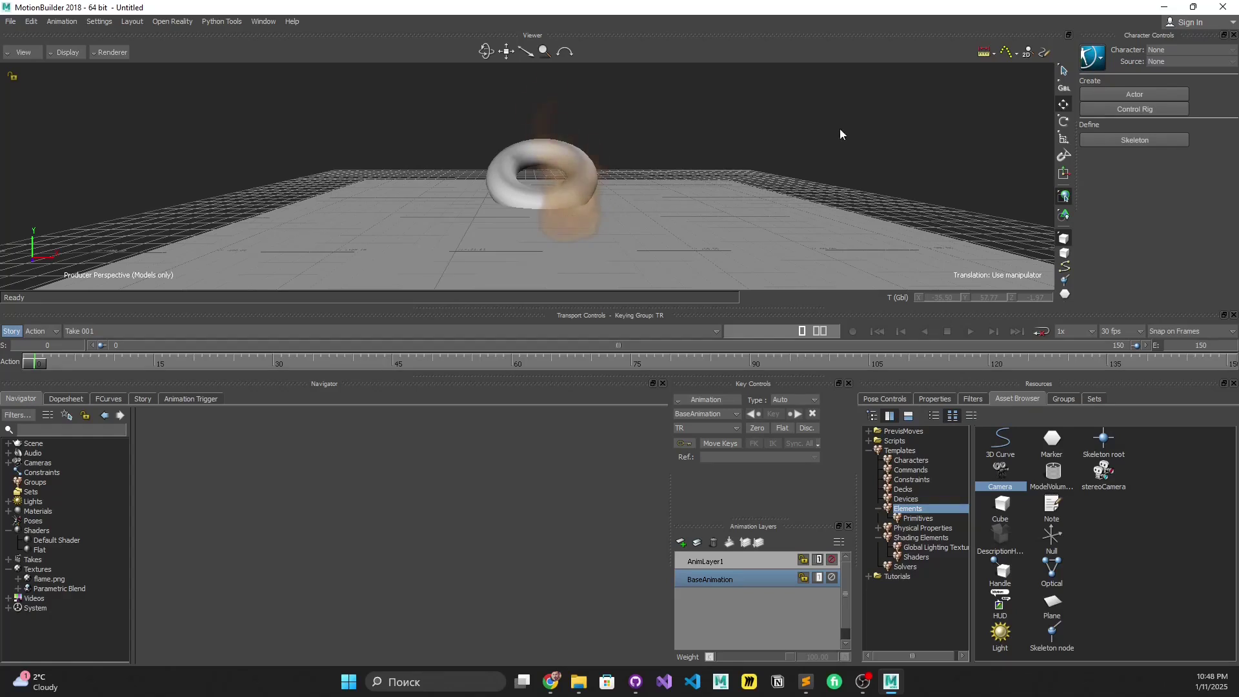
# Step: Add a camera to the scene and frame the flame and torus through it
pyautogui.moveTo(1009, 479); pyautogui.dragTo(714, 144)
pyautogui.press('b')
pyautogui.press('r')
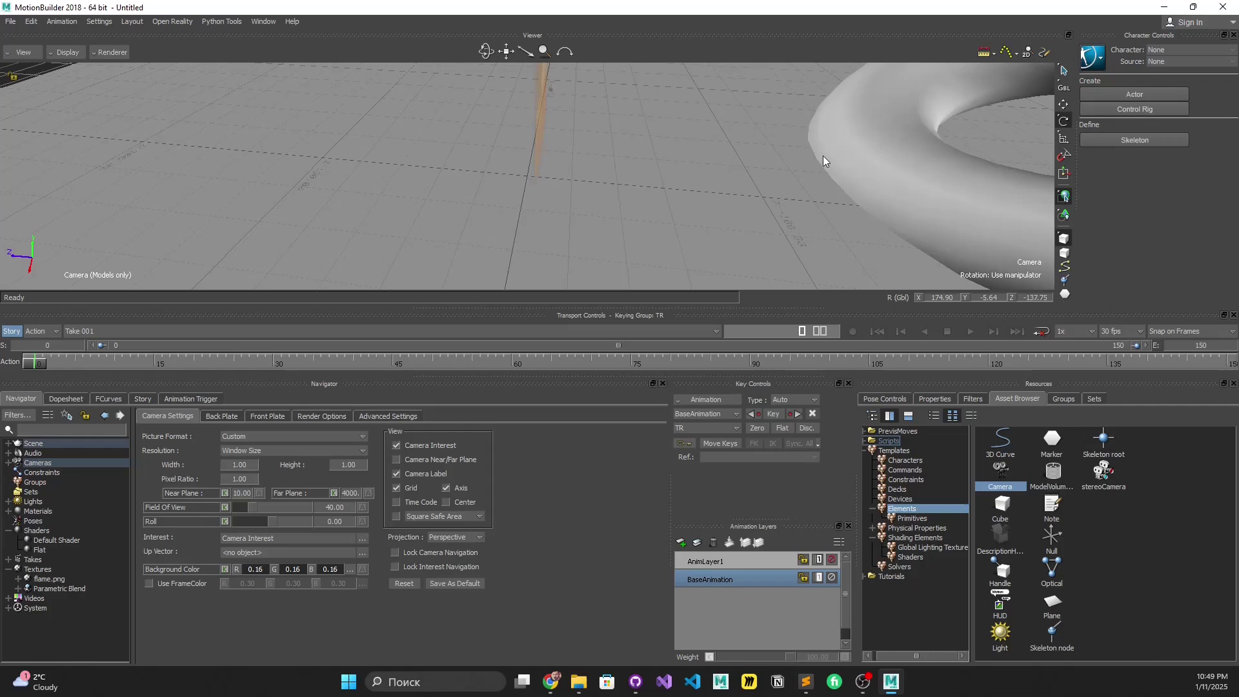
pyautogui.moveTo(656, 195); pyautogui.dragTo(703, 212)
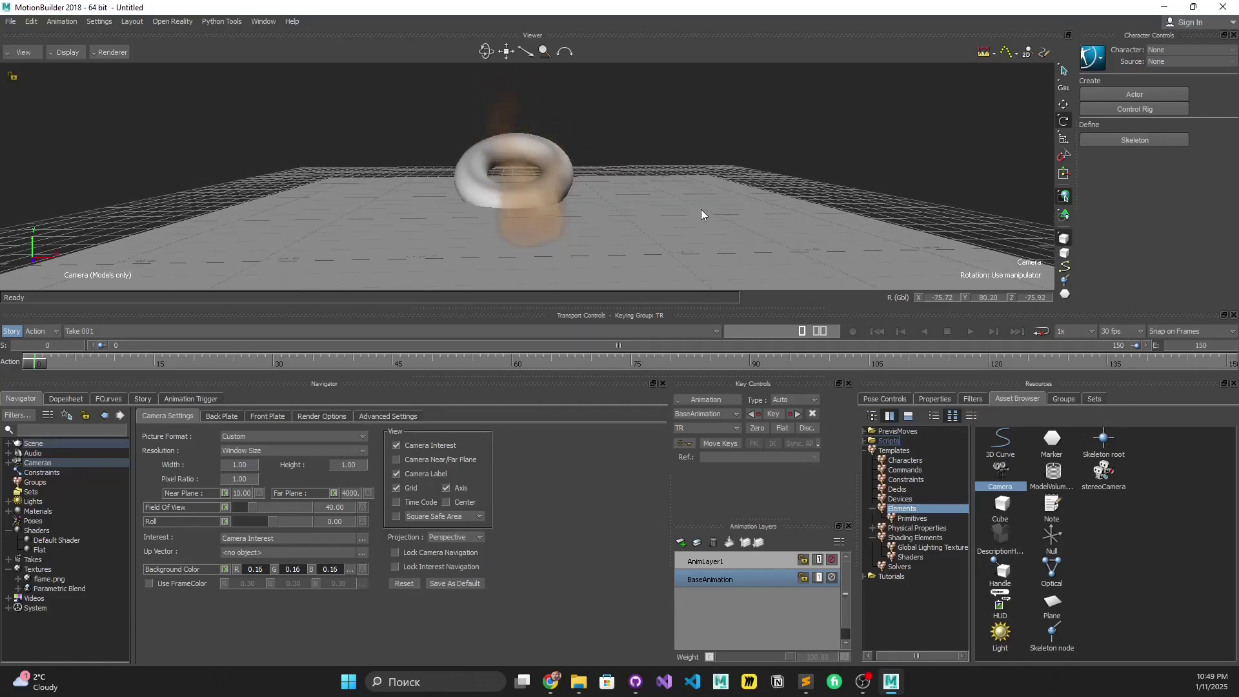
# Step: Add a Post Processing object from the Shading Elements to the scene and activate it
pyautogui.click(910, 538)
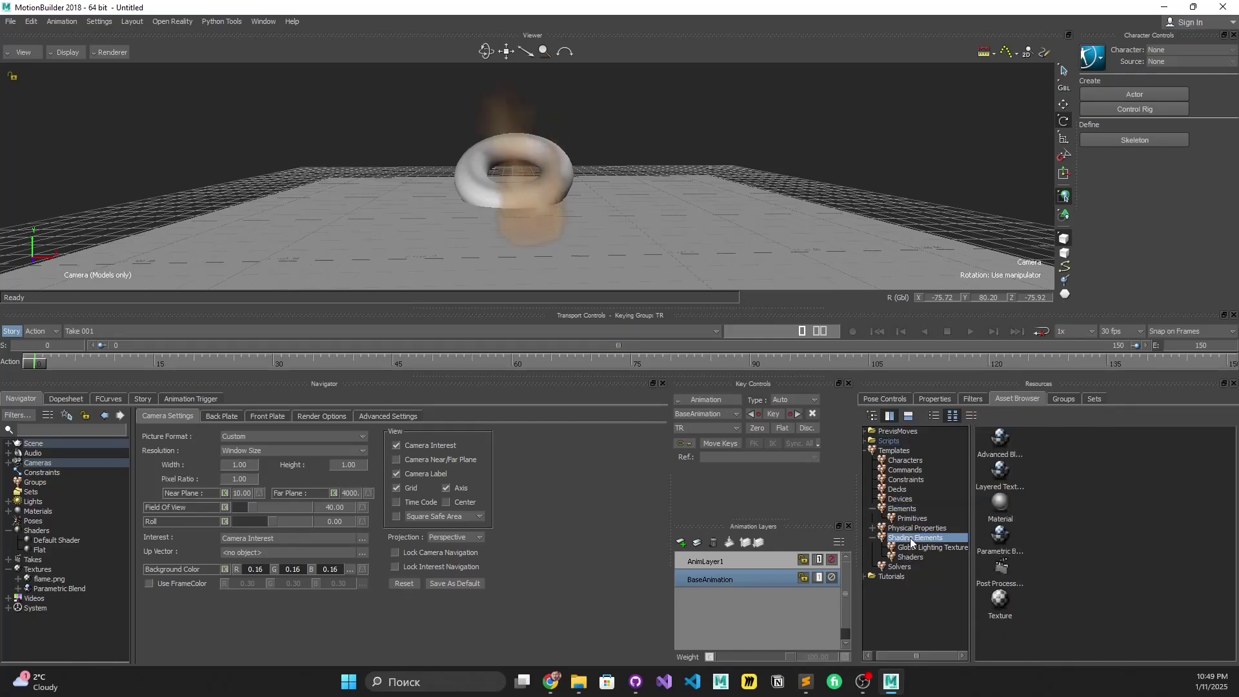
pyautogui.click(994, 572)
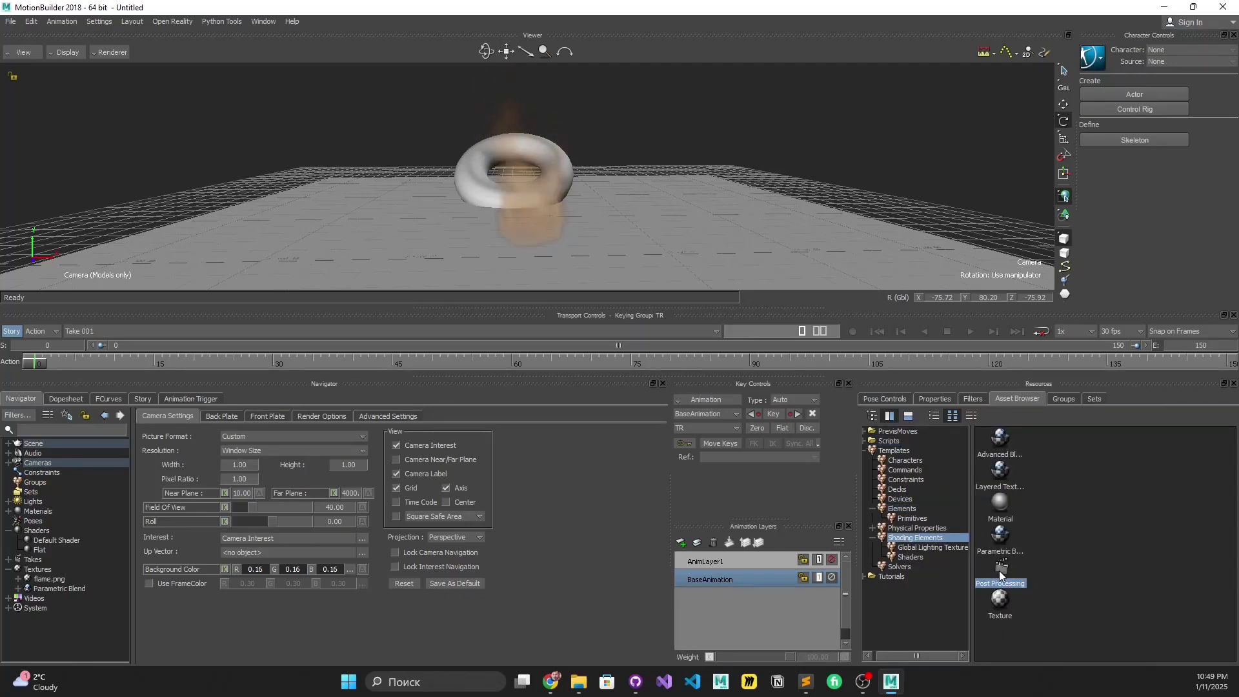
pyautogui.moveTo(967, 497); pyautogui.dragTo(891, 166)
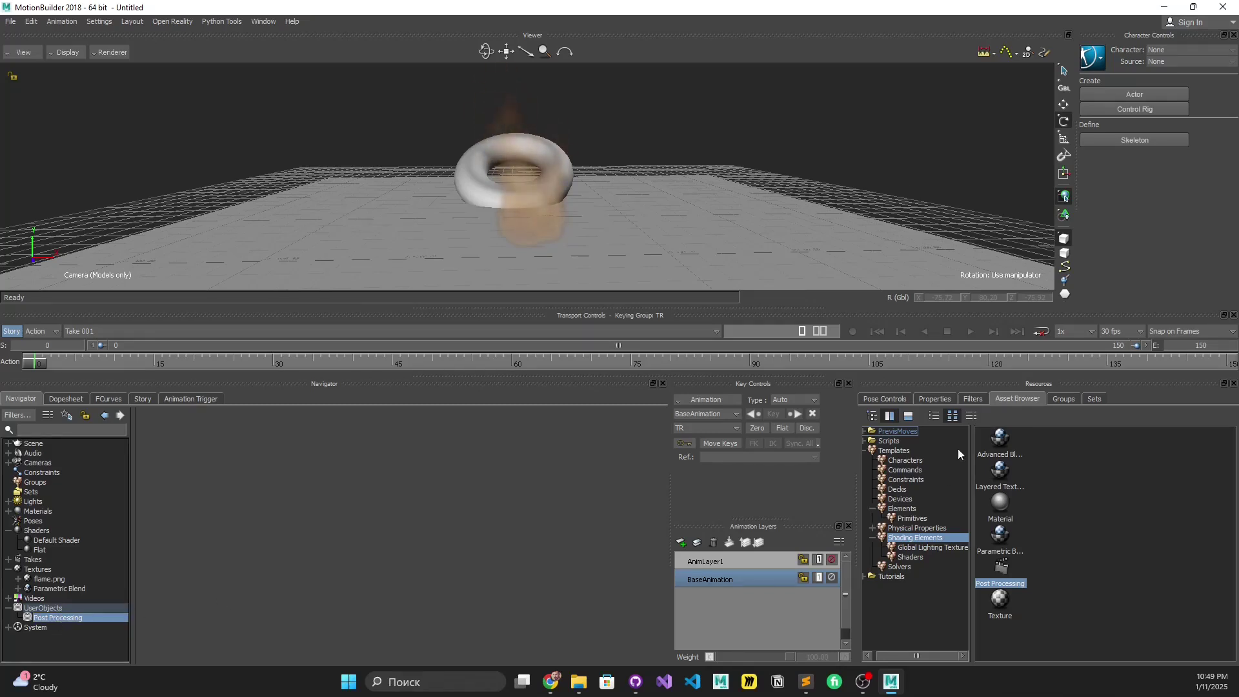
pyautogui.click(935, 398)
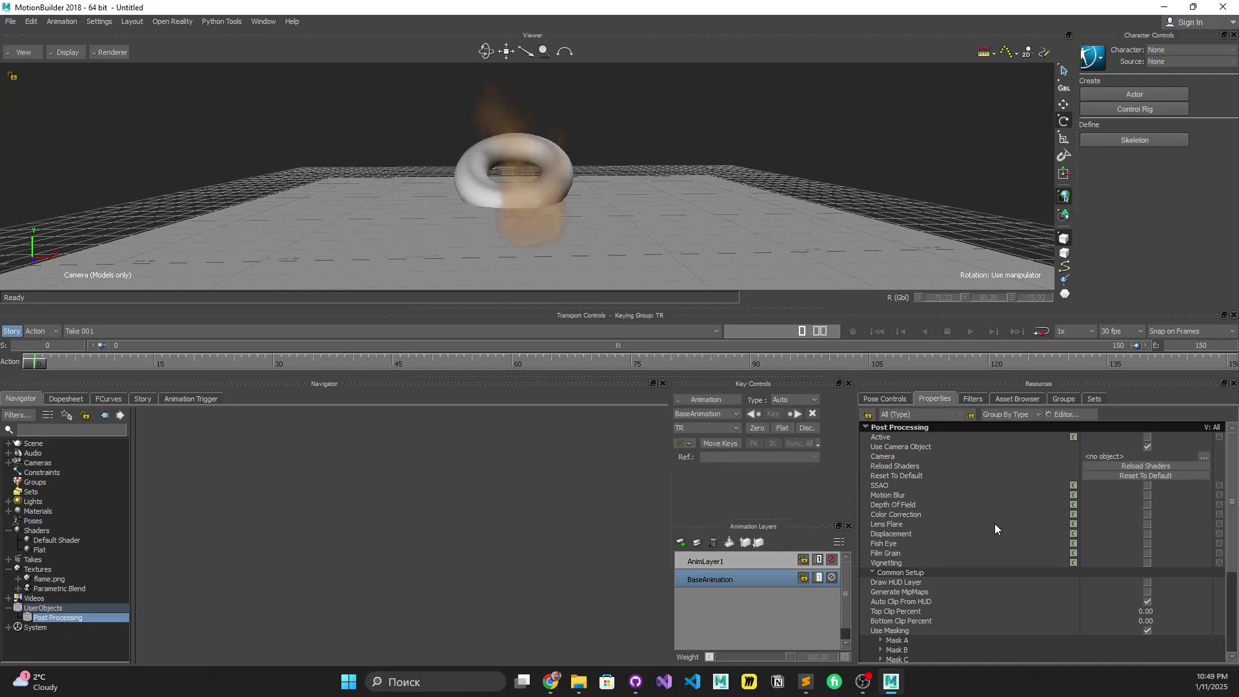
pyautogui.click(904, 437)
pyautogui.click(1147, 437)
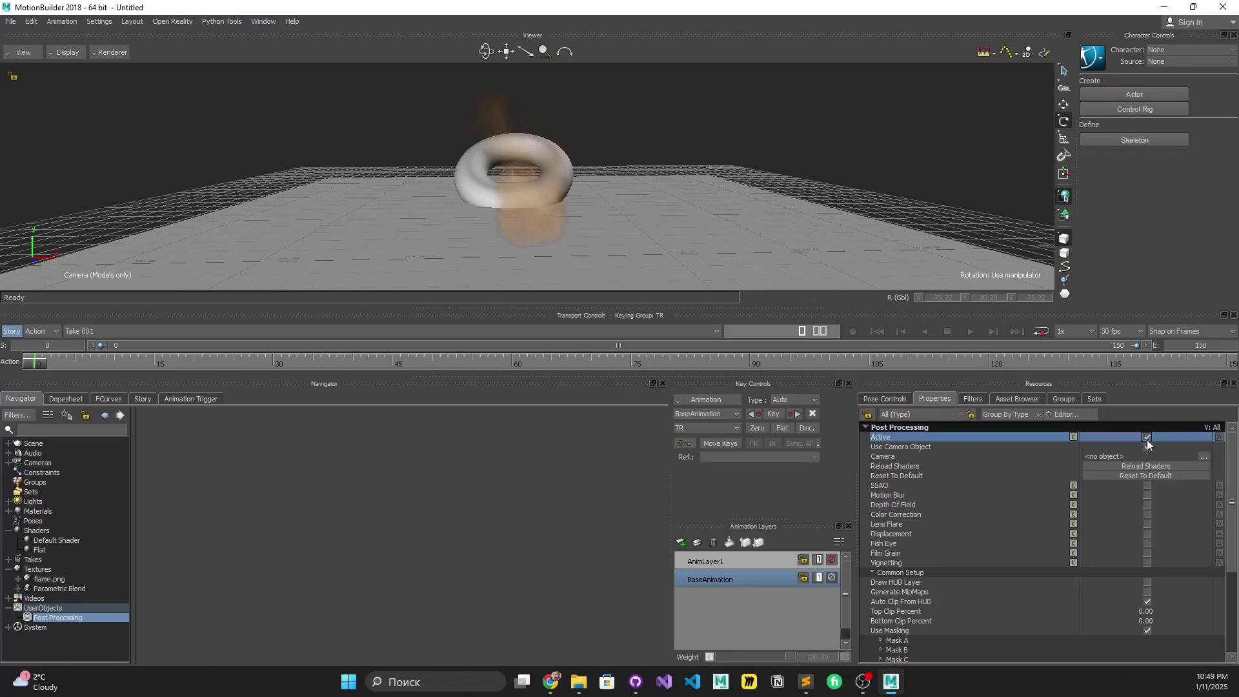
# Step: Enable the Displacement effect of the Post Processing object and switch its Active option off
pyautogui.click(907, 534)
pyautogui.click(1146, 533)
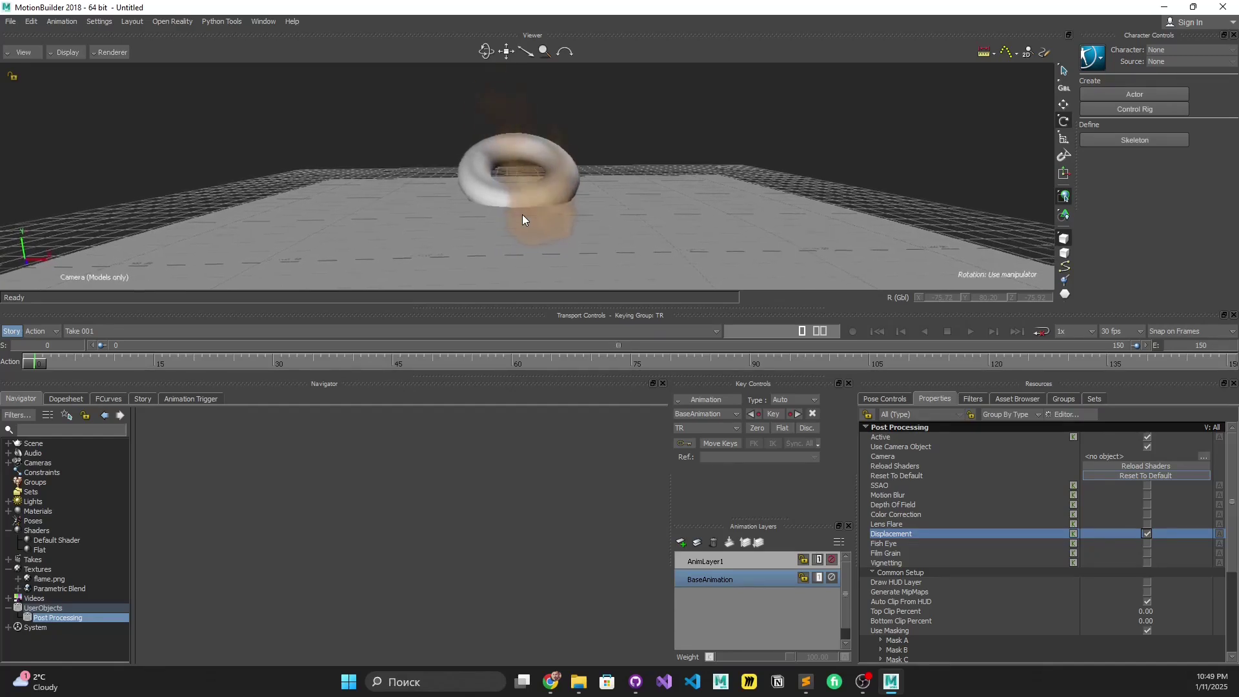
pyautogui.click(1147, 437)
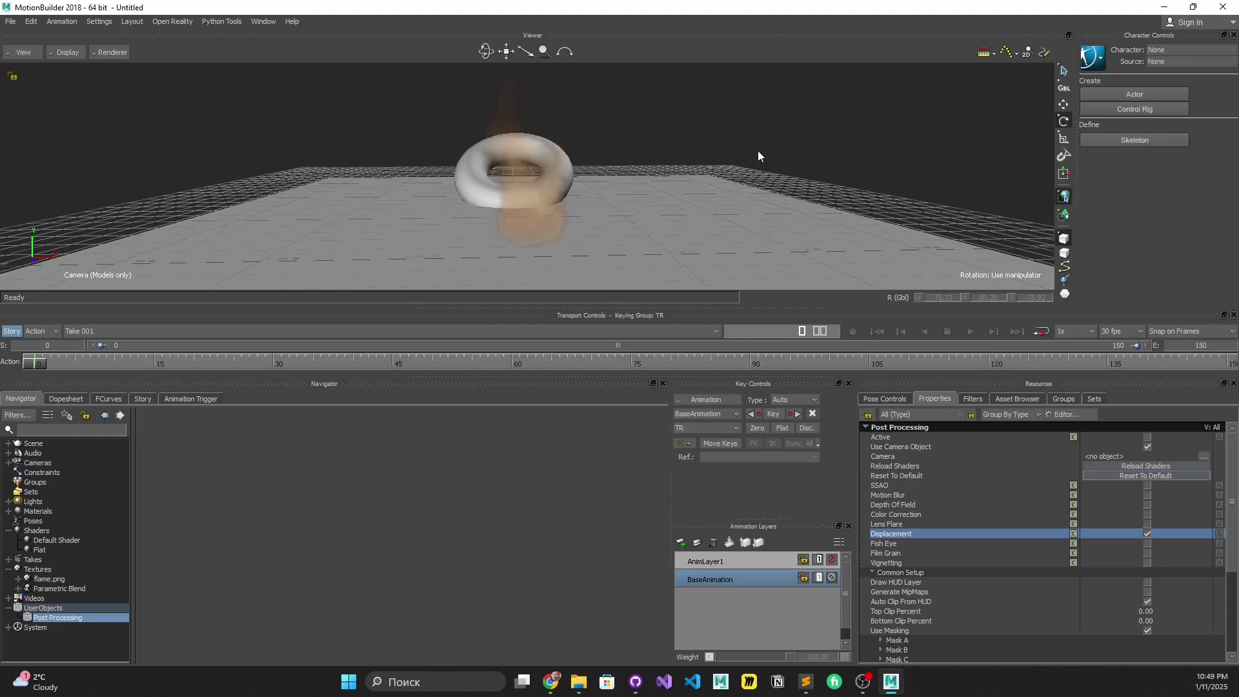
# Step: Add a polySphere primitive and raise it to the height of the flame
pyautogui.click(1010, 398)
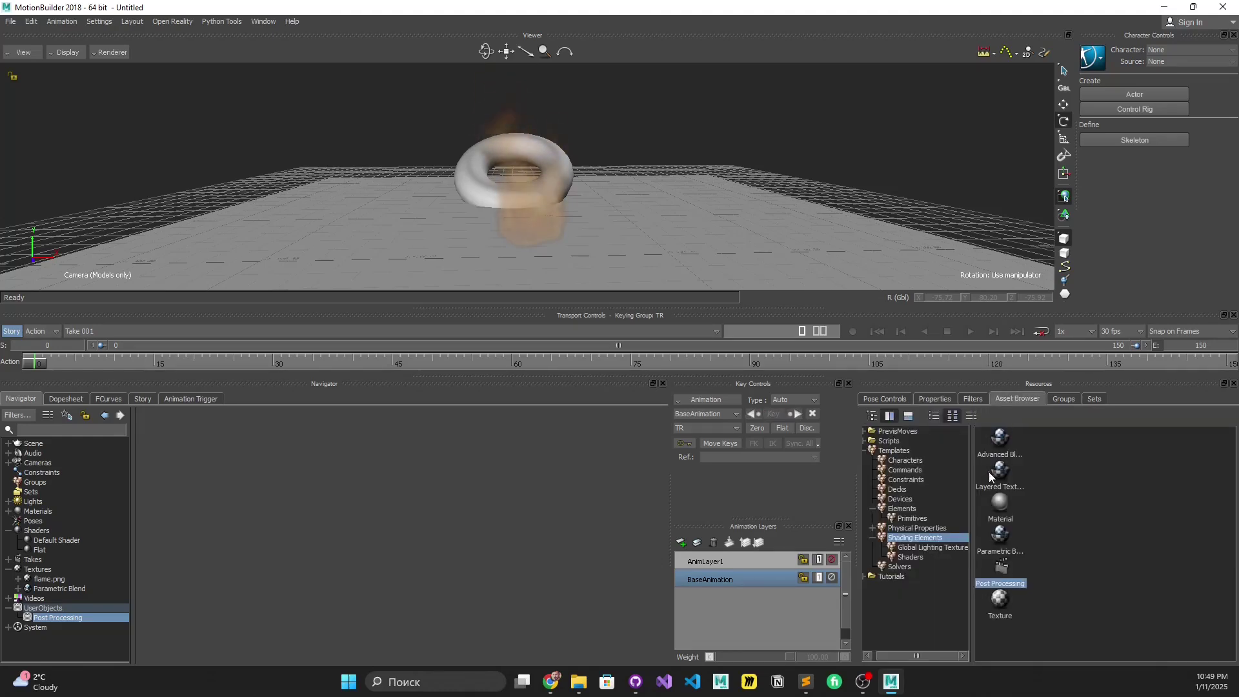
pyautogui.click(912, 518)
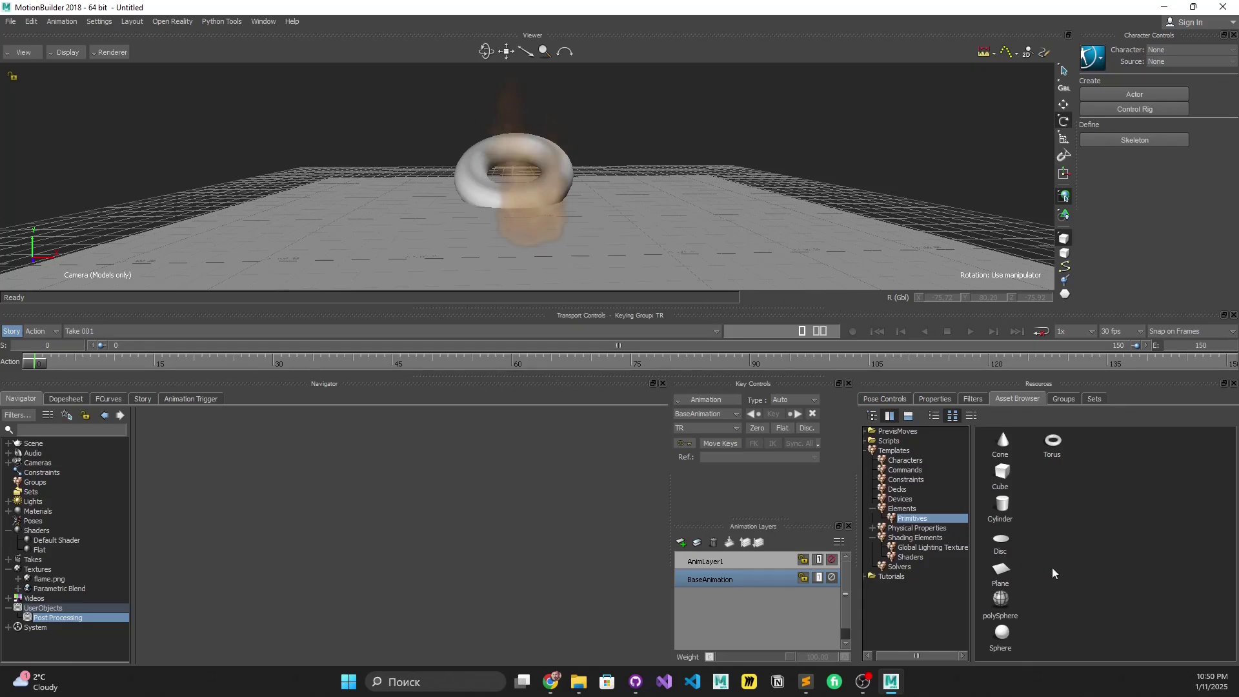
pyautogui.moveTo(1019, 599); pyautogui.dragTo(620, 253)
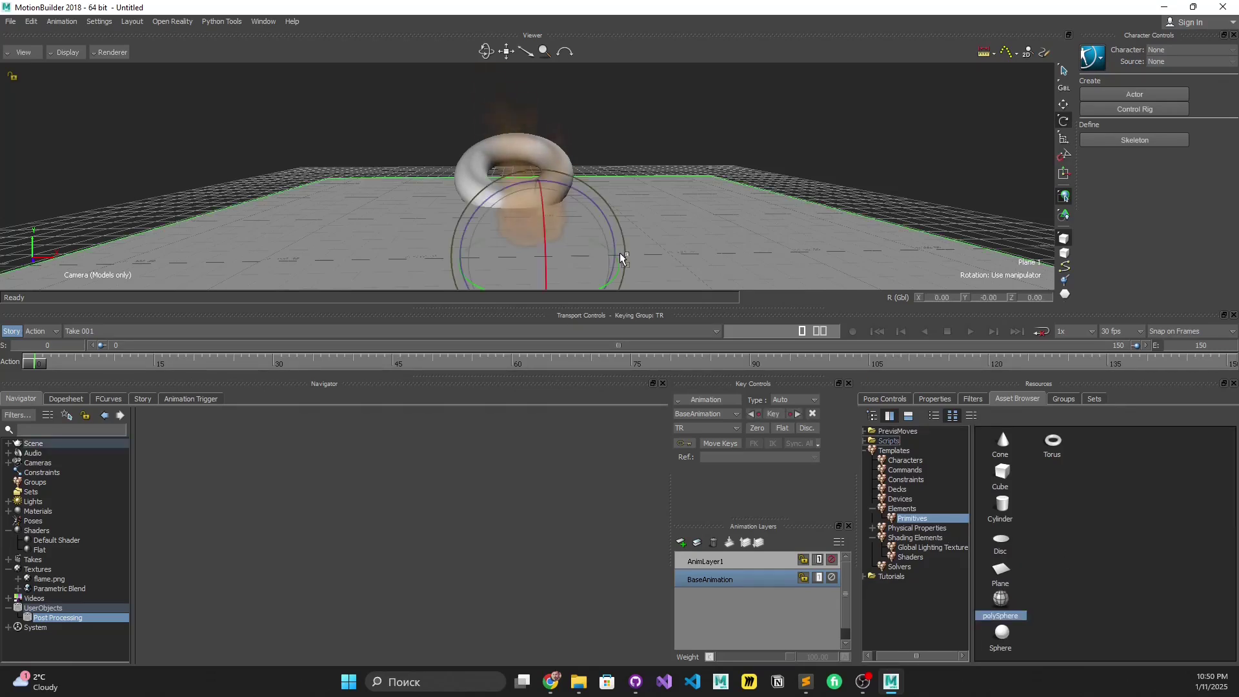
pyautogui.press('t')
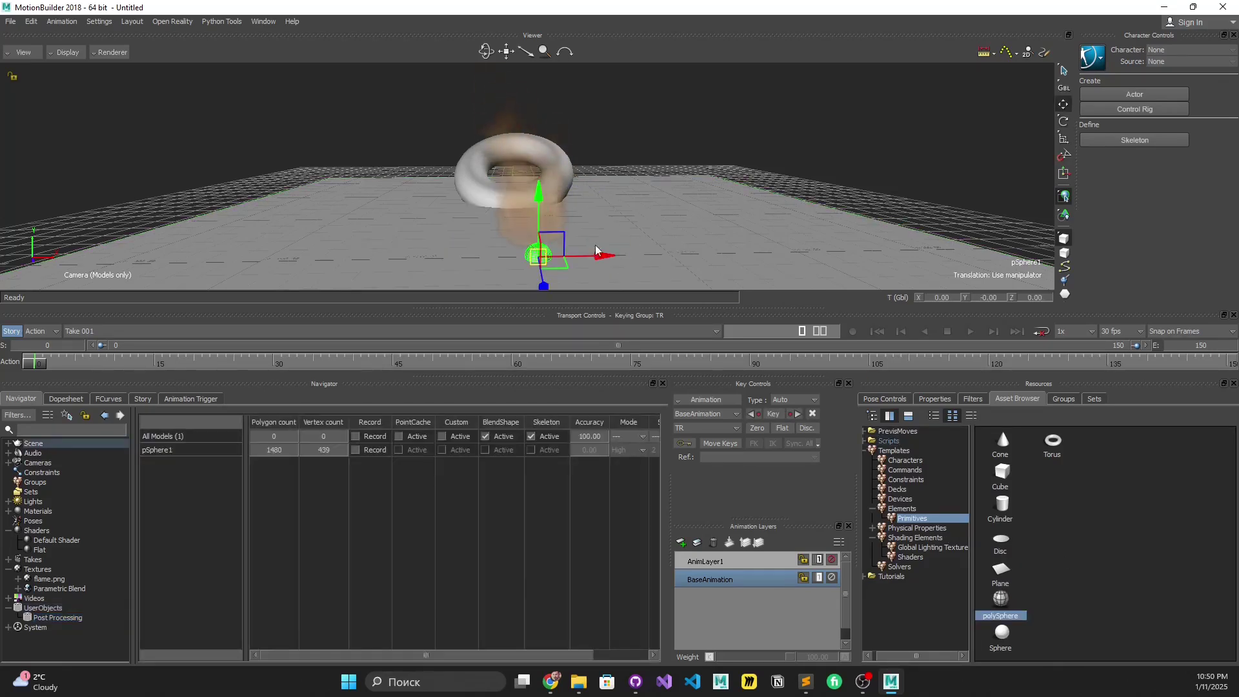
pyautogui.moveTo(541, 219); pyautogui.dragTo(542, 109)
# Step: Scale the sphere into a tall ellipsoid enclosing the flame, positioned at about X -4.19, Y 98.55, Z -3.94
pyautogui.press('s')
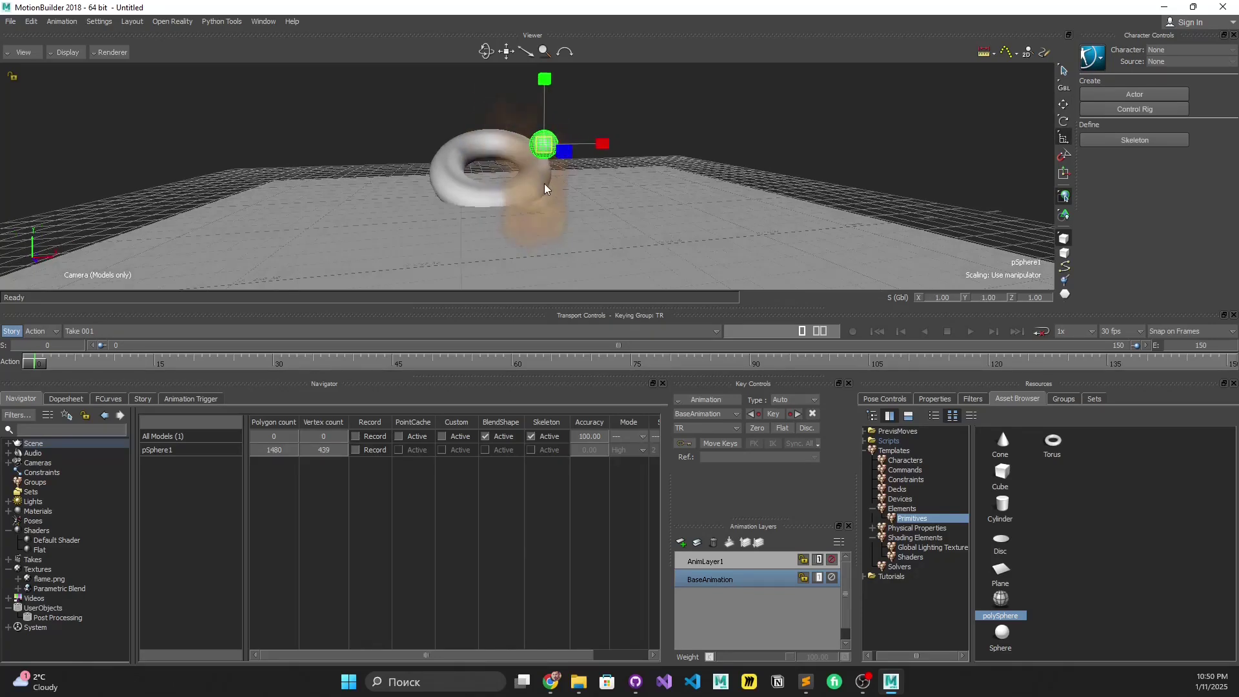
pyautogui.moveTo(541, 146); pyautogui.dragTo(691, 150)
pyautogui.press('a')
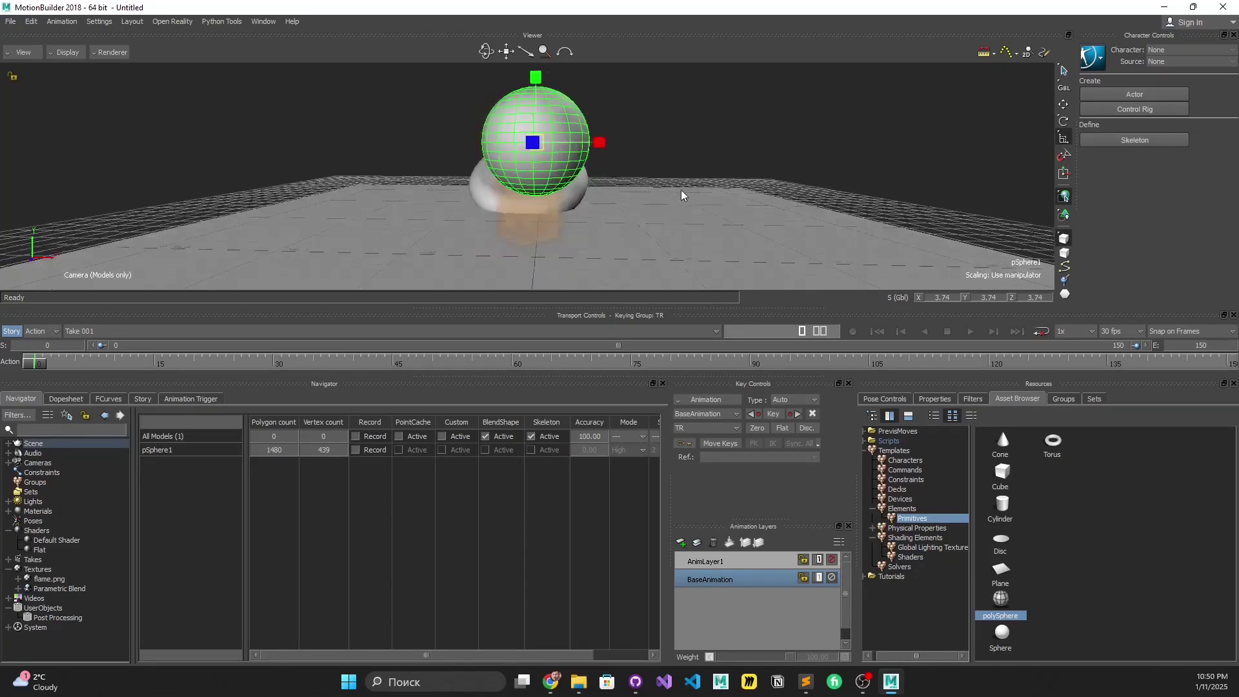
pyautogui.moveTo(534, 89); pyautogui.dragTo(535, 45)
pyautogui.press('t')
pyautogui.moveTo(550, 96); pyautogui.dragTo(544, 112)
pyautogui.keyDown('ctrl'); pyautogui.keyDown('shift'); pyautogui.moveTo(690, 189); pyautogui.dragTo(533, 224); pyautogui.keyUp('shift'); pyautogui.keyUp('ctrl')
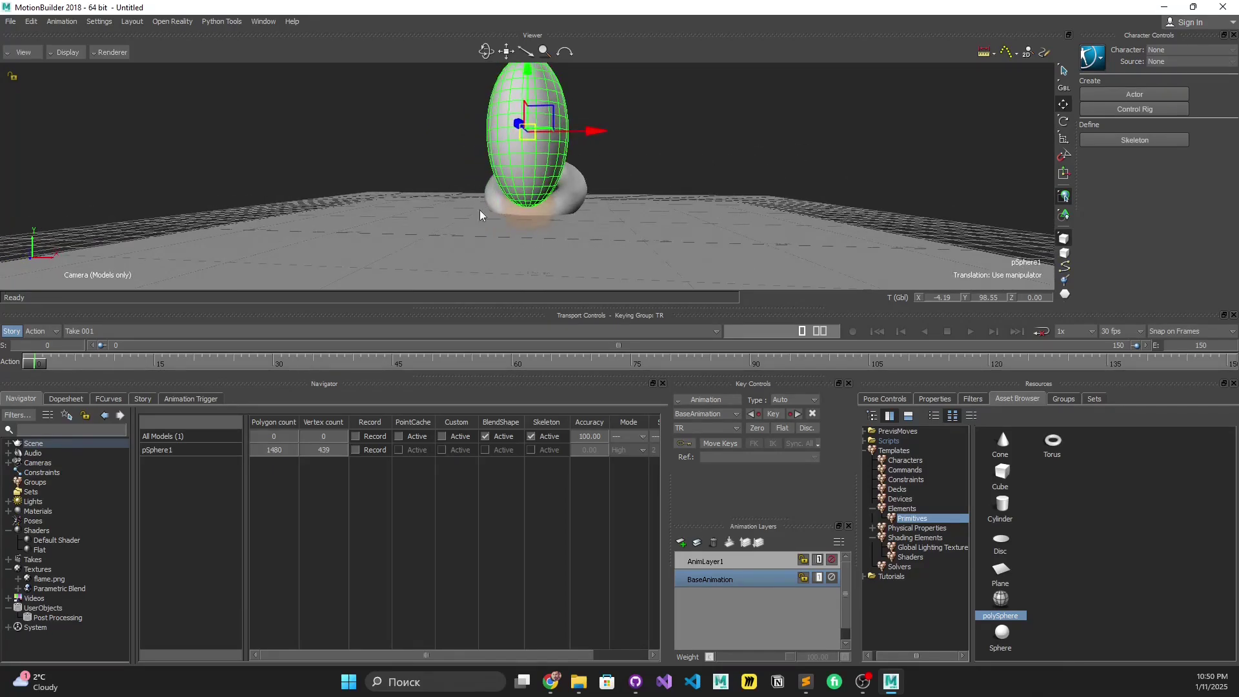
pyautogui.keyDown('ctrl'); pyautogui.keyDown('shift'); pyautogui.moveTo(627, 222); pyautogui.dragTo(715, 204); pyautogui.keyUp('shift'); pyautogui.keyUp('ctrl')
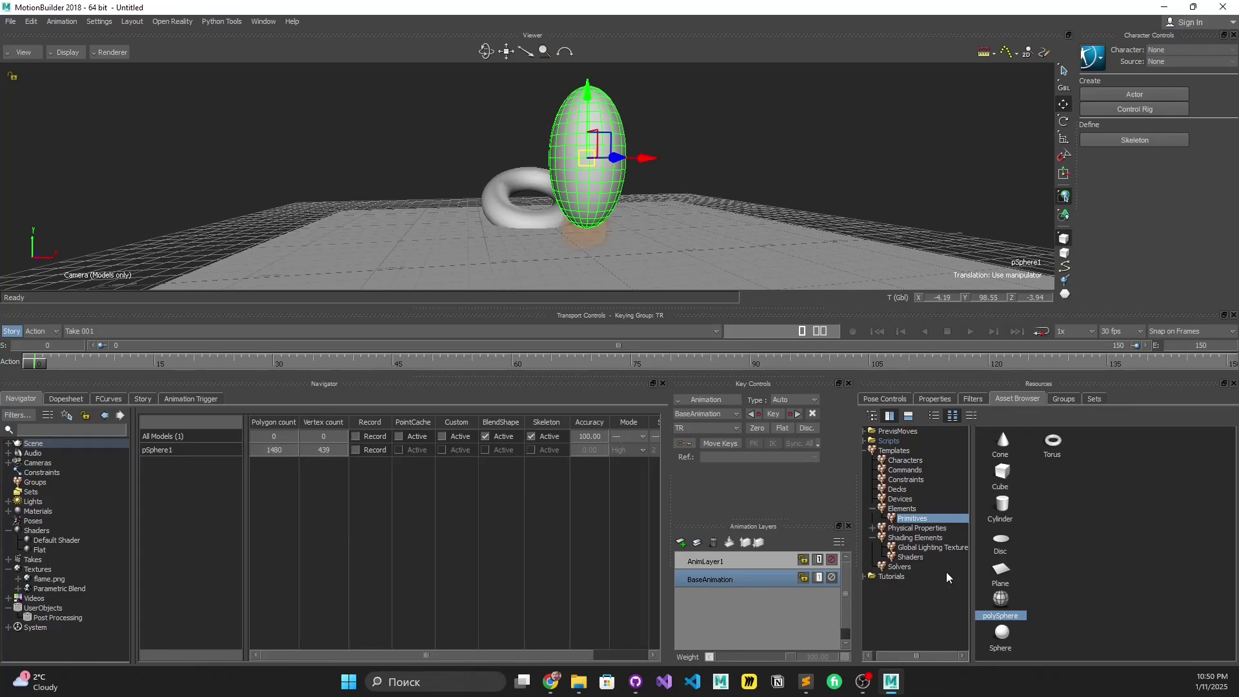
# Step: Apply an FX Masking shader from the Shaders templates to the tall ellipsoid, using Replace All
pyautogui.click(910, 557)
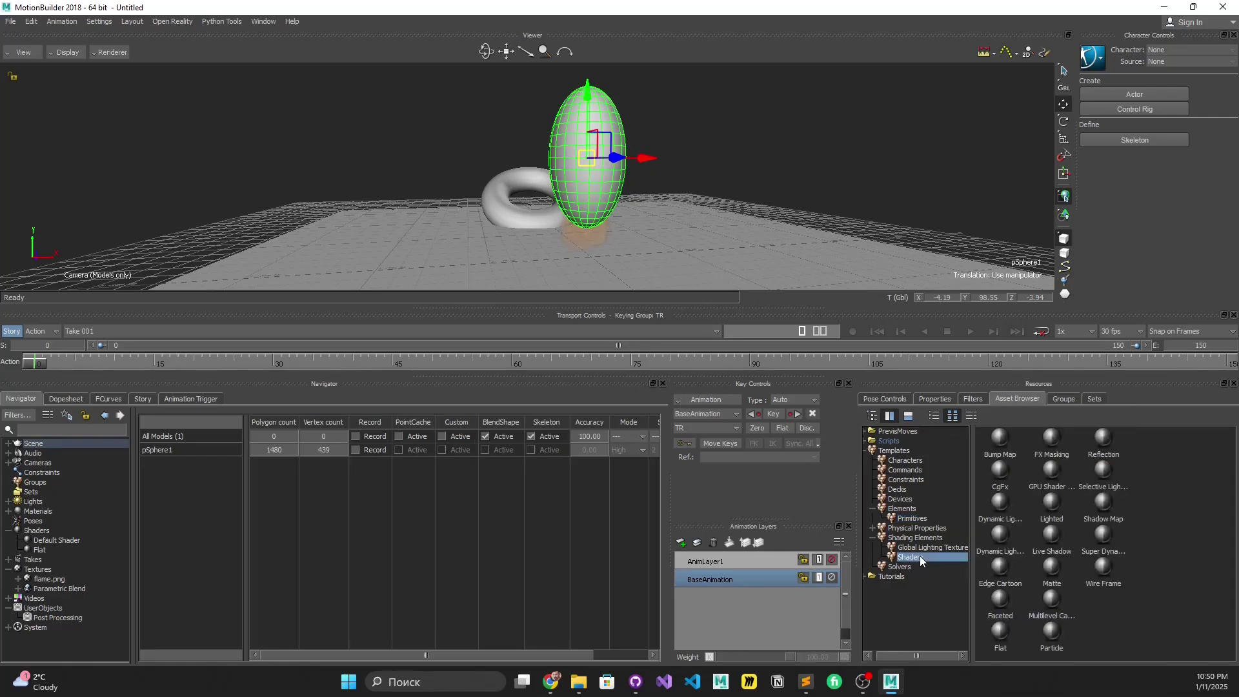
pyautogui.click(1049, 442)
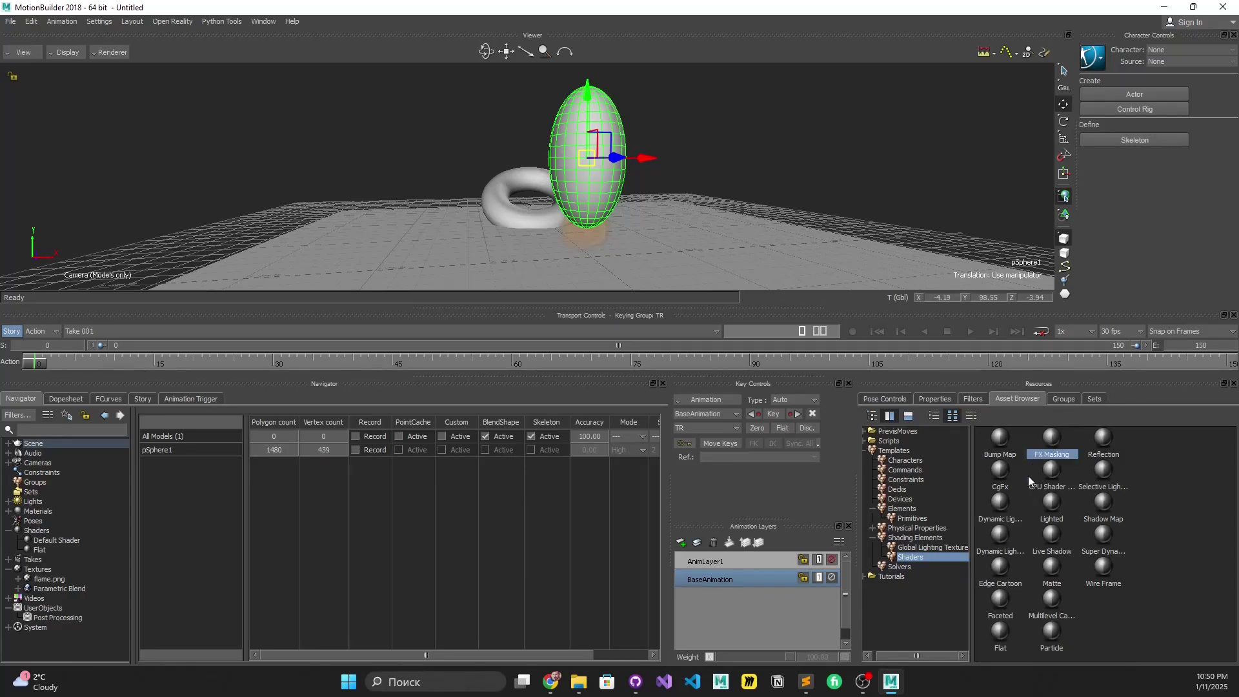
pyautogui.moveTo(1054, 438); pyautogui.dragTo(614, 118)
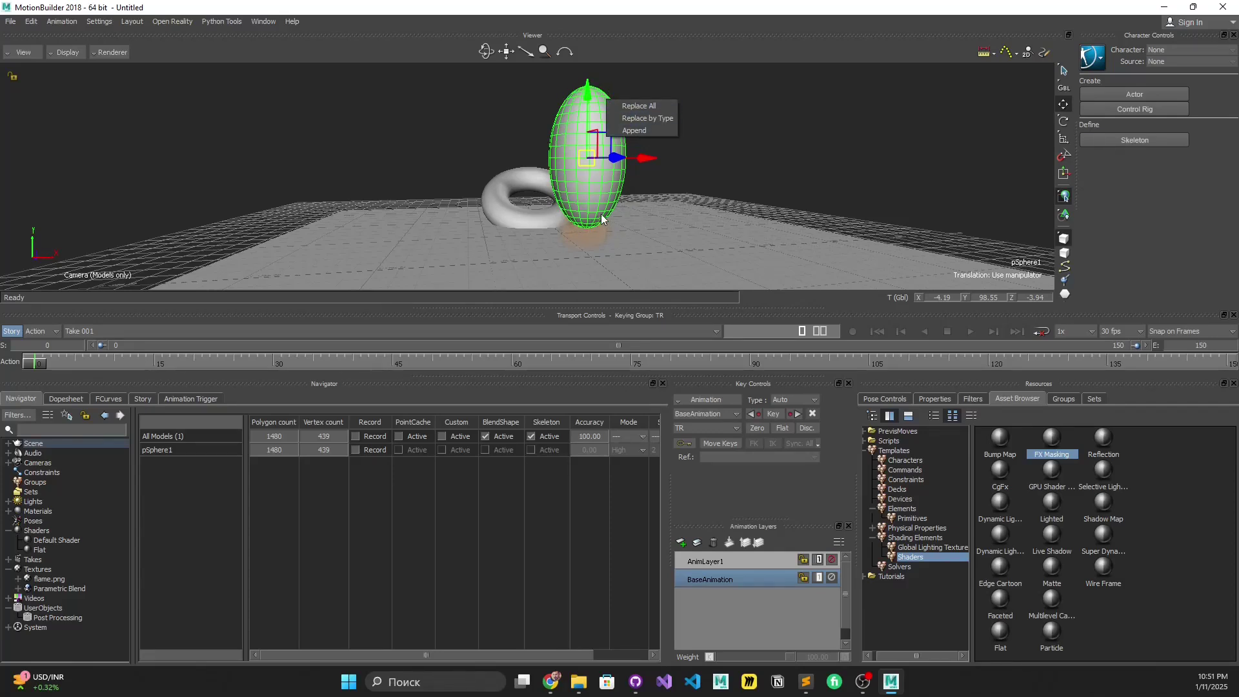
pyautogui.click(650, 107)
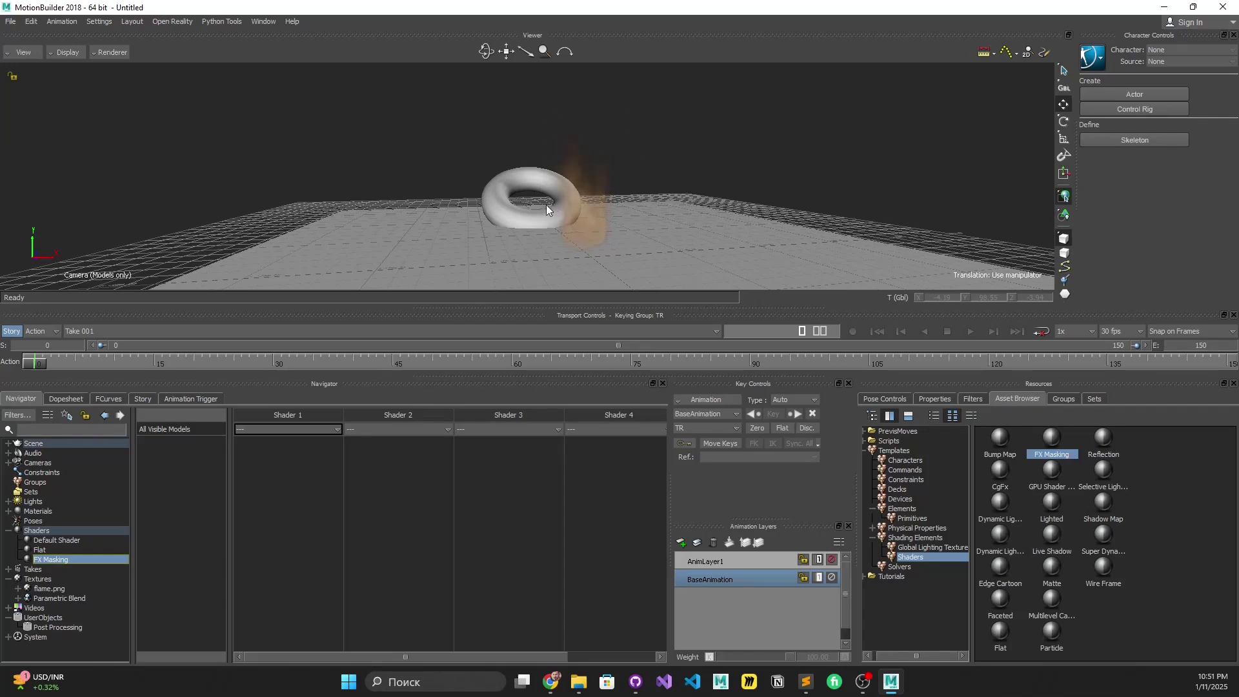
pyautogui.moveTo(646, 190); pyautogui.dragTo(626, 207)
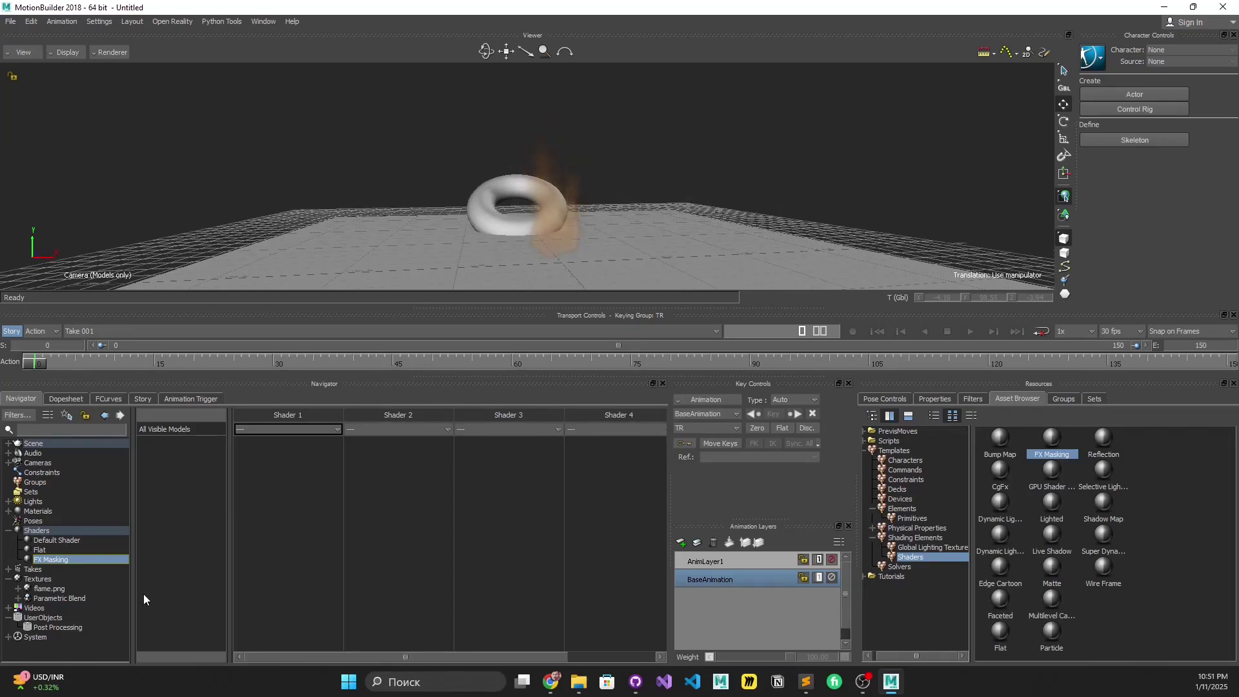
# Step: Switch the Post Processing object's Active option on
pyautogui.click(71, 628)
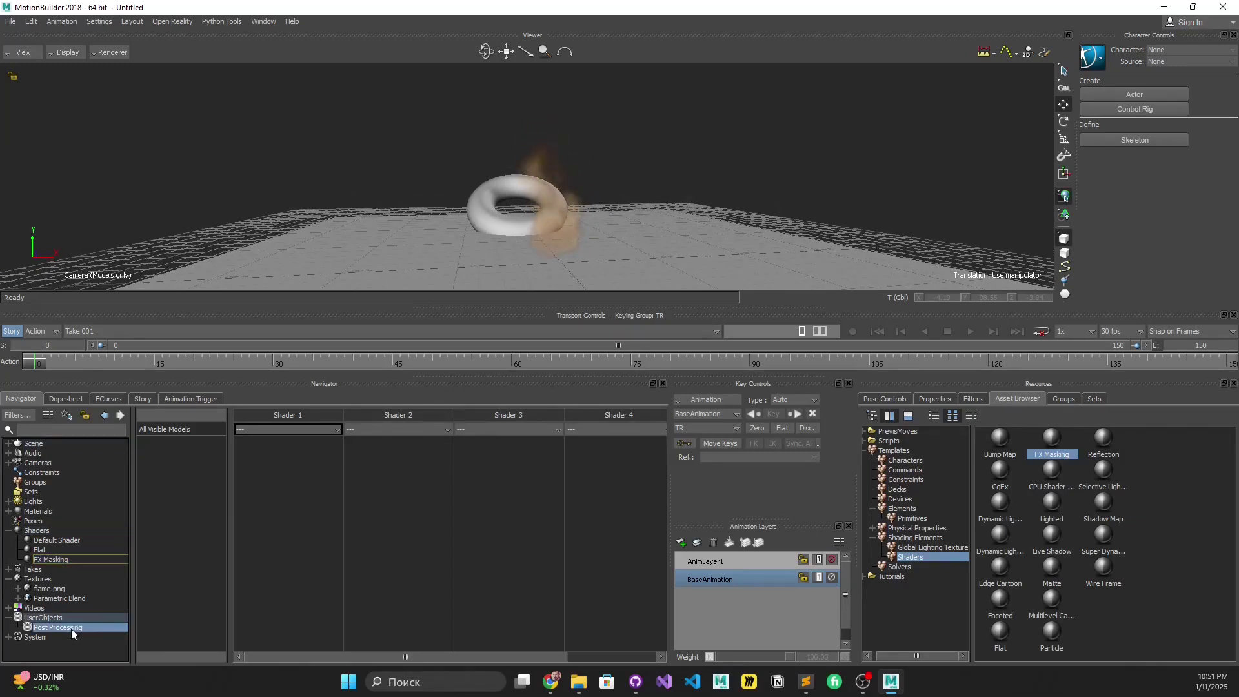
pyautogui.click(934, 399)
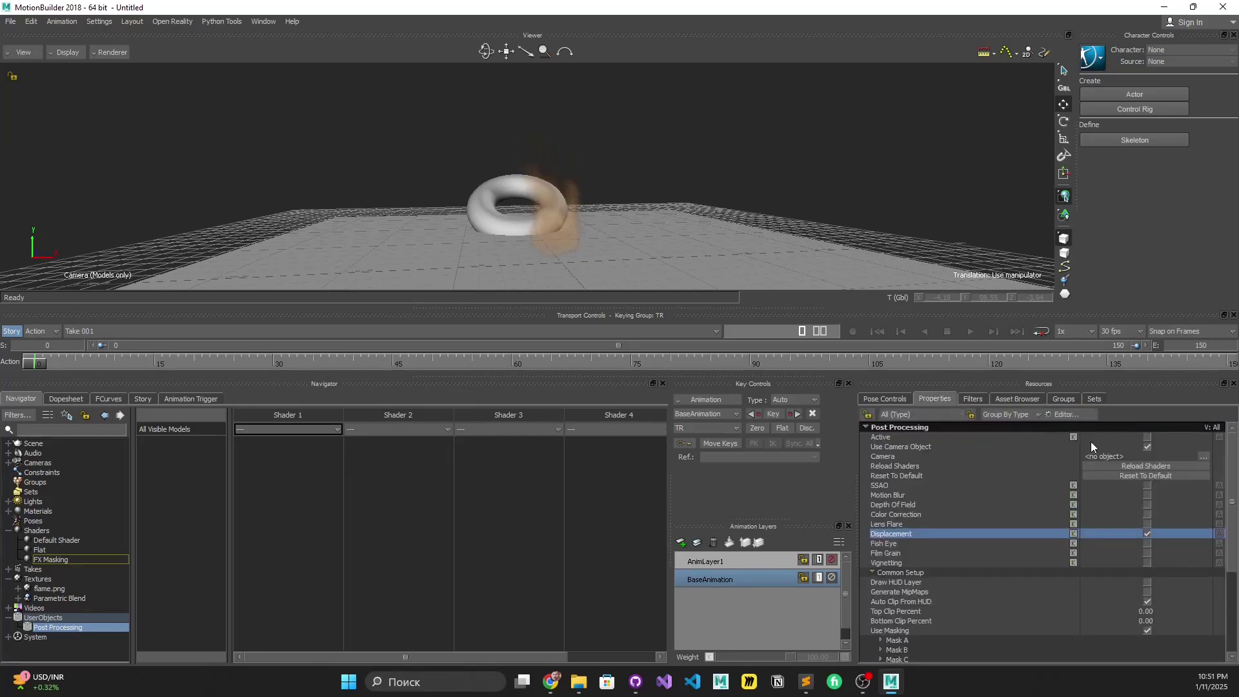
pyautogui.click(1143, 437)
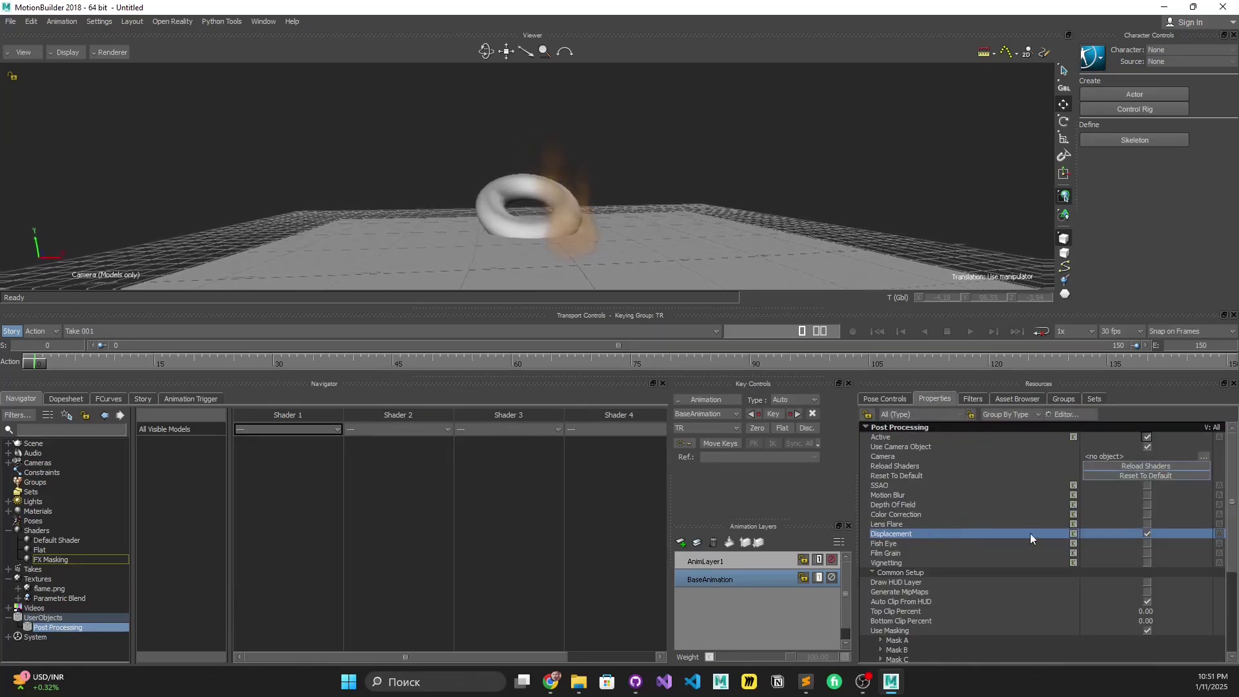
# Step: Turn on Enable Masking For All Effects in the Post Processing object's Common Setup
pyautogui.scroll(-3, 981, 568)
pyautogui.scroll(-3, 929, 578)
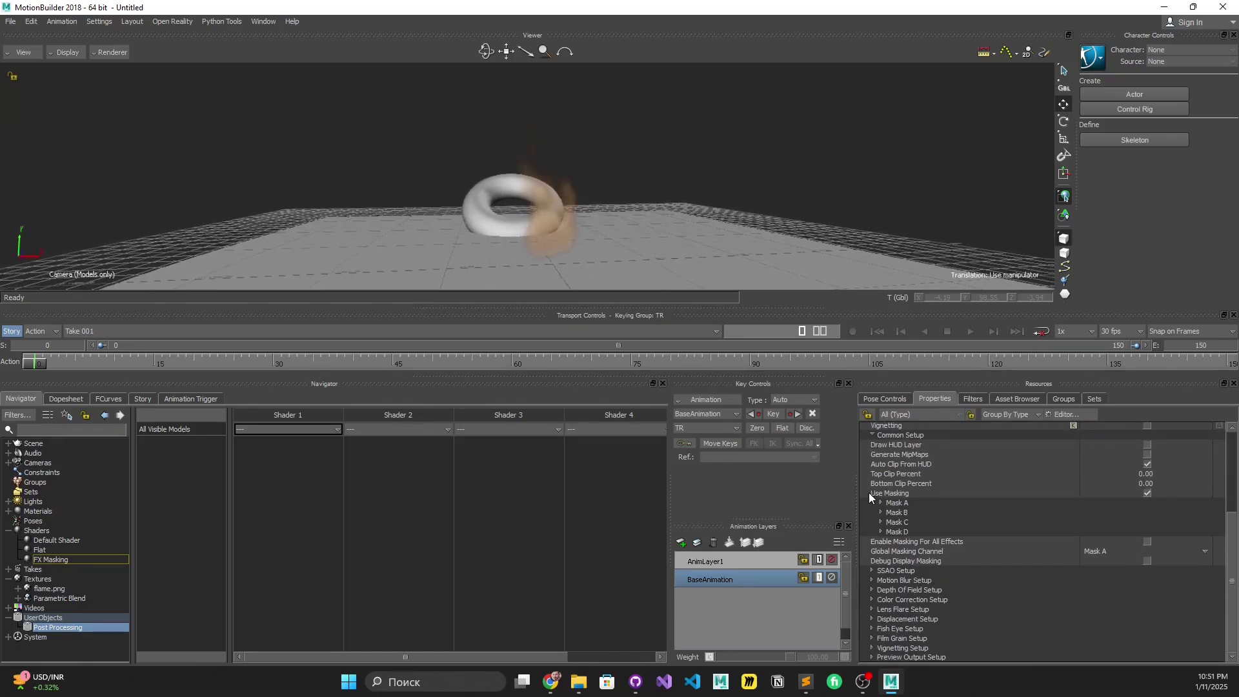
pyautogui.scroll(2, 869, 493)
pyautogui.click(872, 475)
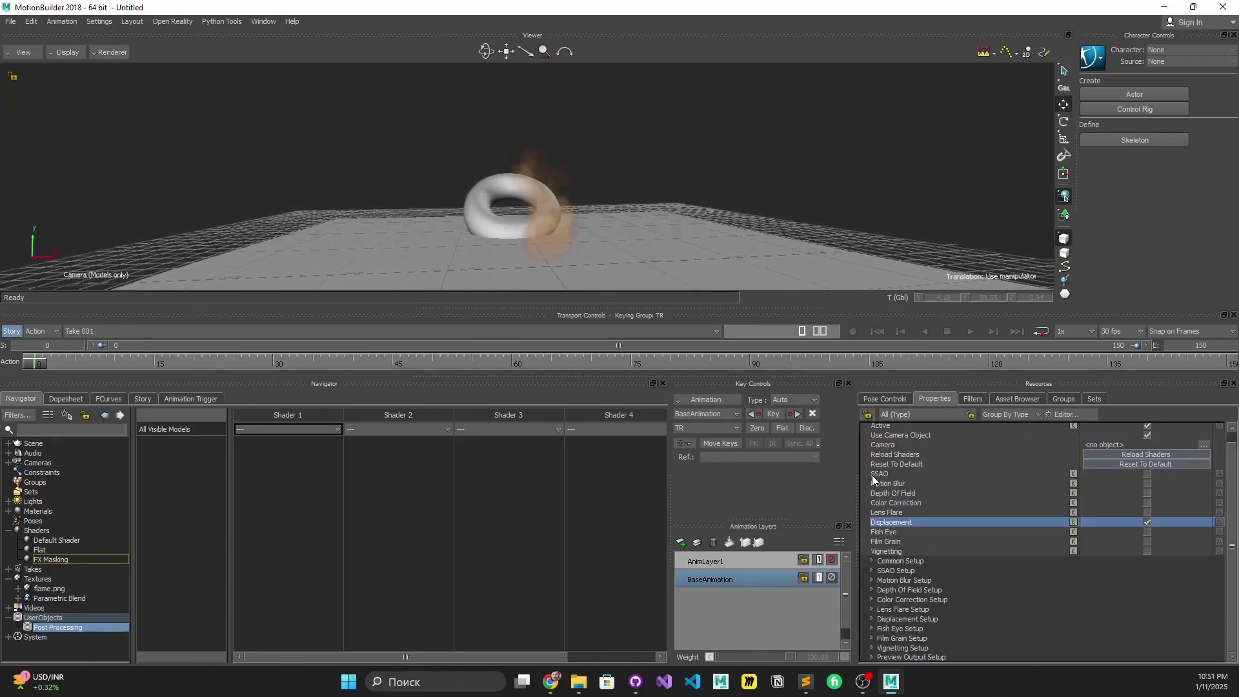
pyautogui.click(871, 561)
pyautogui.scroll(-5, 956, 570)
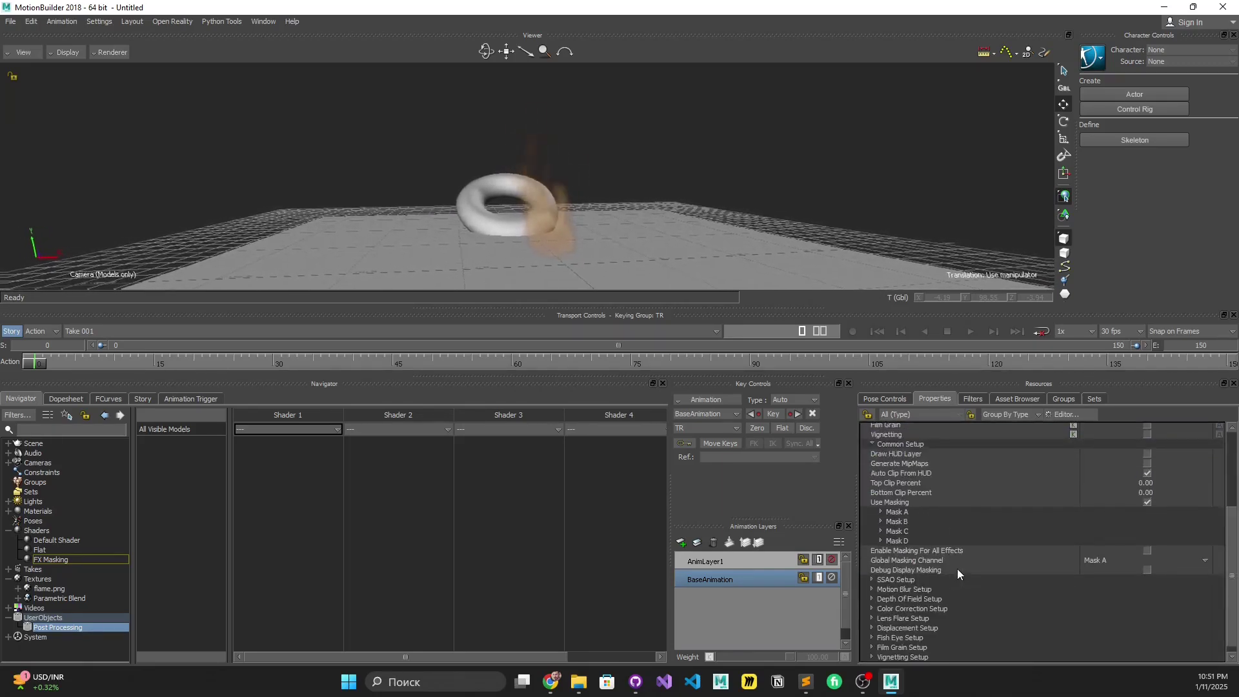
pyautogui.click(910, 501)
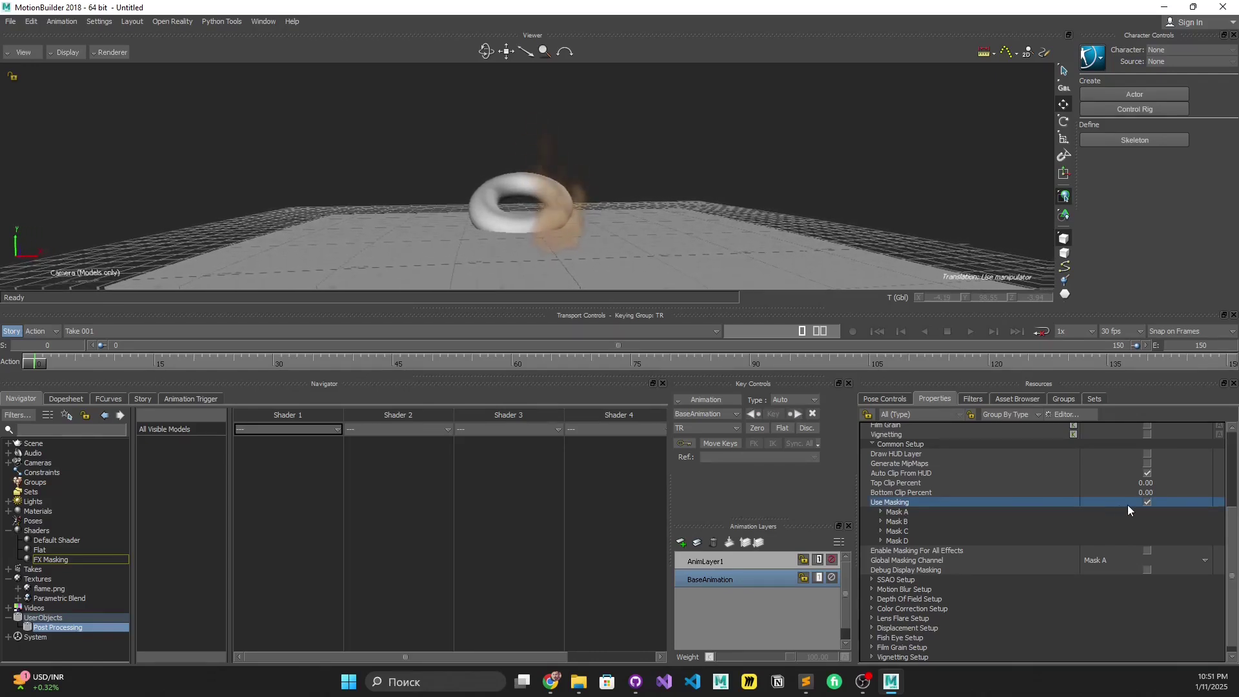
pyautogui.click(955, 552)
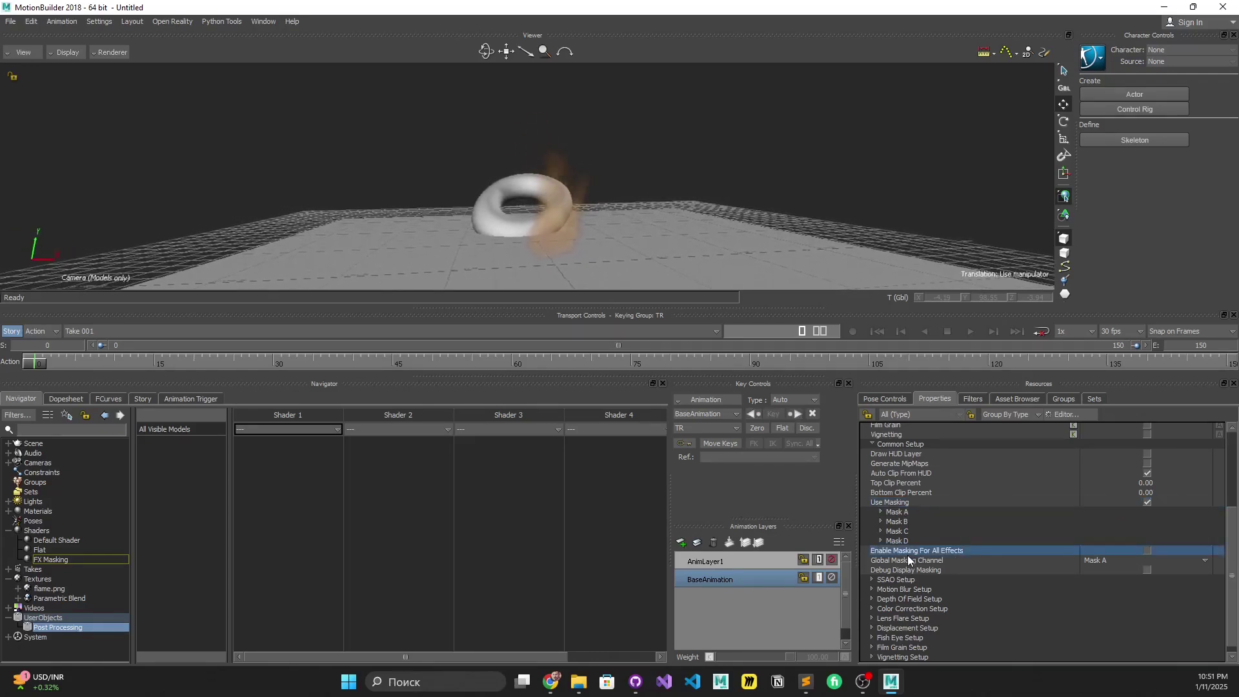
pyautogui.click(1144, 550)
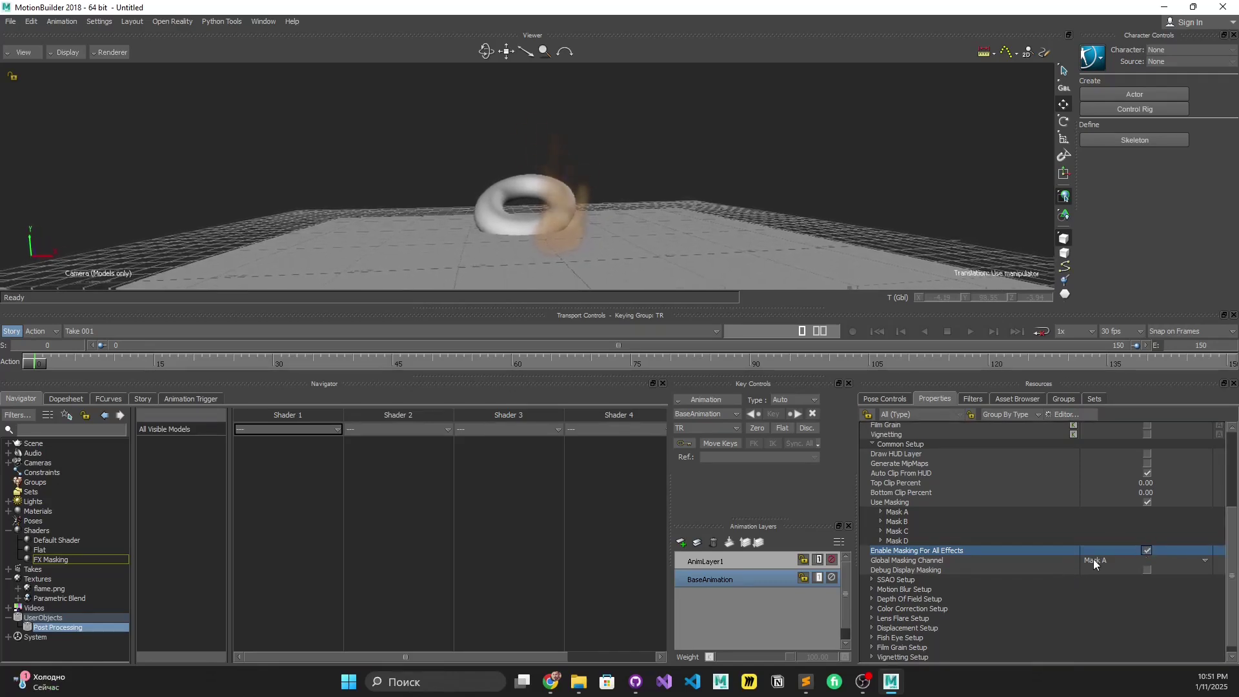
# Step: Enable Mask A on the FX Masking shader
pyautogui.click(71, 561)
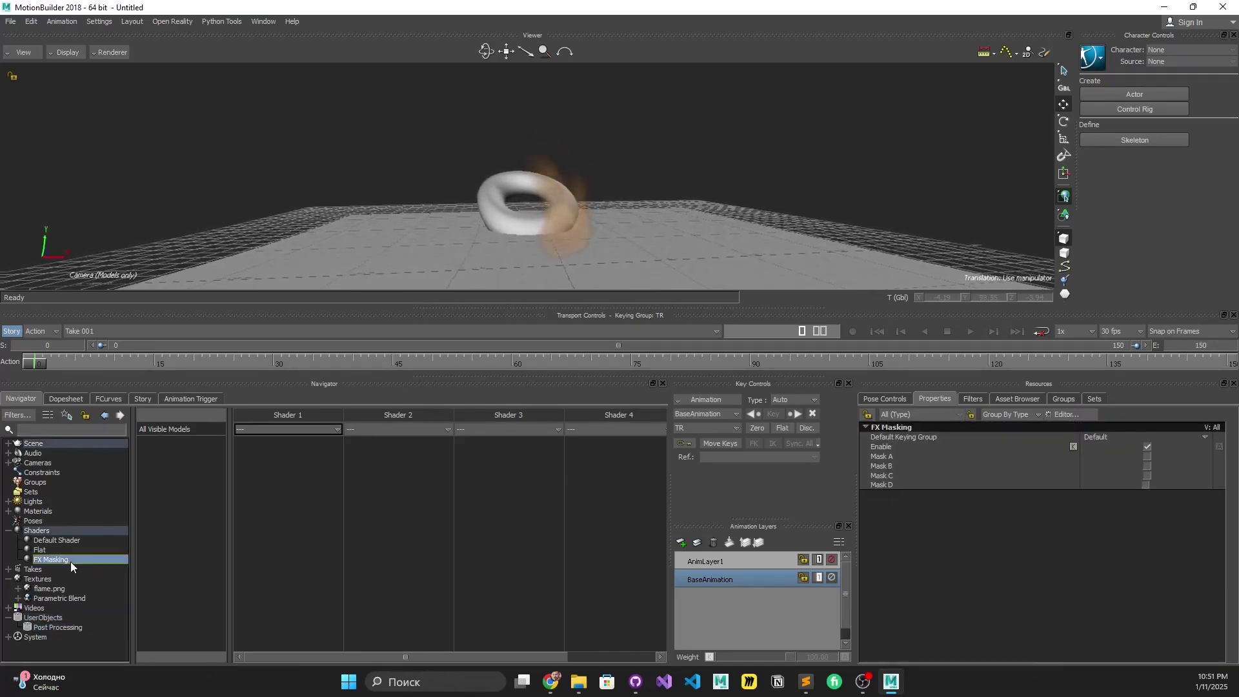
pyautogui.click(882, 456)
pyautogui.click(885, 466)
pyautogui.click(884, 475)
pyautogui.click(885, 485)
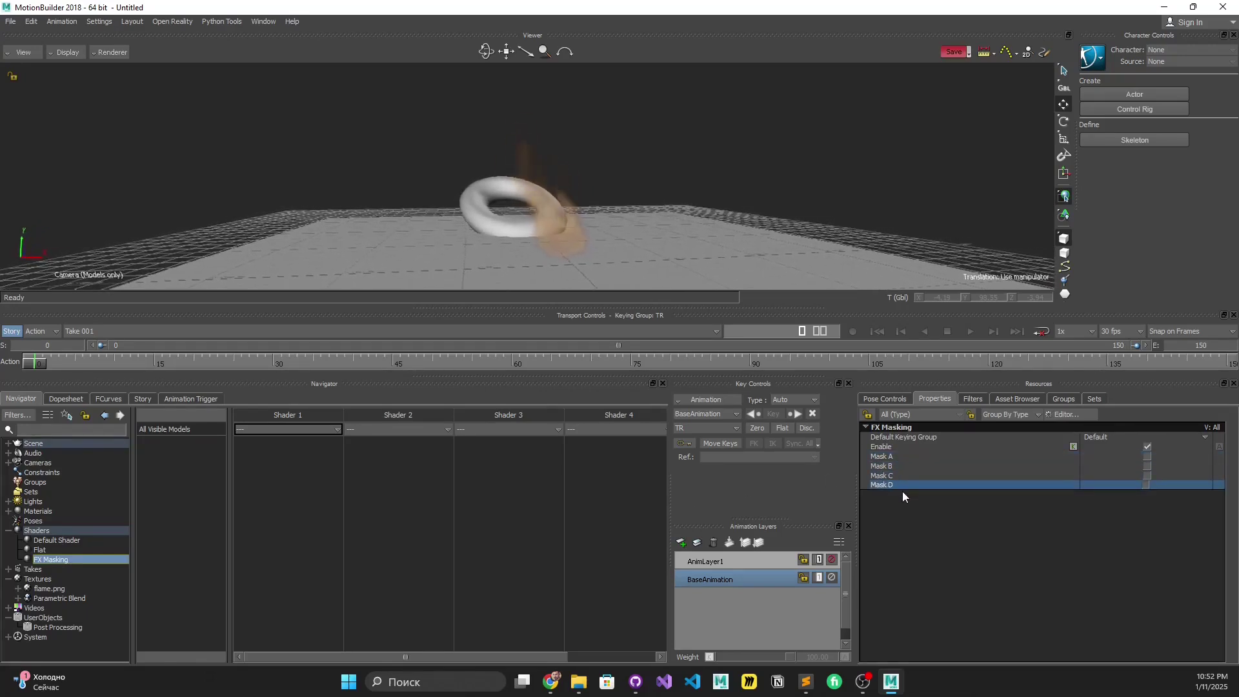
pyautogui.click(887, 457)
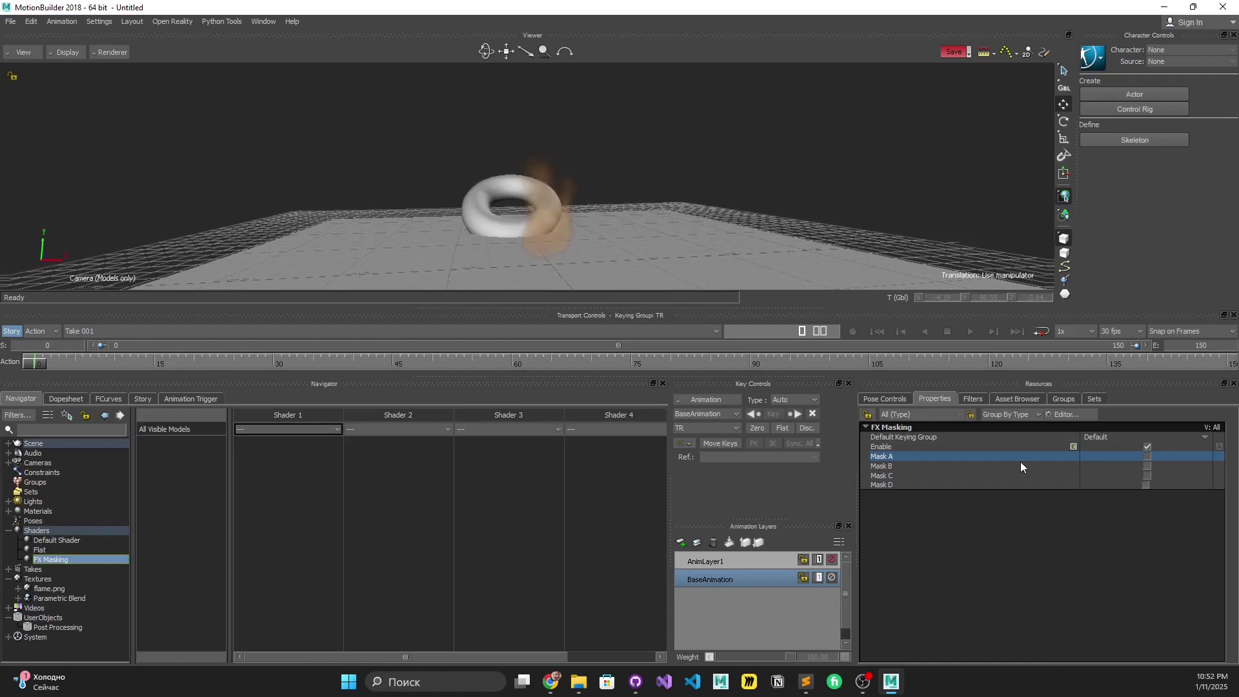
pyautogui.click(1147, 456)
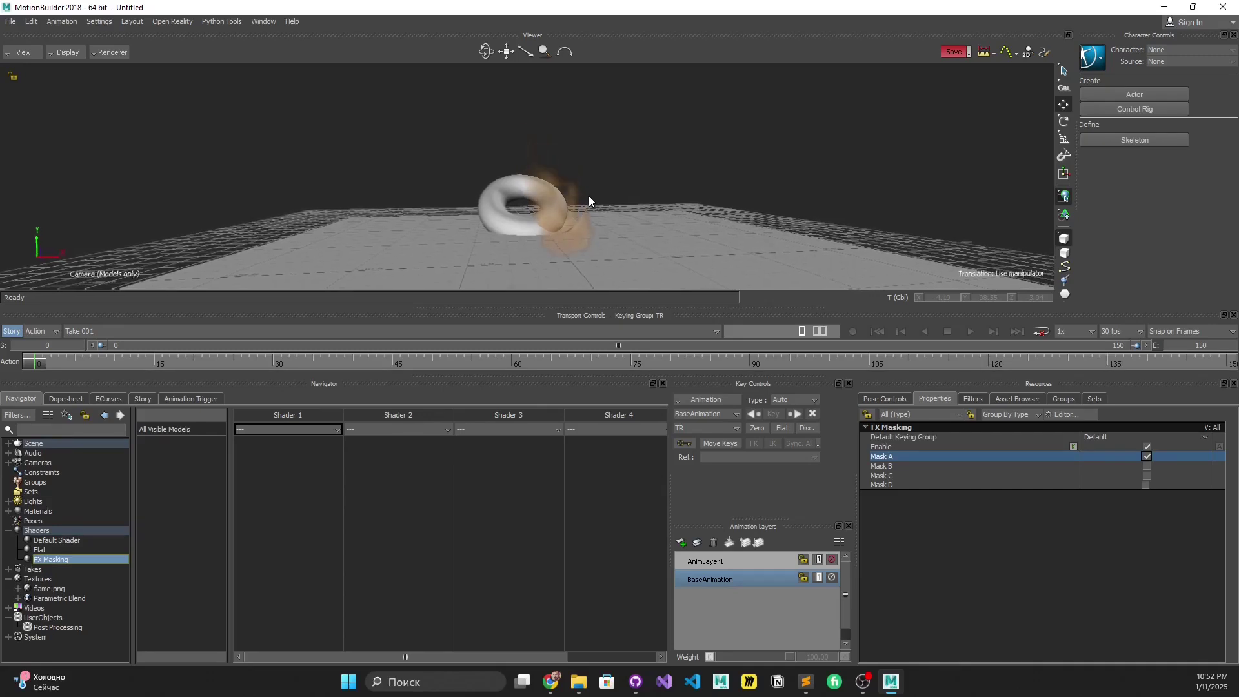
# Step: Check the mask's shape with the Post Processing object's Debug Display Masking option, and switch the option off again
pyautogui.click(69, 628)
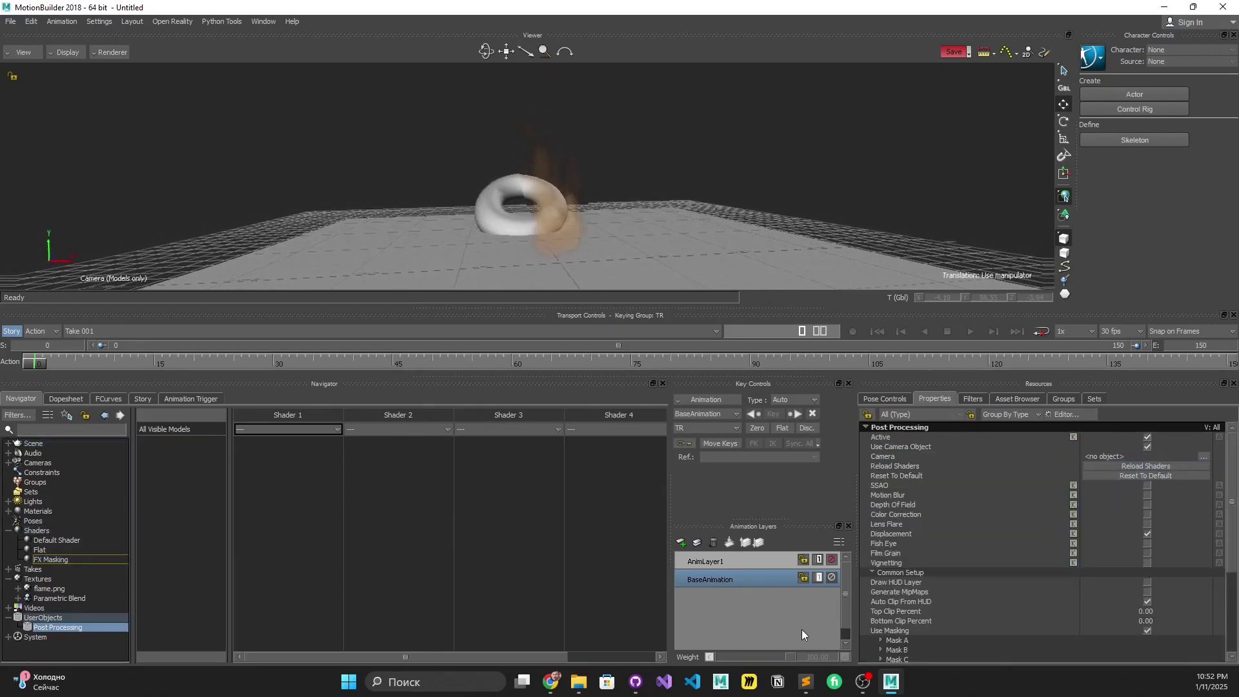
pyautogui.scroll(-3, 1065, 588)
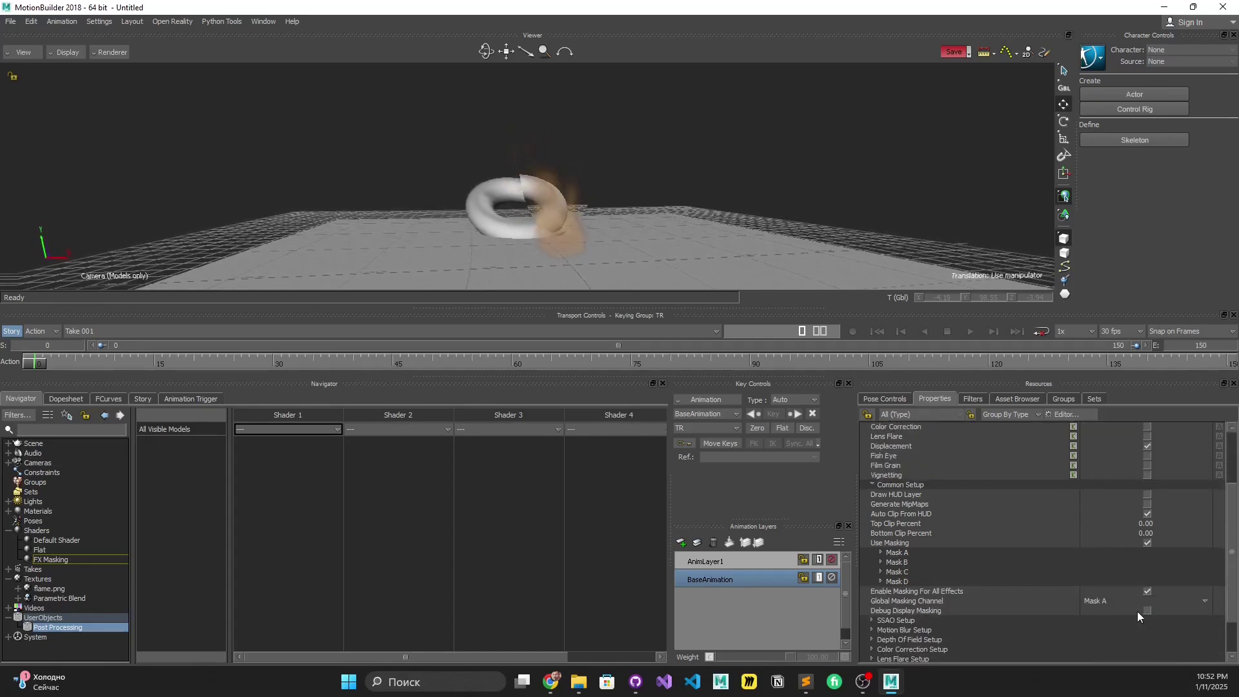
pyautogui.click(971, 619)
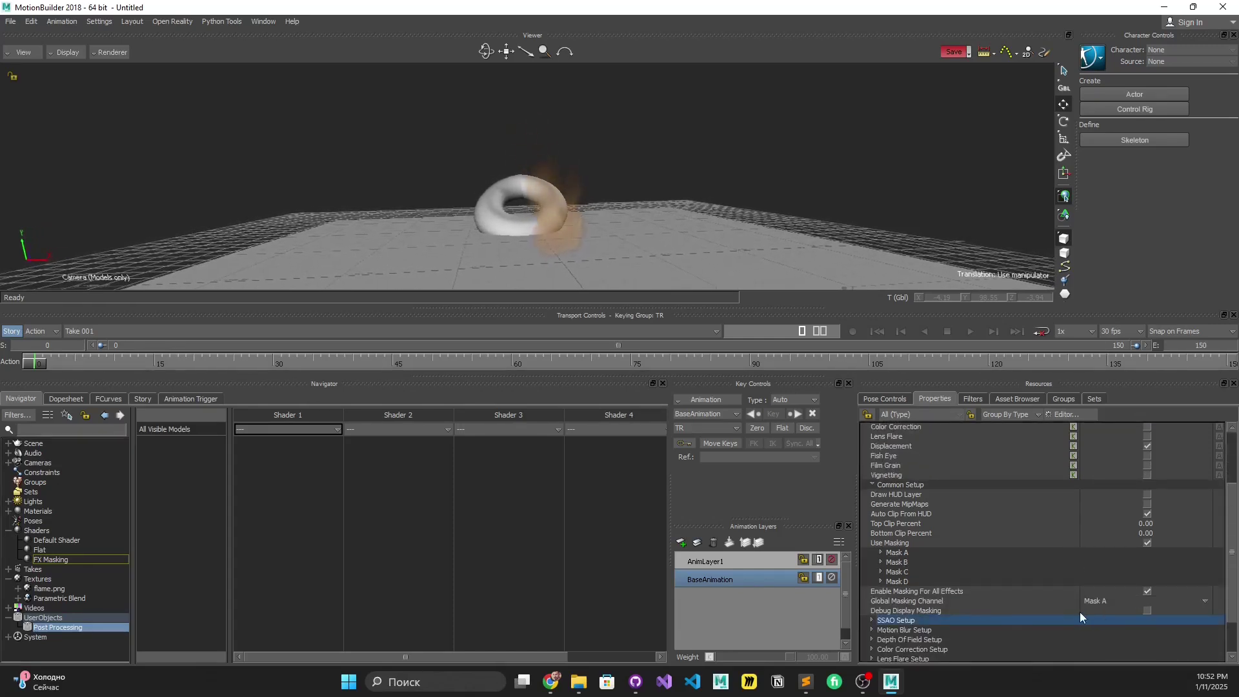
pyautogui.click(1148, 610)
pyautogui.moveTo(595, 195)
pyautogui.mouseDown()
pyautogui.moveTo(574, 196)
pyautogui.moveTo(604, 197)
pyautogui.mouseUp()
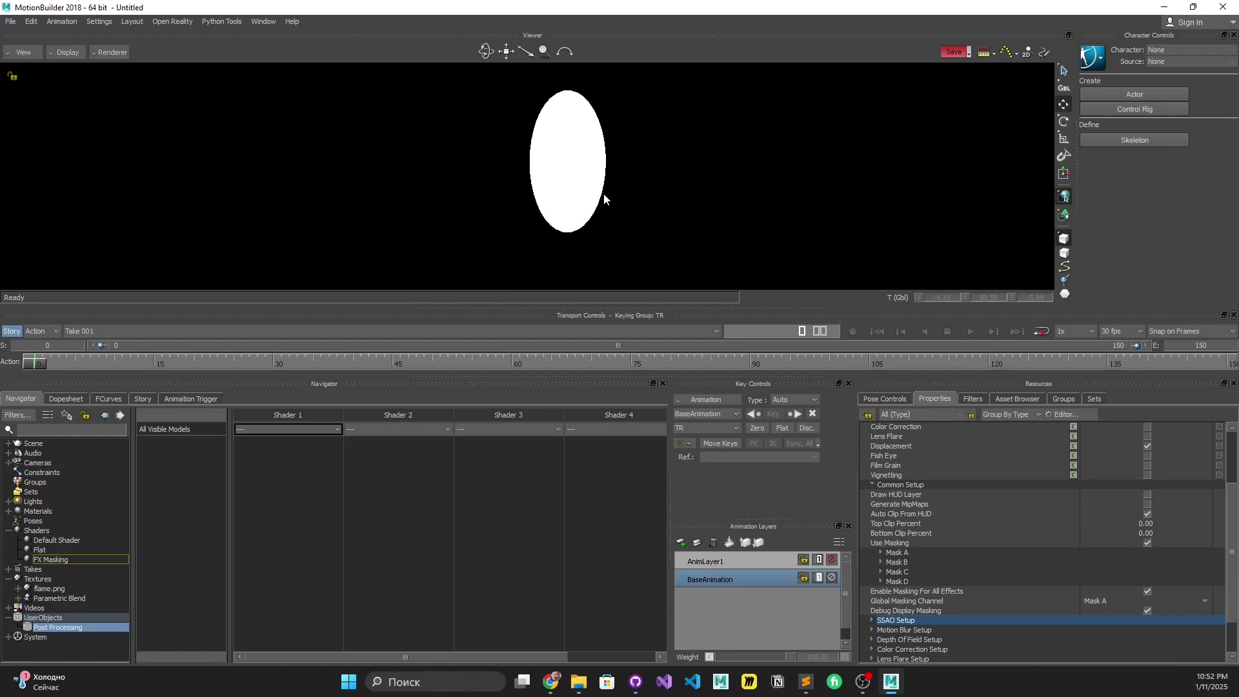
pyautogui.click(1147, 610)
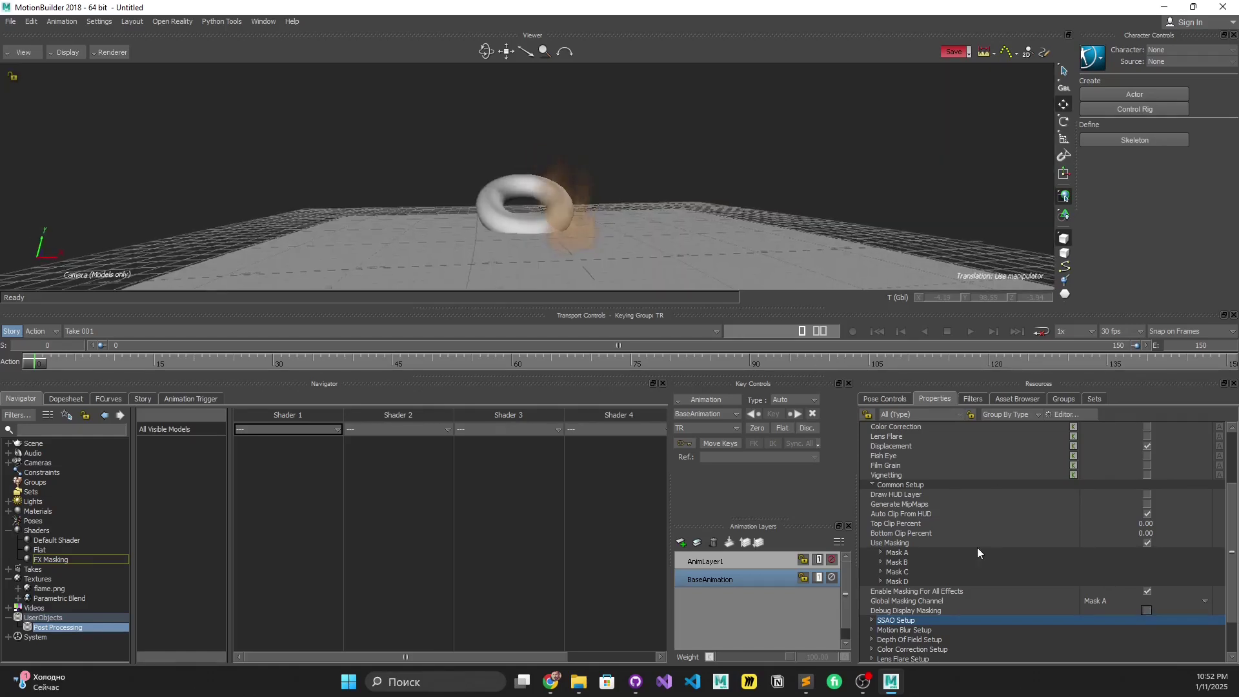
# Step: Enable Invert Mask A in the Mask A settings of the Post Processing object
pyautogui.click(881, 552)
pyautogui.click(1147, 562)
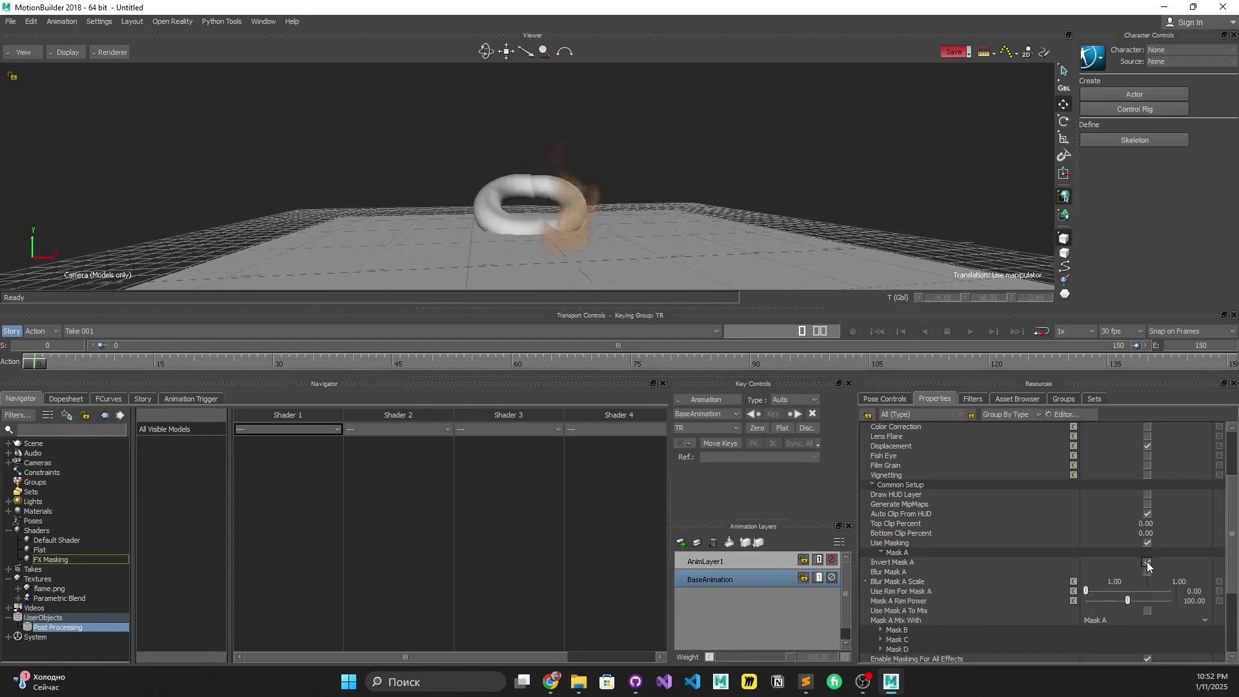
pyautogui.moveTo(713, 241)
pyautogui.mouseDown()
pyautogui.moveTo(698, 251)
pyautogui.moveTo(688, 222)
pyautogui.moveTo(663, 222)
pyautogui.moveTo(746, 211)
pyautogui.moveTo(673, 225)
pyautogui.moveTo(710, 255)
pyautogui.mouseUp()
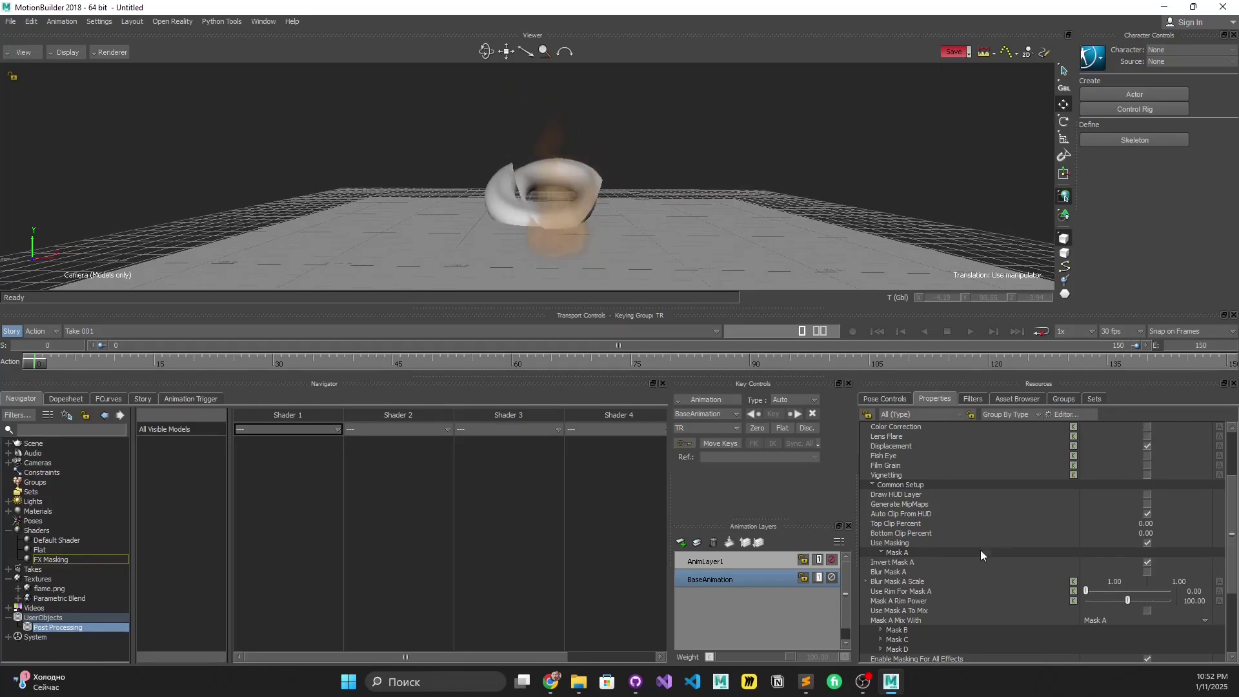
# Step: Enable Blur Mask A and set its Blur Mask A Scale to 10 in both directions
pyautogui.click(906, 572)
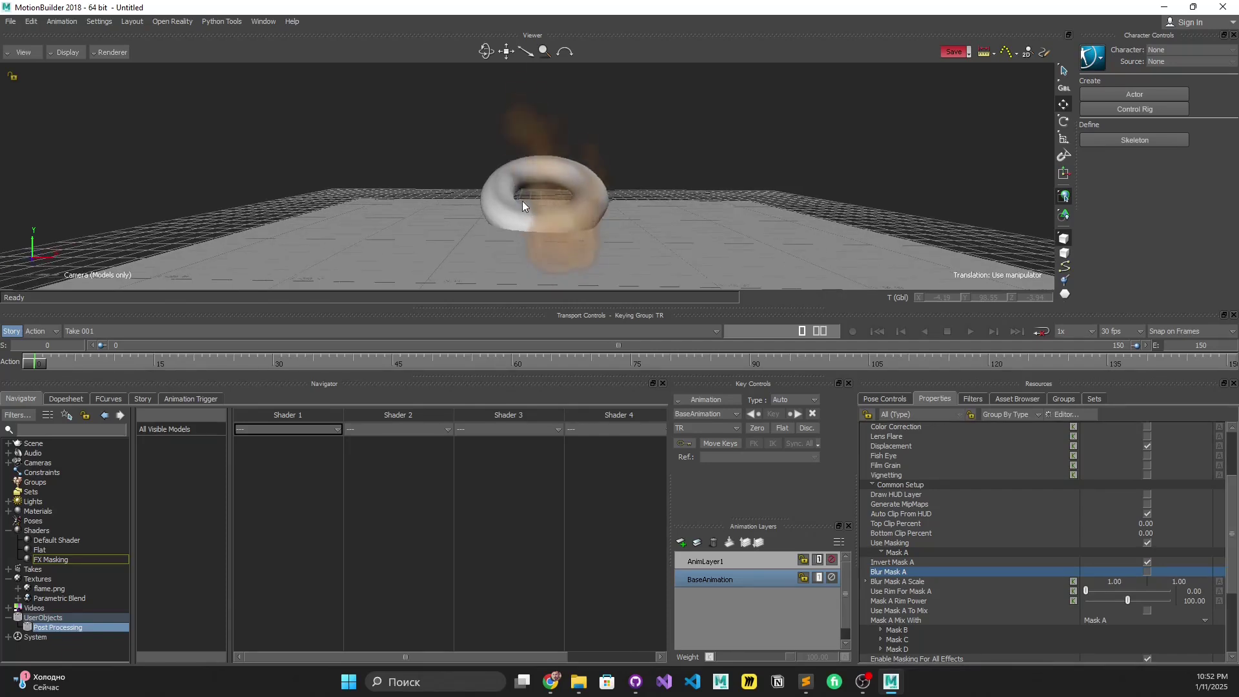
pyautogui.moveTo(537, 199)
pyautogui.mouseDown()
pyautogui.moveTo(514, 197)
pyautogui.moveTo(521, 187)
pyautogui.moveTo(531, 215)
pyautogui.moveTo(539, 201)
pyautogui.mouseUp()
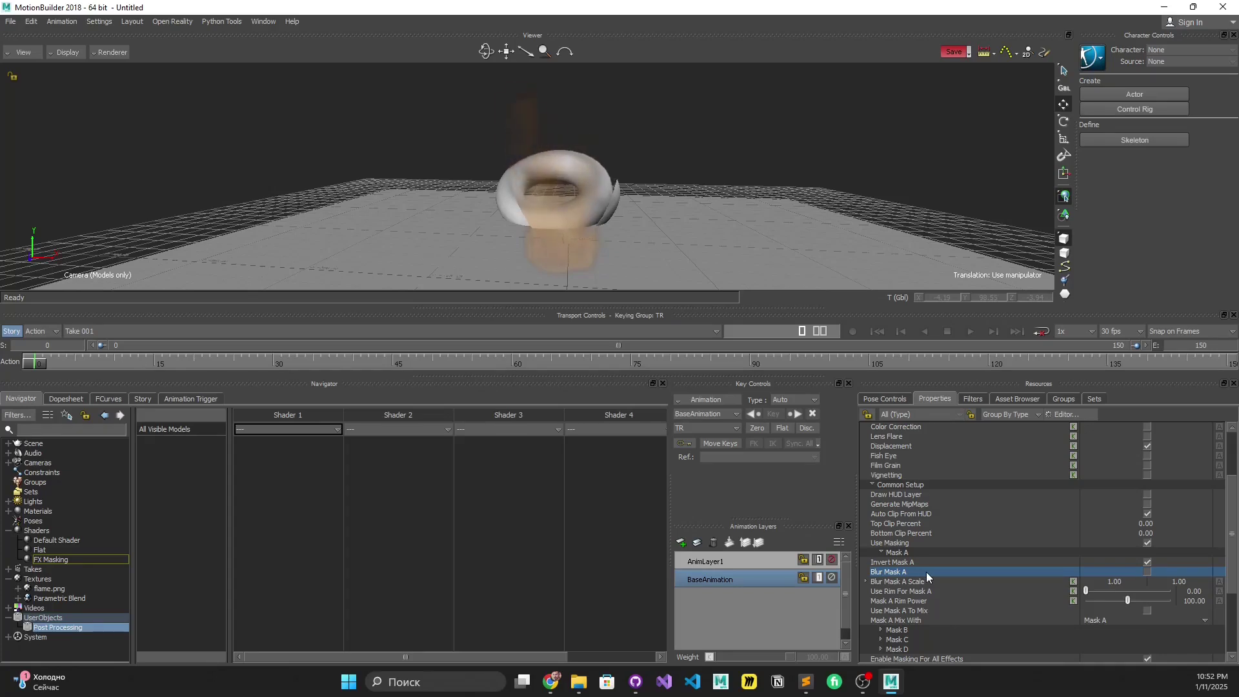
pyautogui.click(1147, 571)
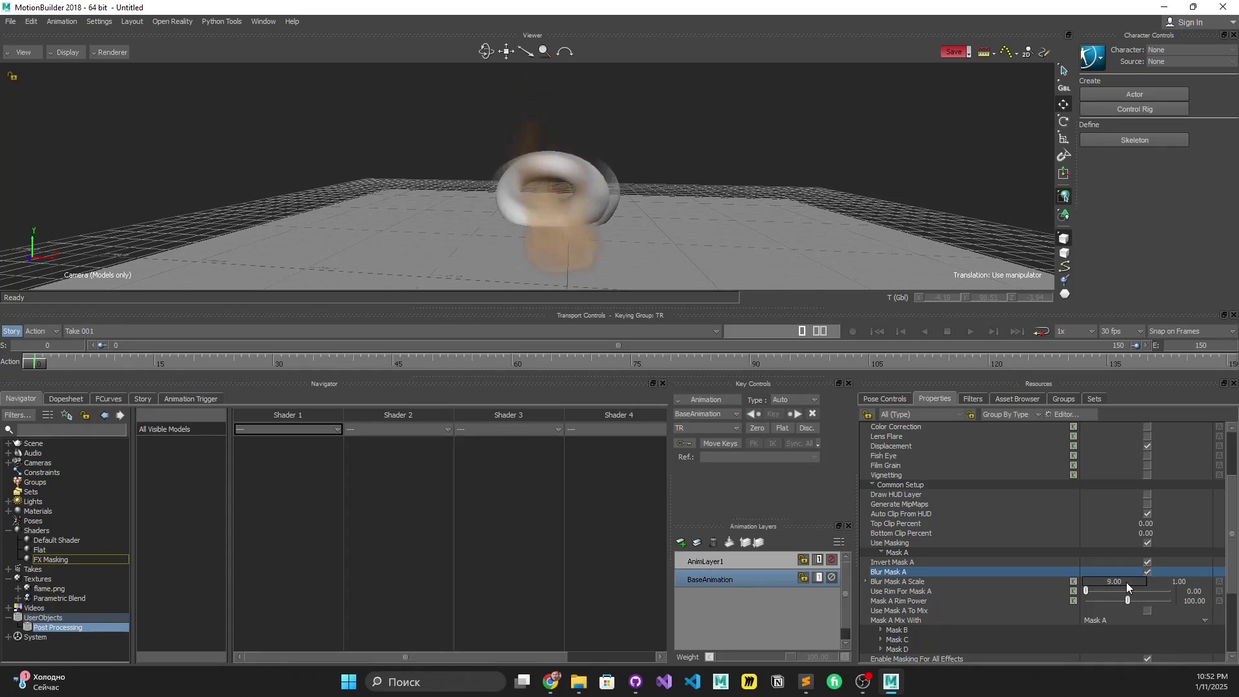
pyautogui.moveTo(1128, 582)
pyautogui.mouseDown()
pyautogui.moveTo(1165, 577)
pyautogui.moveTo(1125, 578)
pyautogui.mouseUp()
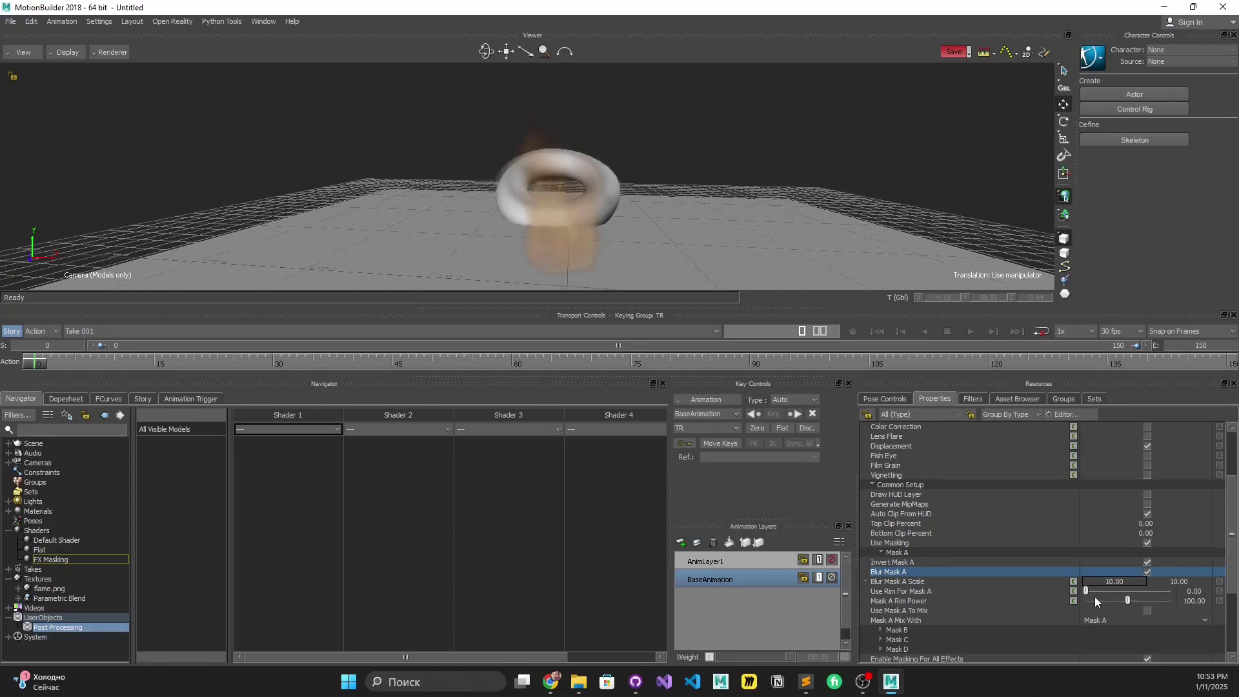
# Step: Set Use Rim For Mask A to 100 and Mask A Rim Power to about 63.49, checking with Debug Display Masking temporarily on
pyautogui.moveTo(1093, 591)
pyautogui.mouseDown()
pyautogui.moveTo(1194, 594)
pyautogui.moveTo(1109, 606)
pyautogui.mouseUp()
pyautogui.scroll(-3, 1116, 620)
pyautogui.click(1147, 634)
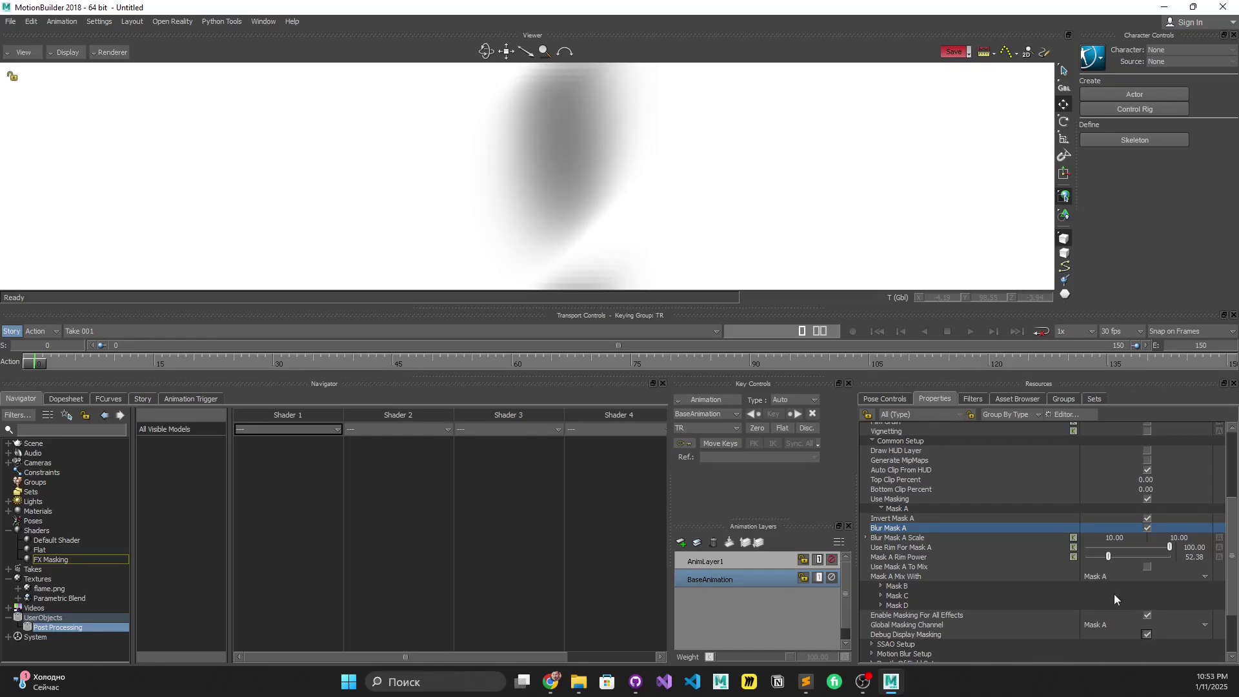
pyautogui.moveTo(1107, 557)
pyautogui.mouseDown()
pyautogui.moveTo(1149, 555)
pyautogui.moveTo(1115, 558)
pyautogui.mouseUp()
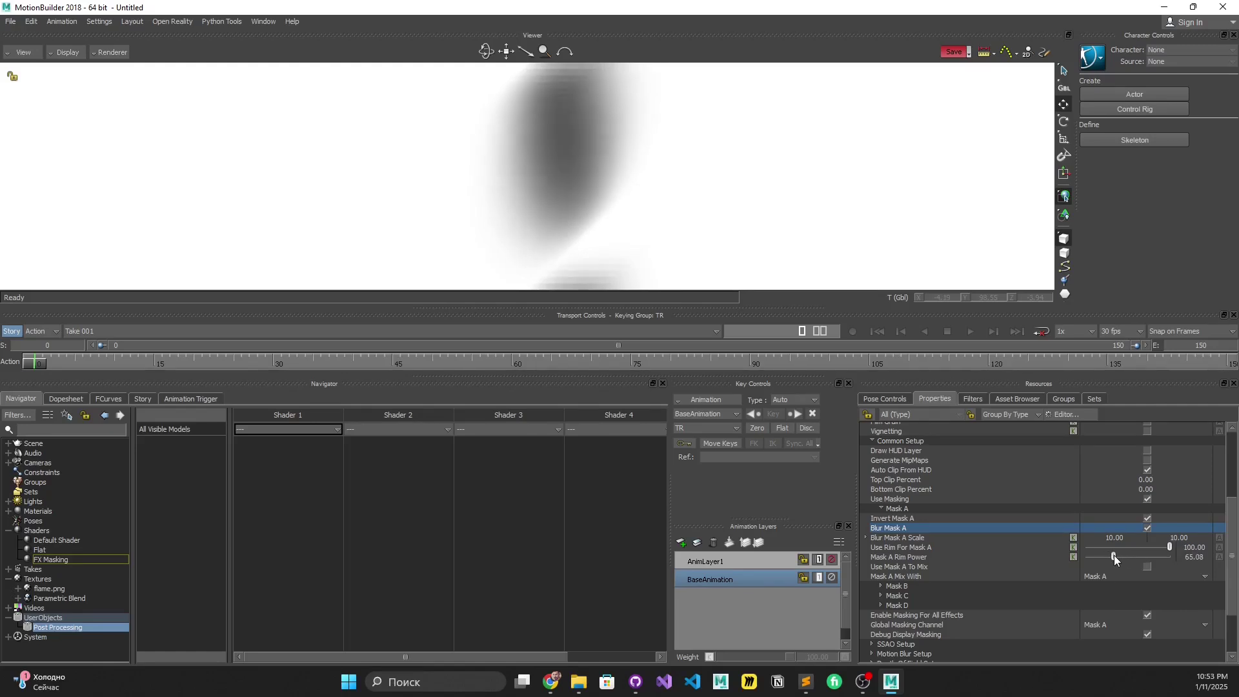
pyautogui.click(1148, 635)
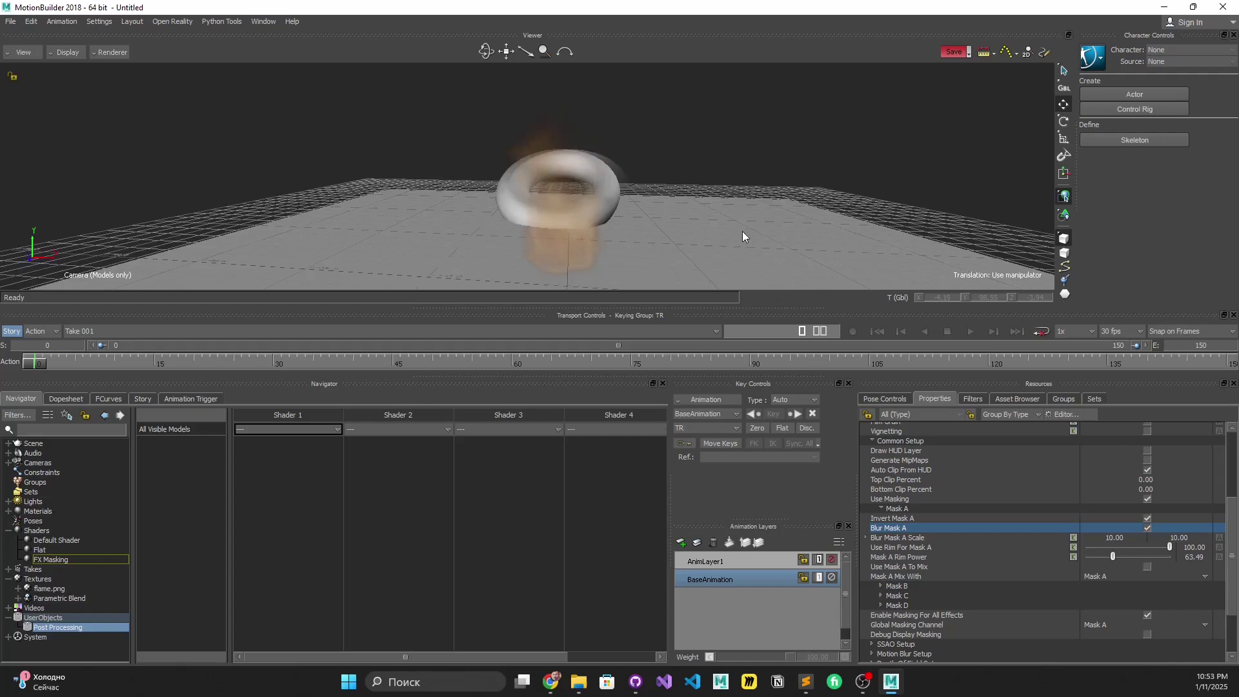
pyautogui.moveTo(682, 223); pyautogui.dragTo(705, 211)
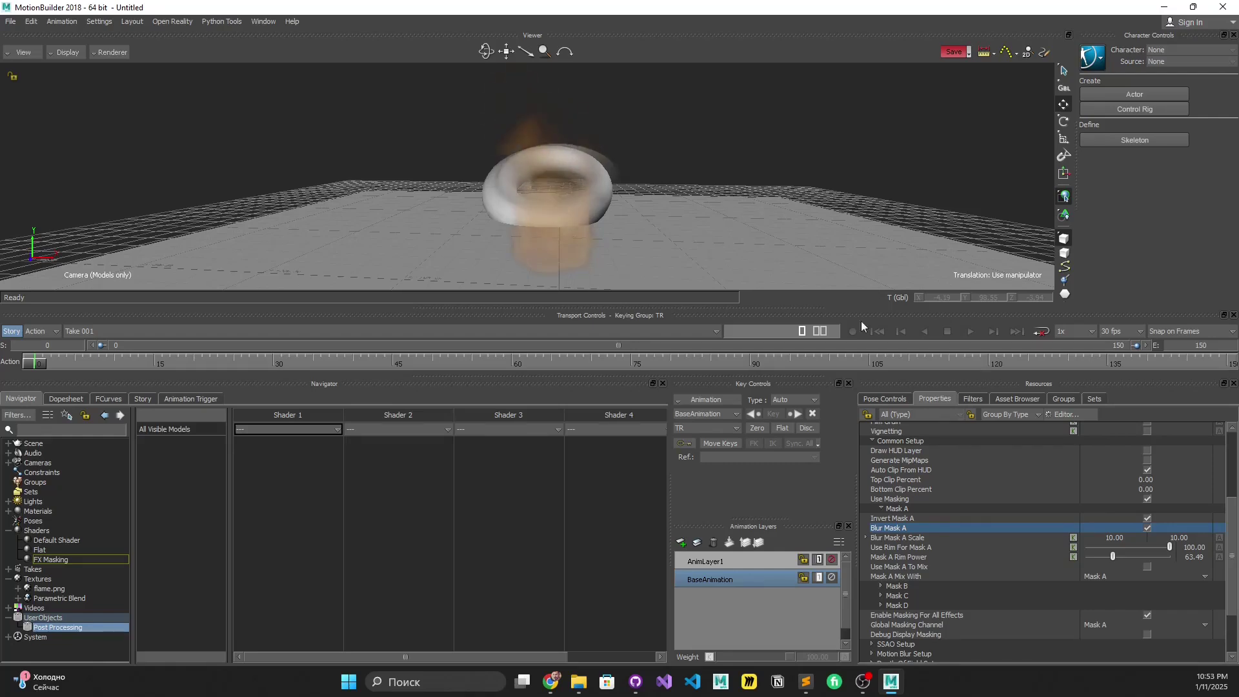
# Step: Examine the masking options in the Post Processing object's Displacement Setup and Motion Blur Setup
pyautogui.scroll(-3, 987, 561)
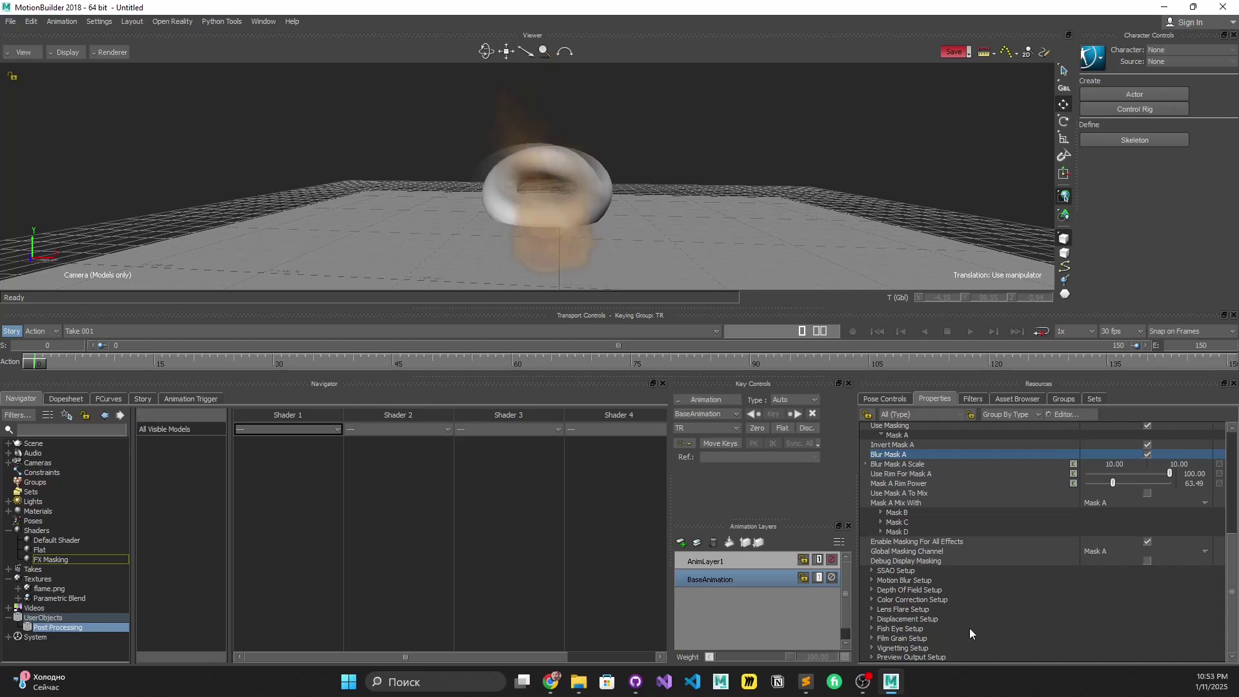
pyautogui.click(871, 619)
pyautogui.scroll(-2, 939, 619)
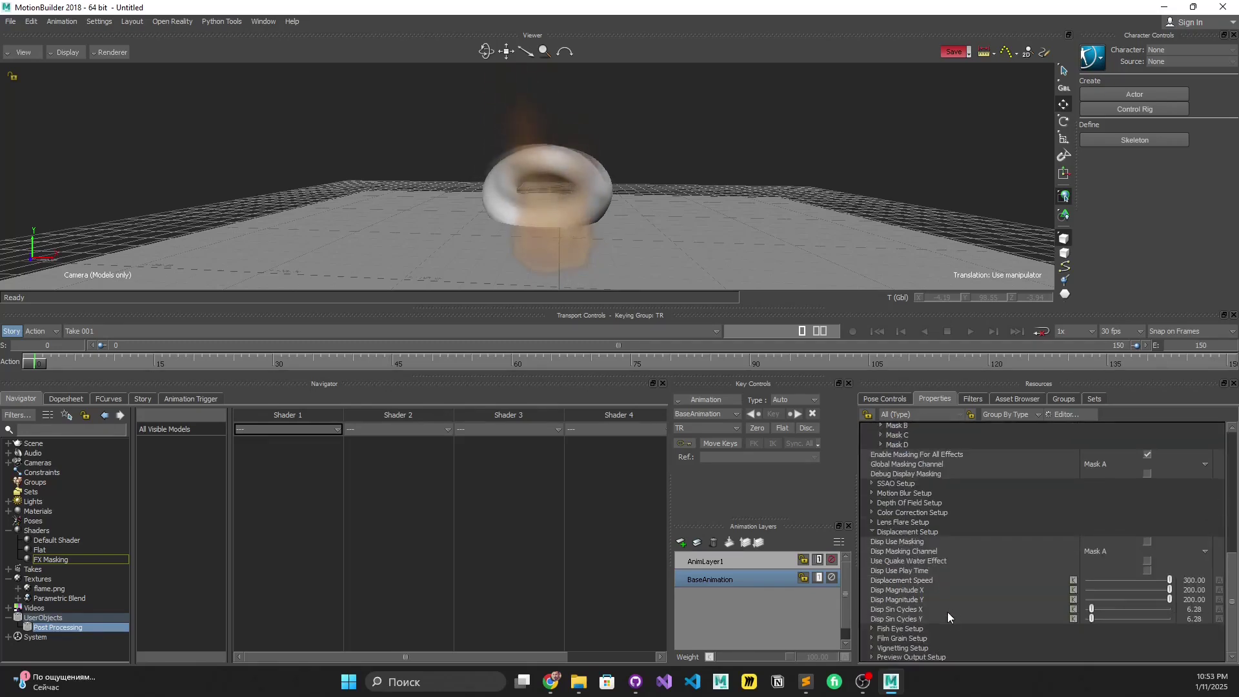
pyautogui.click(907, 544)
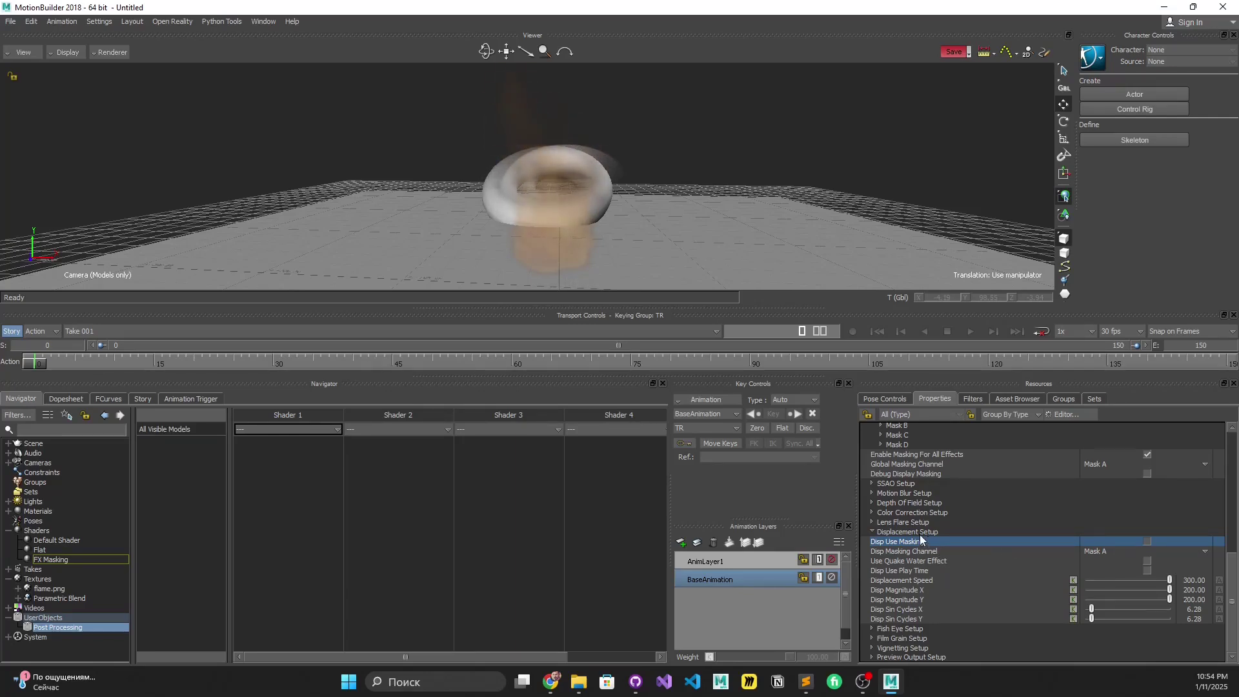
pyautogui.click(871, 494)
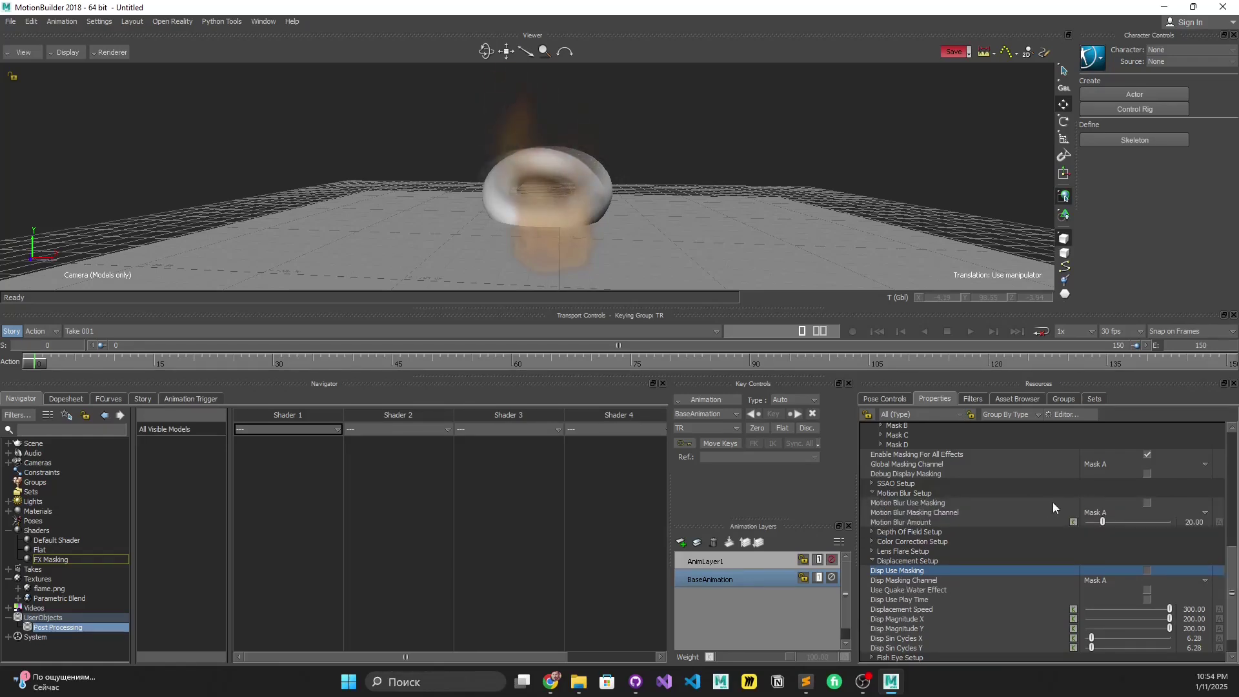
pyautogui.click(872, 493)
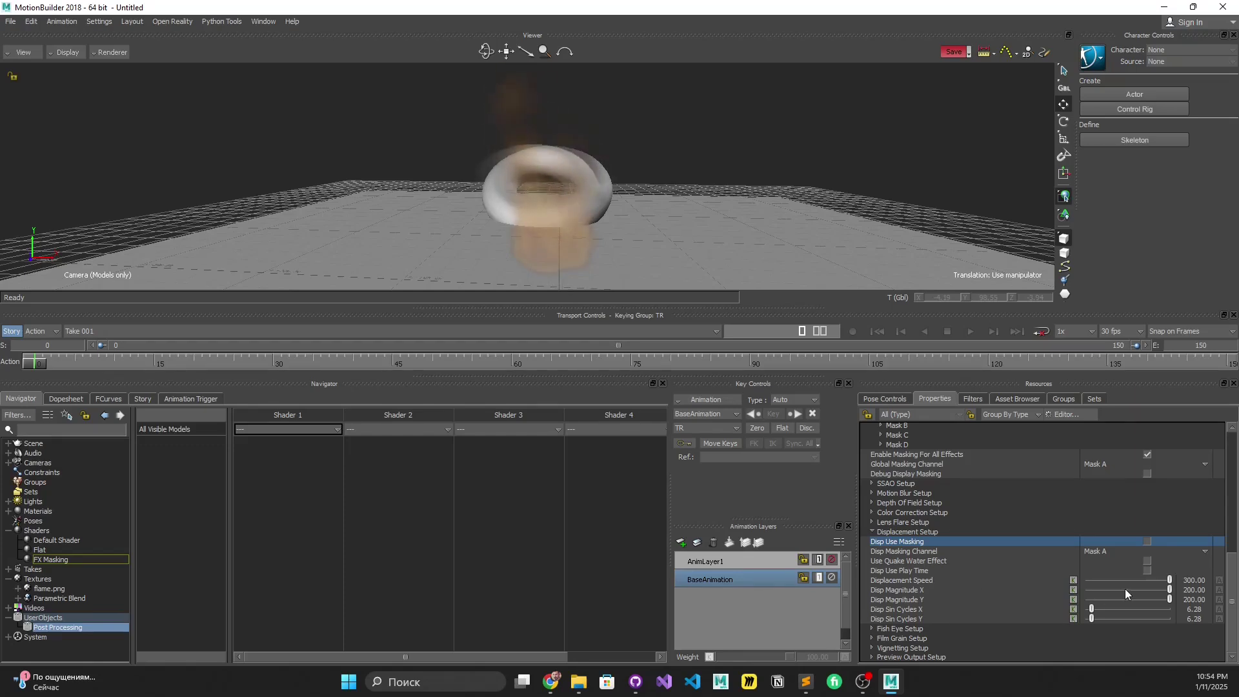
# Step: Set Displacement Speed to 3000 in the Displacement Setup and lower Disp Magnitude X
pyautogui.click(1185, 581)
pyautogui.press('BackSpace')
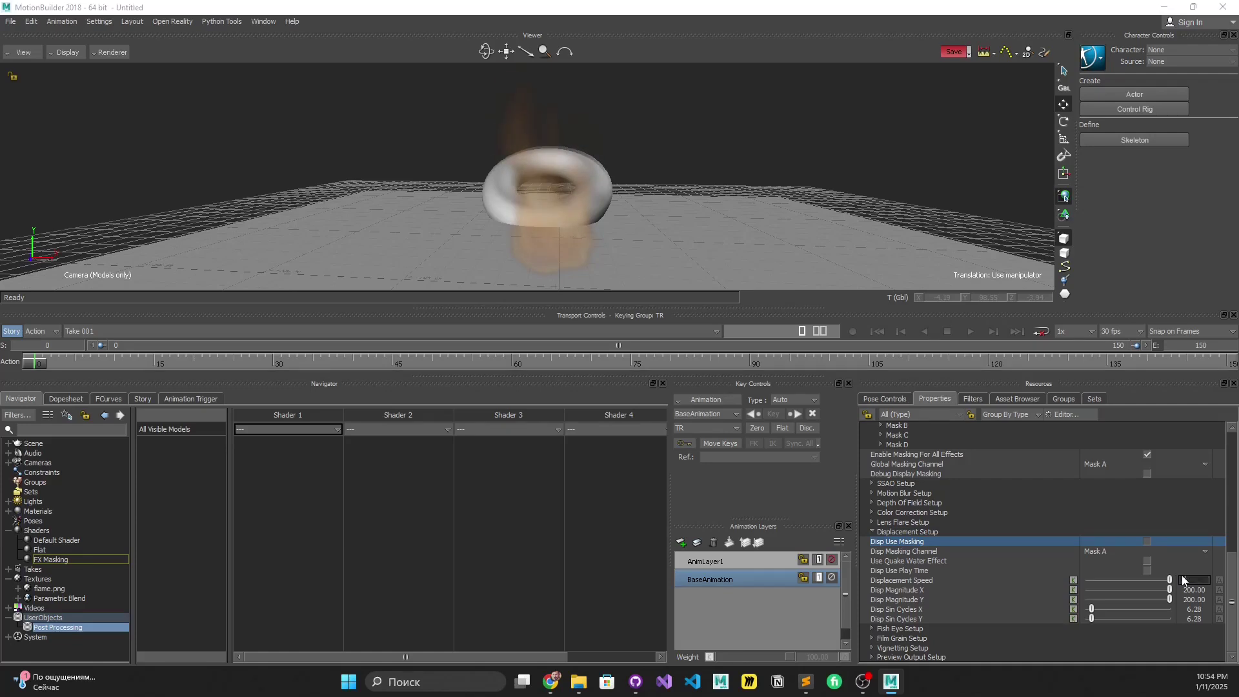
pyautogui.write('3000')
pyautogui.press('Return')
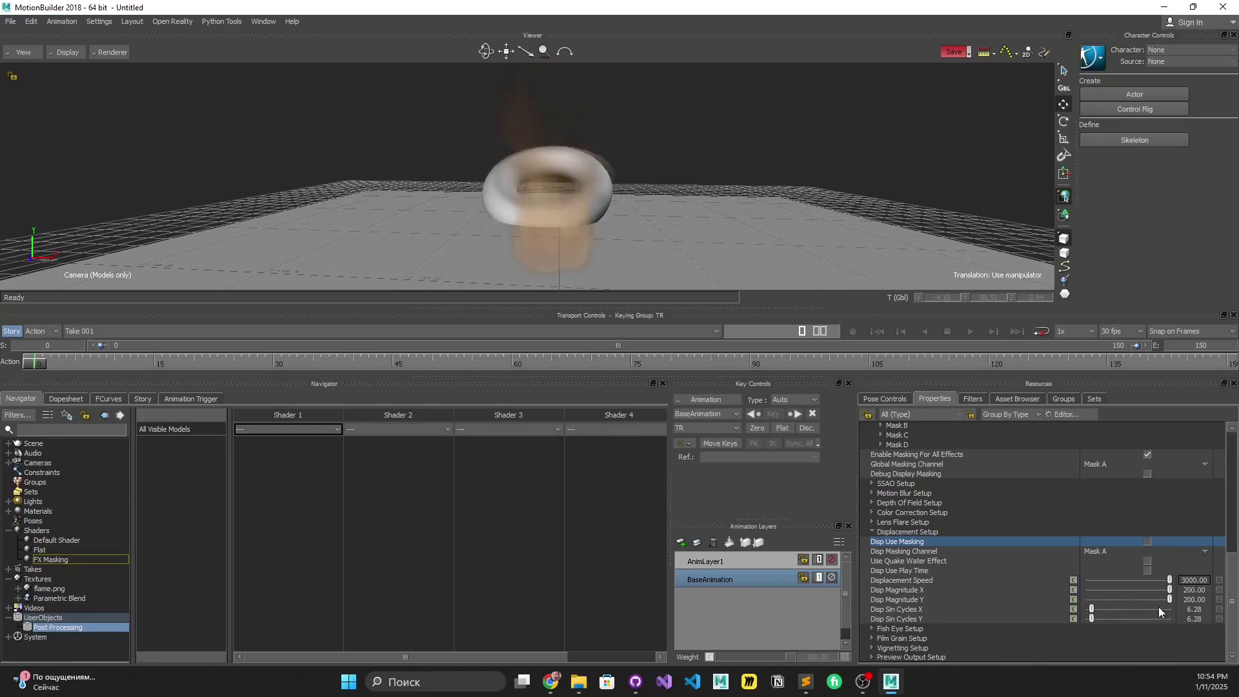
pyautogui.moveTo(1169, 589); pyautogui.dragTo(1136, 599)
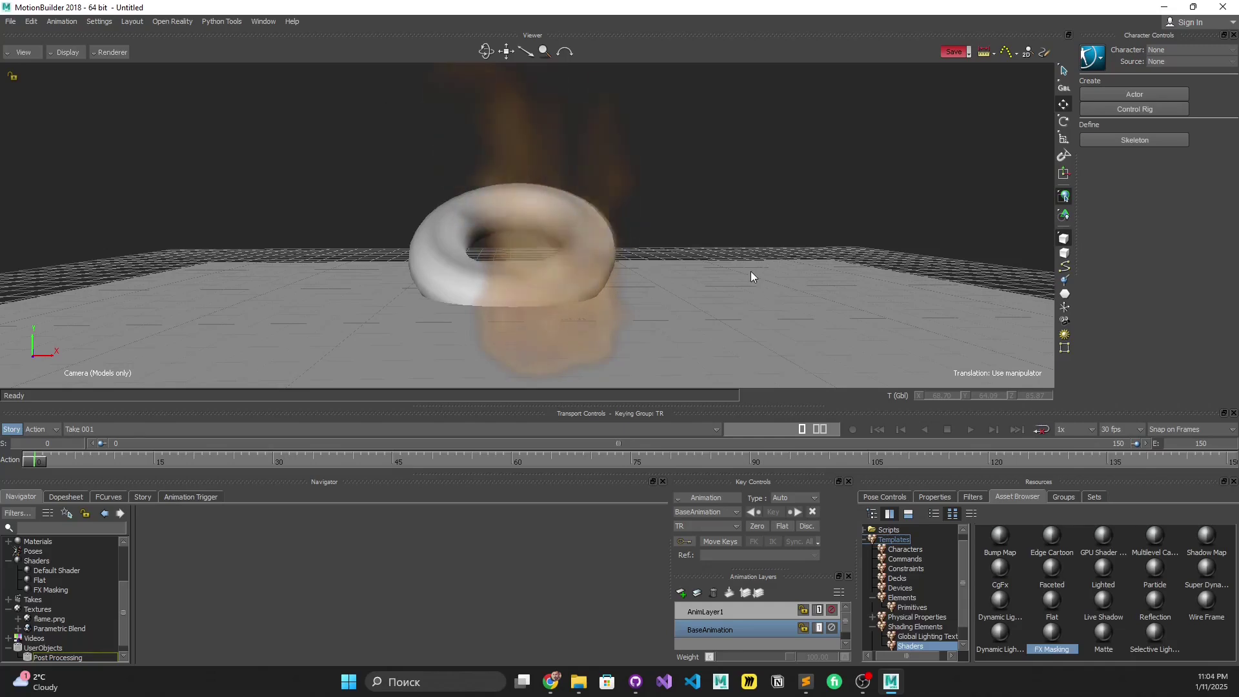
# Step: Add a polySphere primitive to the scene and scale it uniformly to about 7.23
pyautogui.scroll(-1, 946, 605)
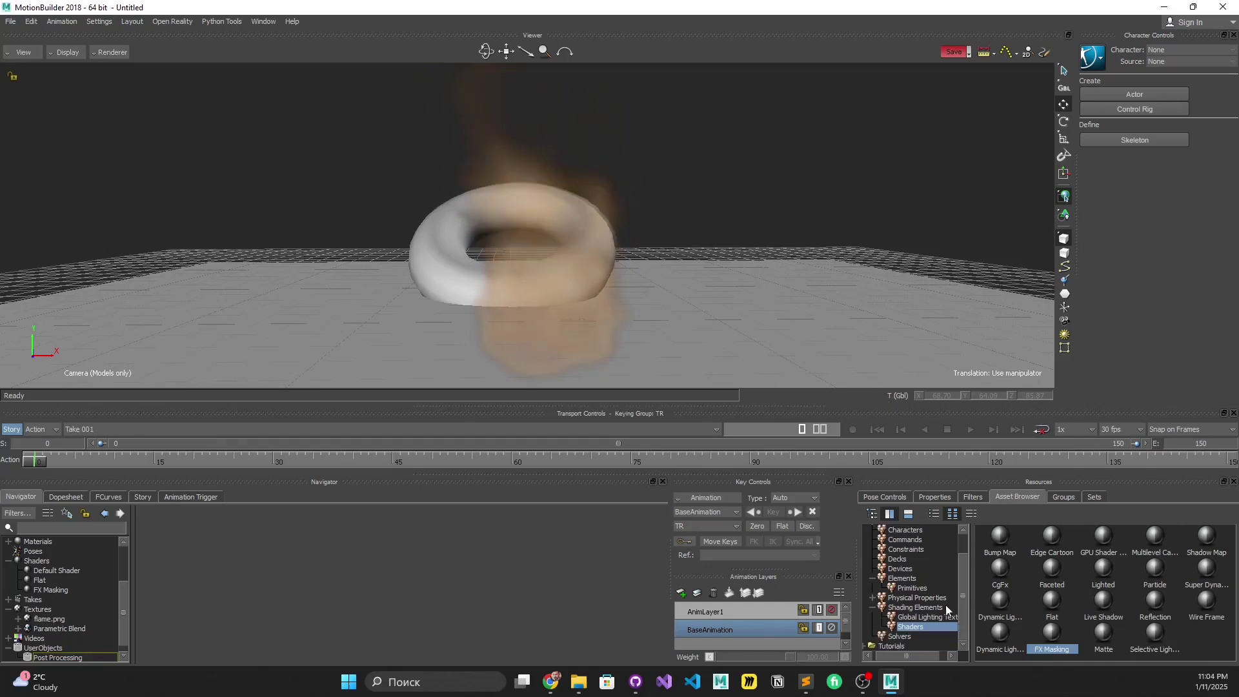
pyautogui.click(915, 589)
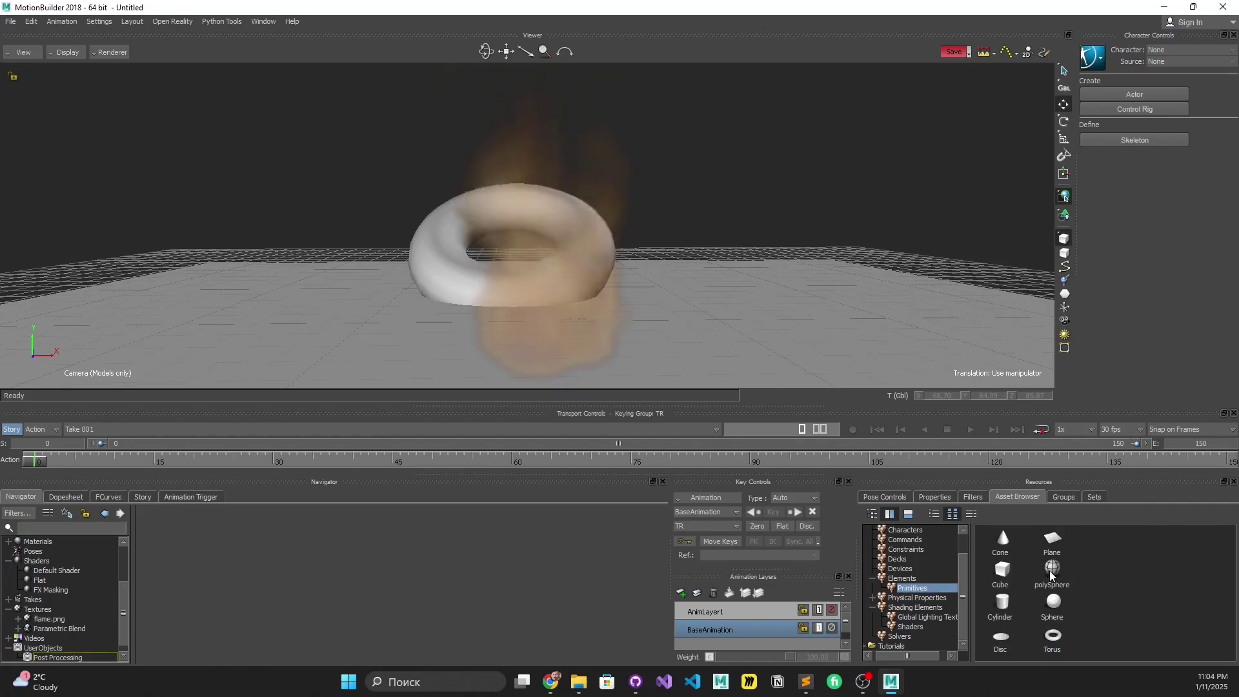
pyautogui.moveTo(1052, 568); pyautogui.dragTo(714, 339)
pyautogui.scroll(-2, 646, 329)
pyautogui.press('s')
pyautogui.moveTo(553, 342); pyautogui.dragTo(671, 316)
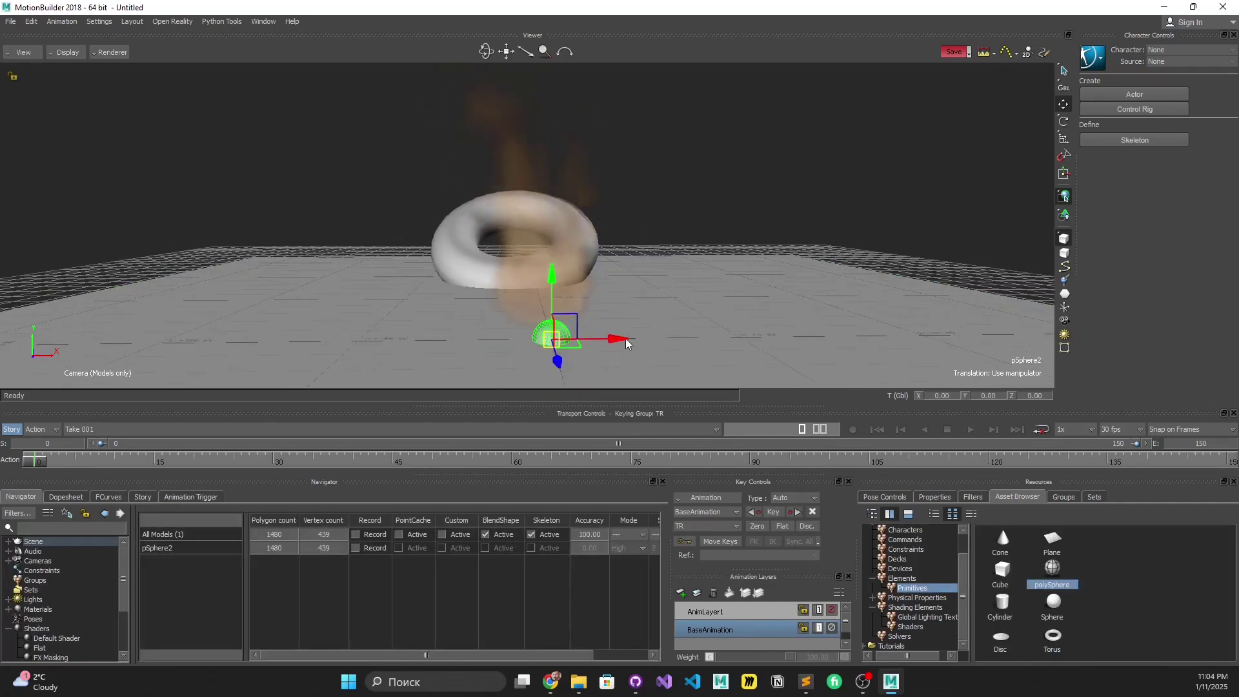
pyautogui.scroll(5, 742, 310)
pyautogui.keyDown('ctrl'); pyautogui.keyDown('shift'); pyautogui.moveTo(811, 307); pyautogui.dragTo(683, 300); pyautogui.keyUp('shift'); pyautogui.keyUp('ctrl')
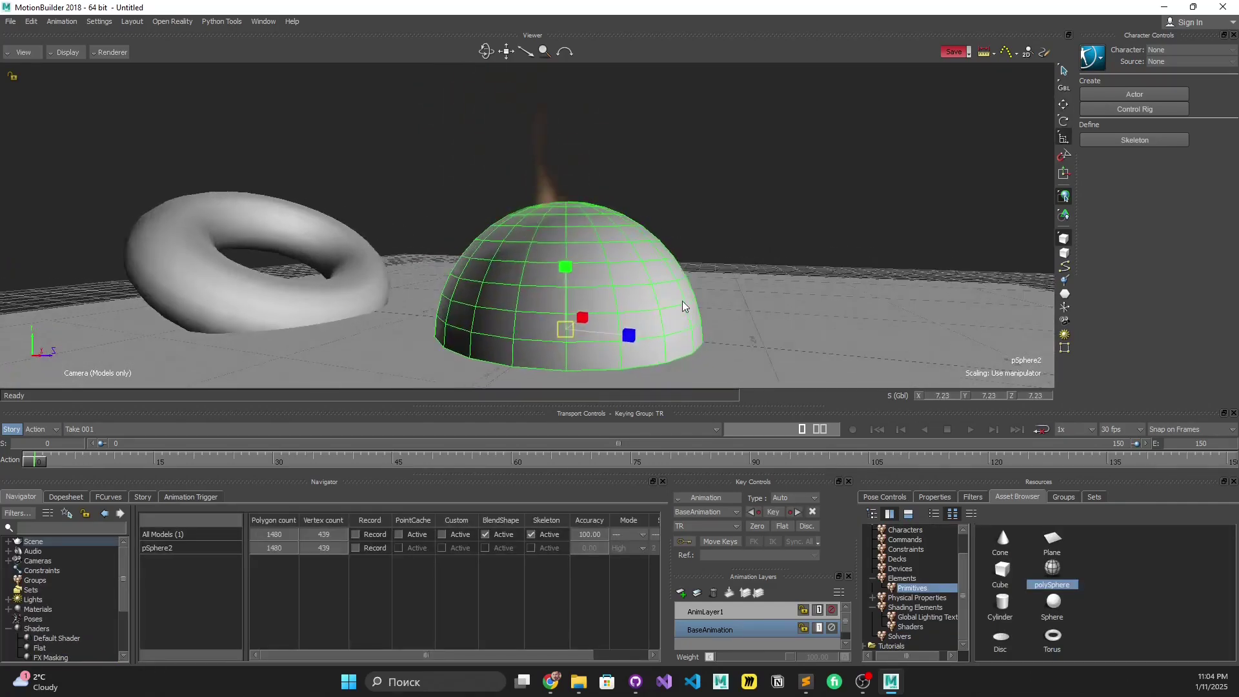
# Step: Raise the sphere and bring it in front of the flame, to about Y 53.92 and Z 96.82
pyautogui.press('t')
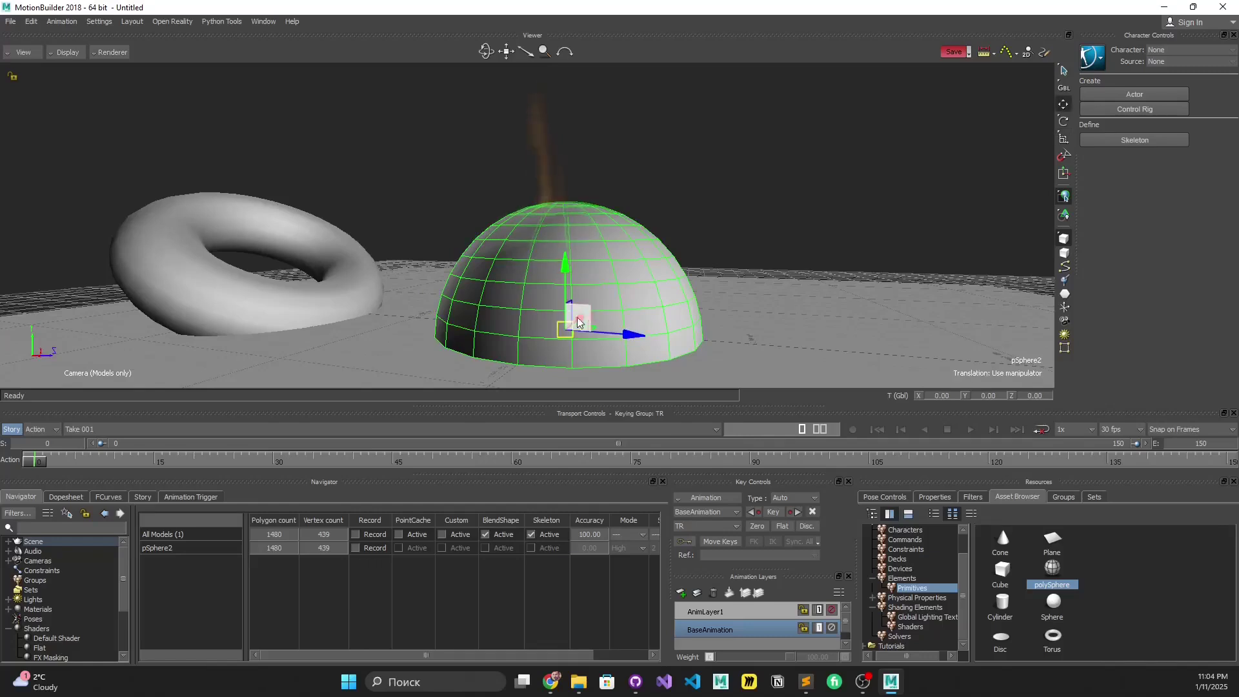
pyautogui.scroll(2, 590, 336)
pyautogui.moveTo(599, 321); pyautogui.dragTo(779, 238)
pyautogui.scroll(3, 738, 266)
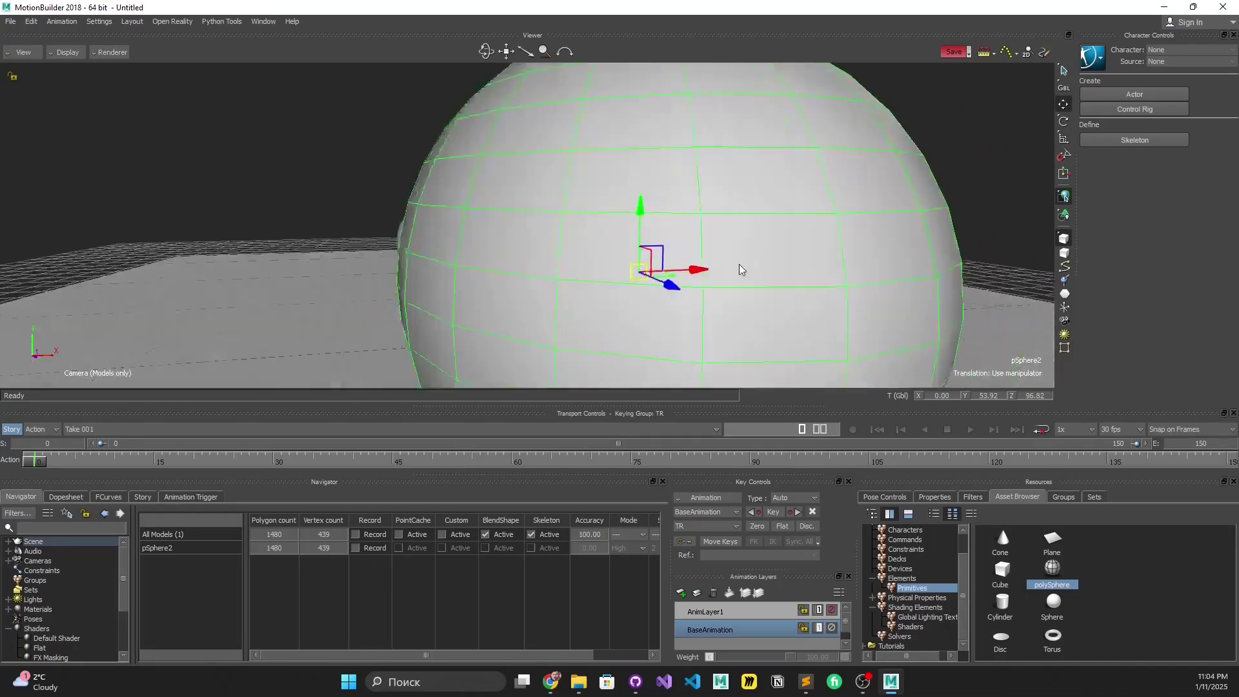
pyautogui.scroll(-3, 710, 271)
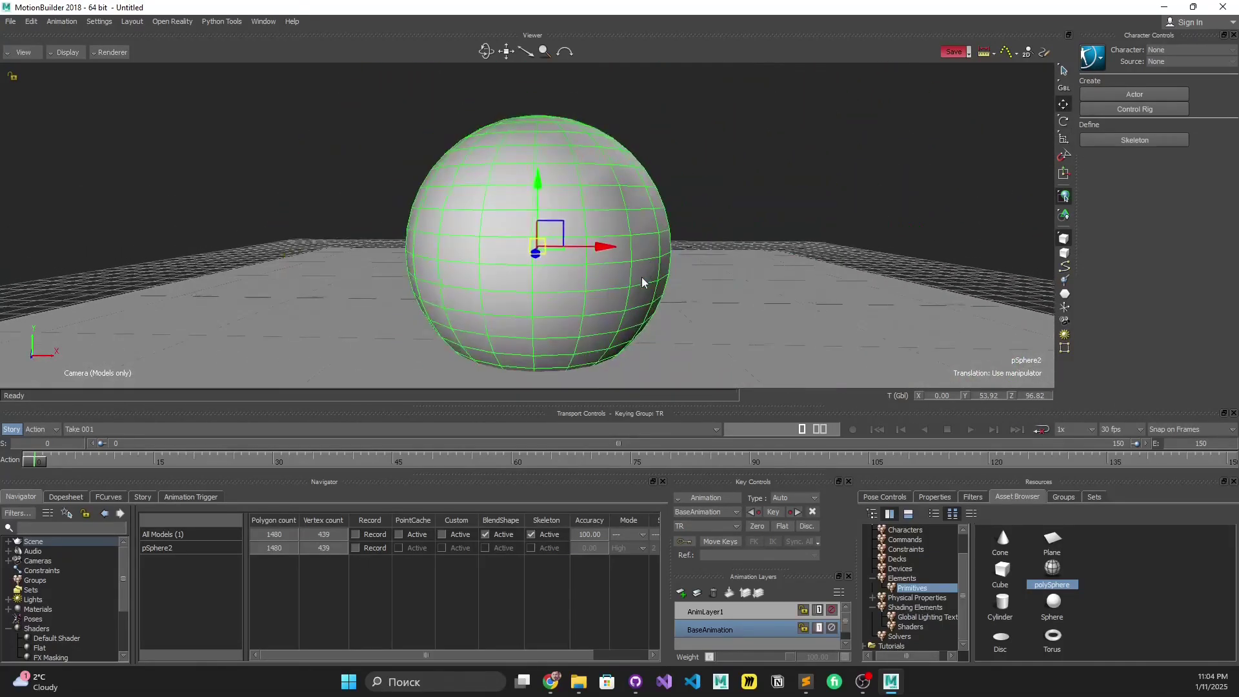
pyautogui.scroll(4, 642, 281)
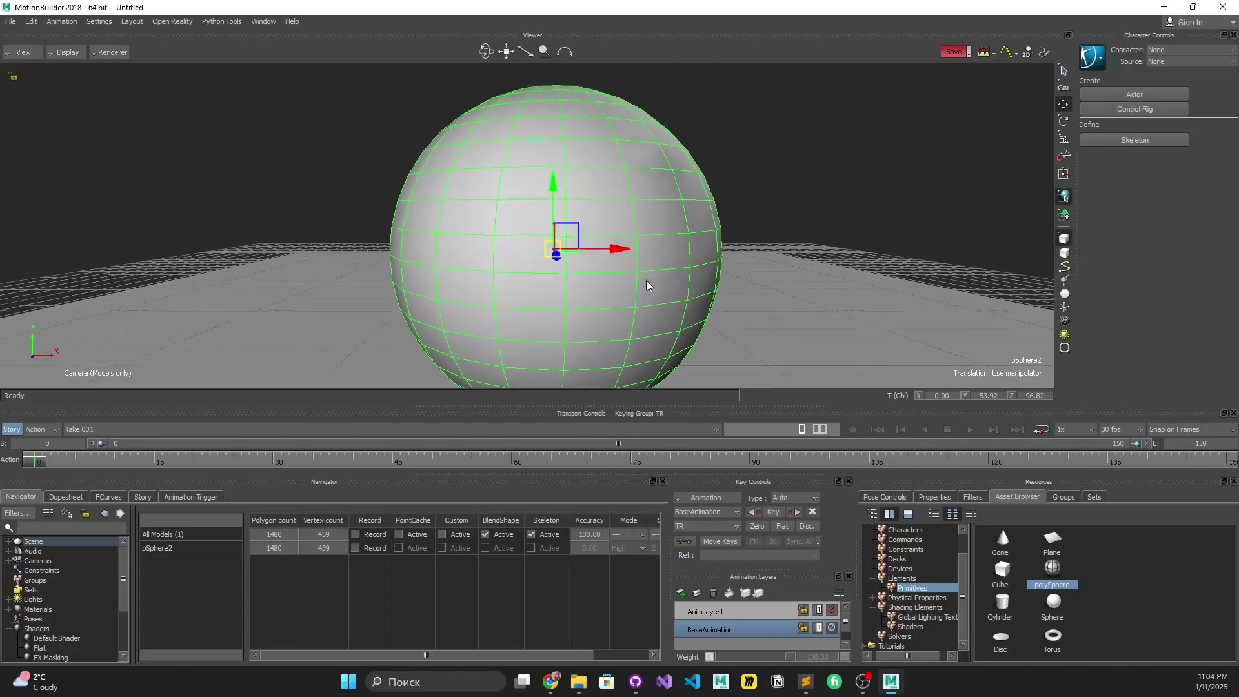
pyautogui.scroll(2, 642, 294)
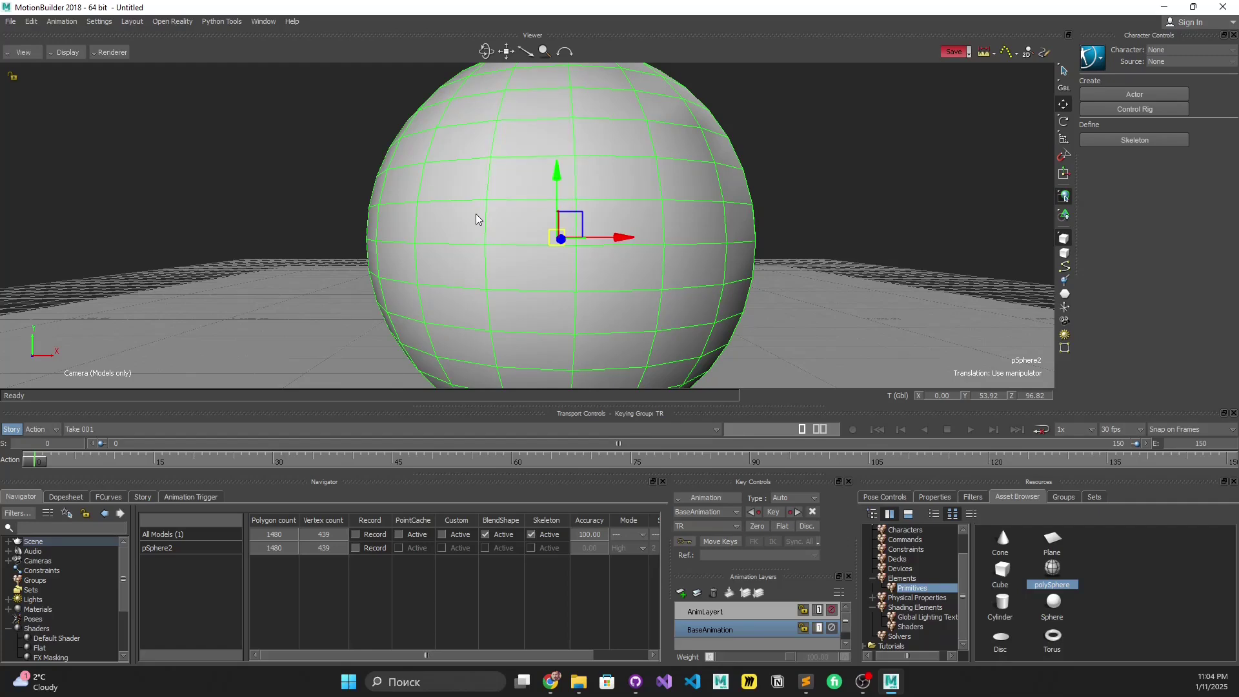
pyautogui.scroll(-2, 677, 290)
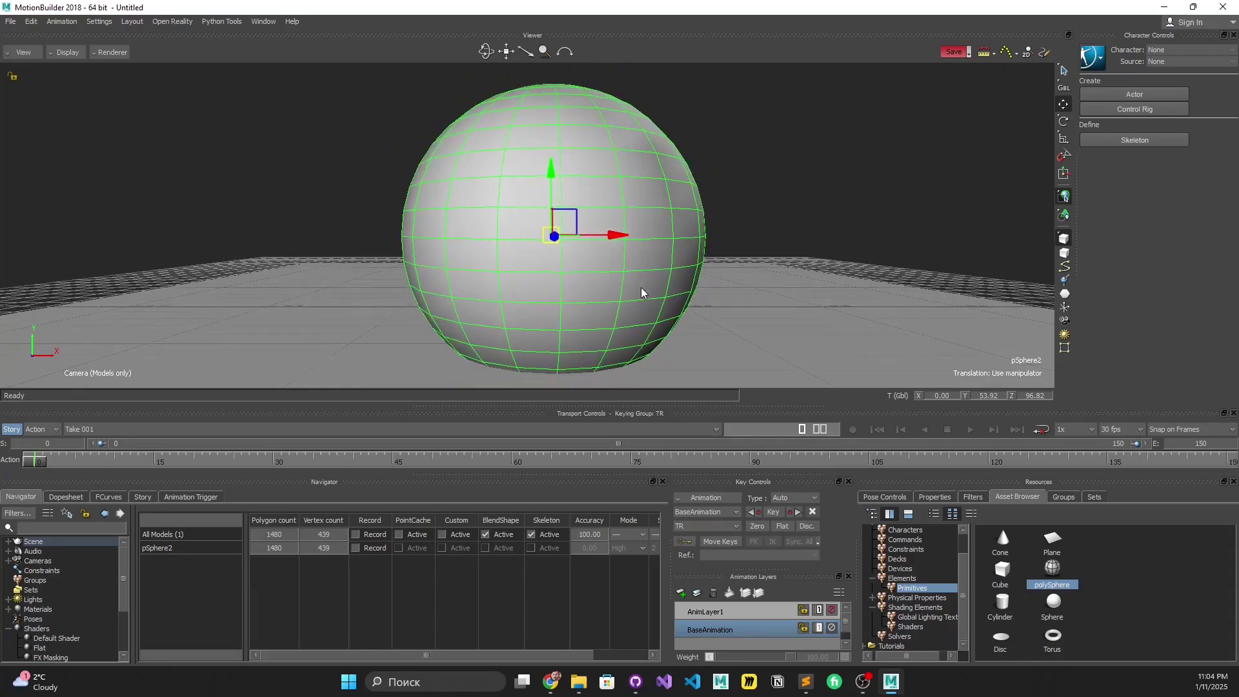
pyautogui.keyDown('ctrl'); pyautogui.keyDown('shift'); pyautogui.moveTo(641, 292); pyautogui.dragTo(648, 294); pyautogui.keyUp('shift'); pyautogui.keyUp('ctrl')
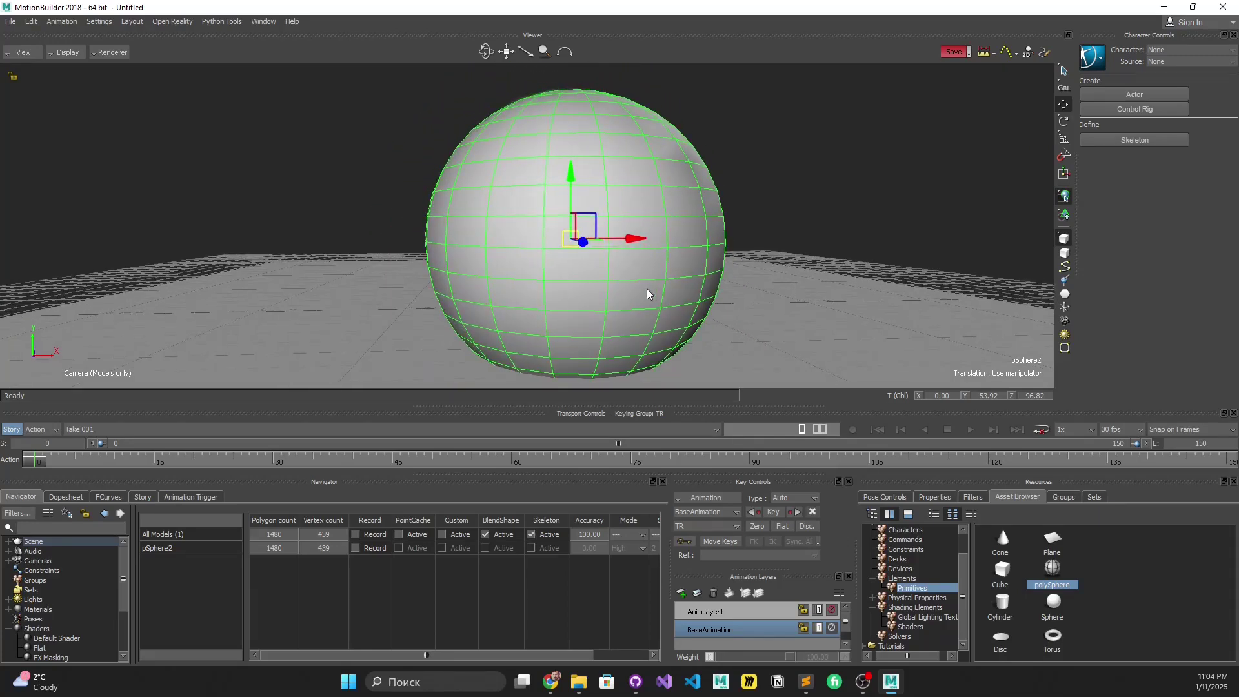
# Step: Move the sphere sideways so it clears the flame and torus, to about X 95.78 and Y 53.28
pyautogui.moveTo(576, 225)
pyautogui.mouseDown()
pyautogui.moveTo(264, 208)
pyautogui.moveTo(534, 259)
pyautogui.moveTo(766, 204)
pyautogui.moveTo(661, 247)
pyautogui.moveTo(320, 227)
pyautogui.moveTo(498, 246)
pyautogui.moveTo(582, 208)
pyautogui.moveTo(564, 210)
pyautogui.mouseUp()
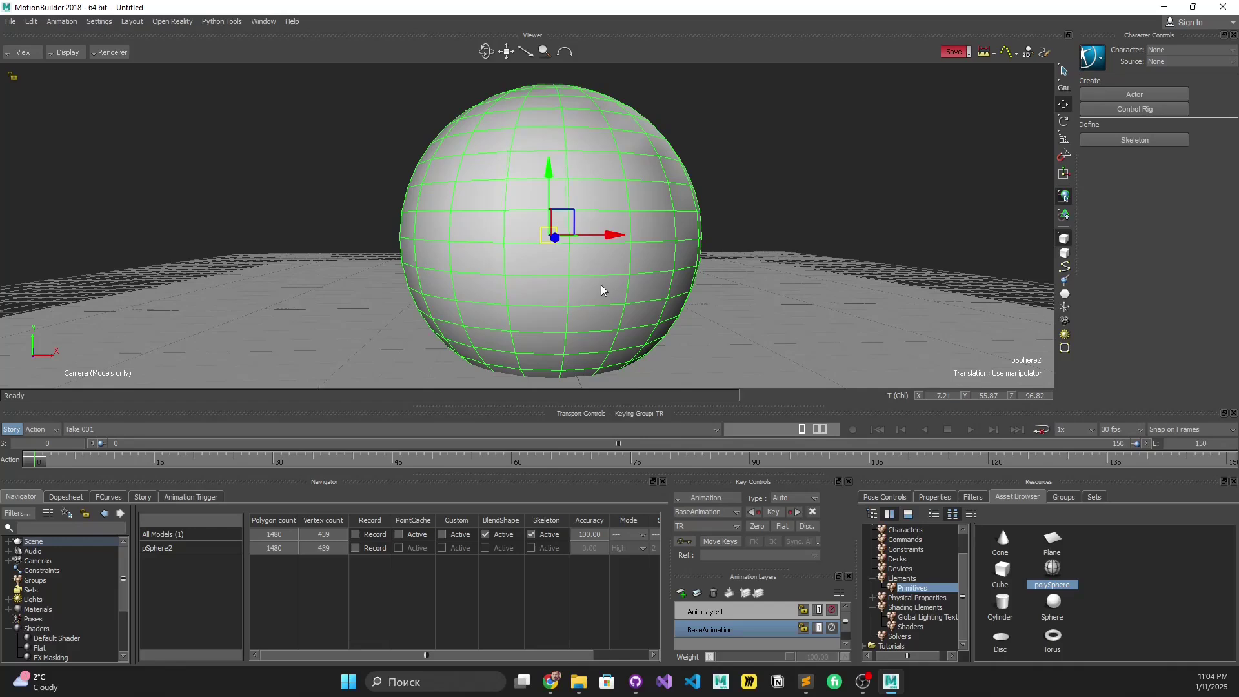
pyautogui.keyDown('alt'); pyautogui.moveTo(601, 284); pyautogui.dragTo(605, 285); pyautogui.keyUp('alt')
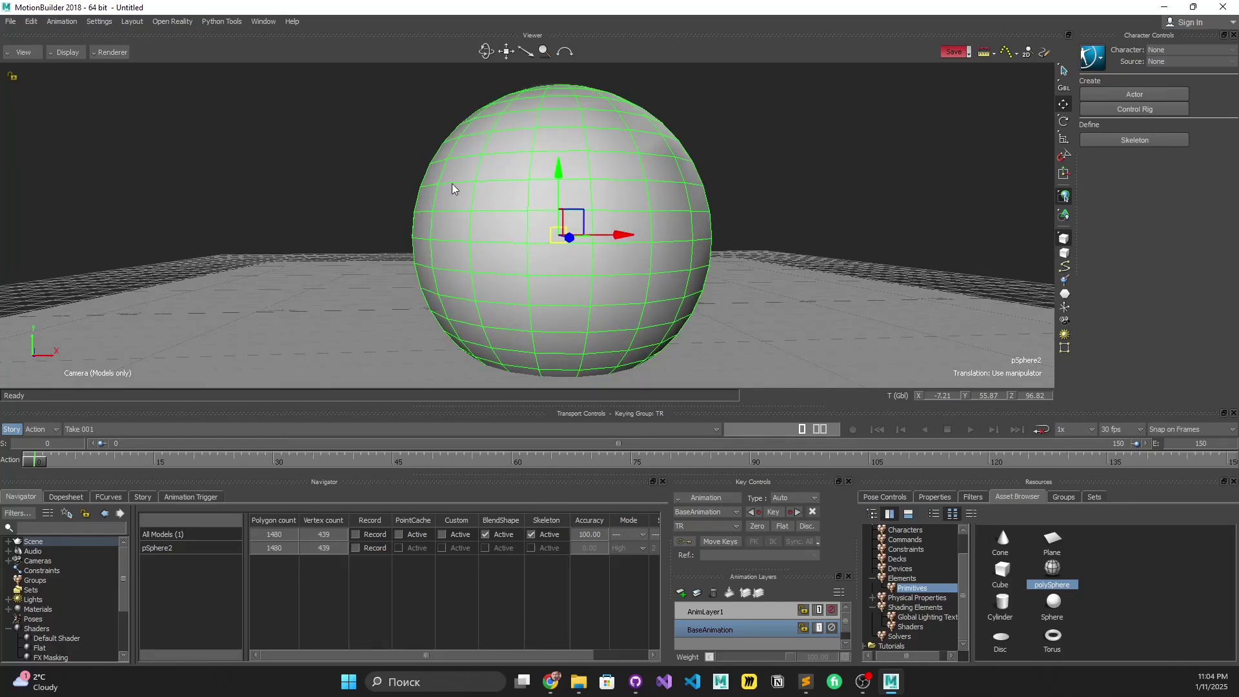
pyautogui.keyDown('alt'); pyautogui.moveTo(464, 189); pyautogui.dragTo(514, 235); pyautogui.keyUp('alt')
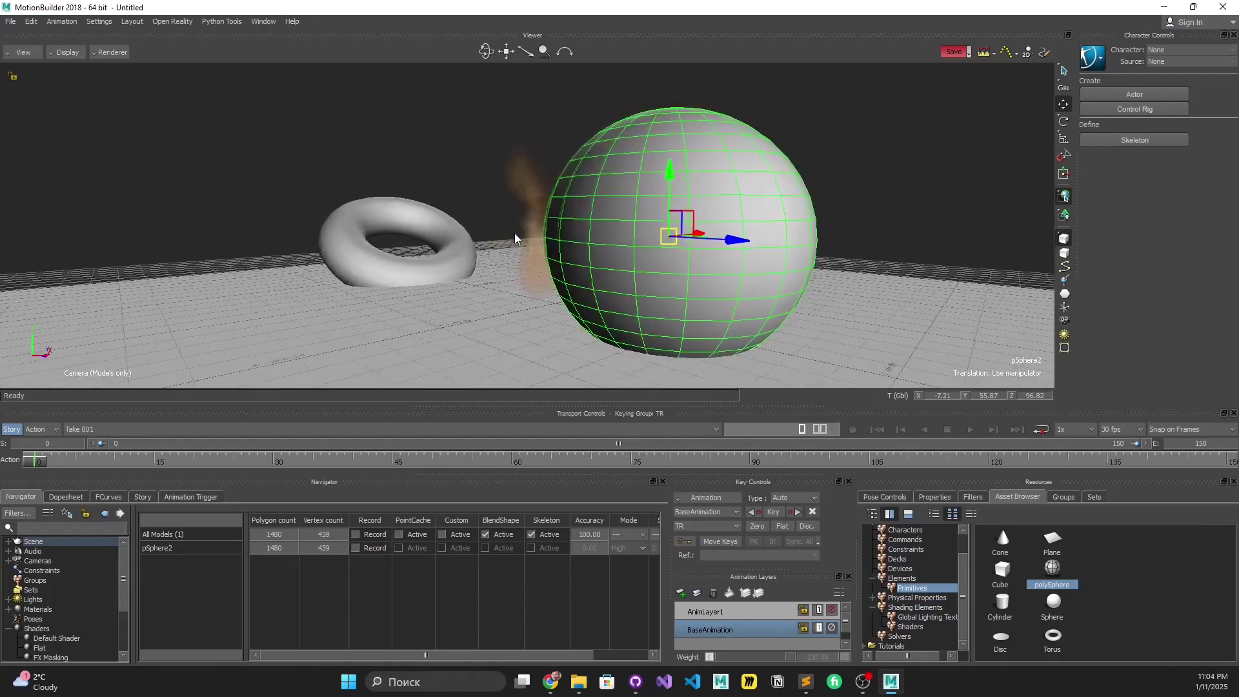
pyautogui.keyDown('alt'); pyautogui.moveTo(700, 277); pyautogui.dragTo(613, 271); pyautogui.keyUp('alt')
pyautogui.moveTo(578, 226); pyautogui.dragTo(765, 218)
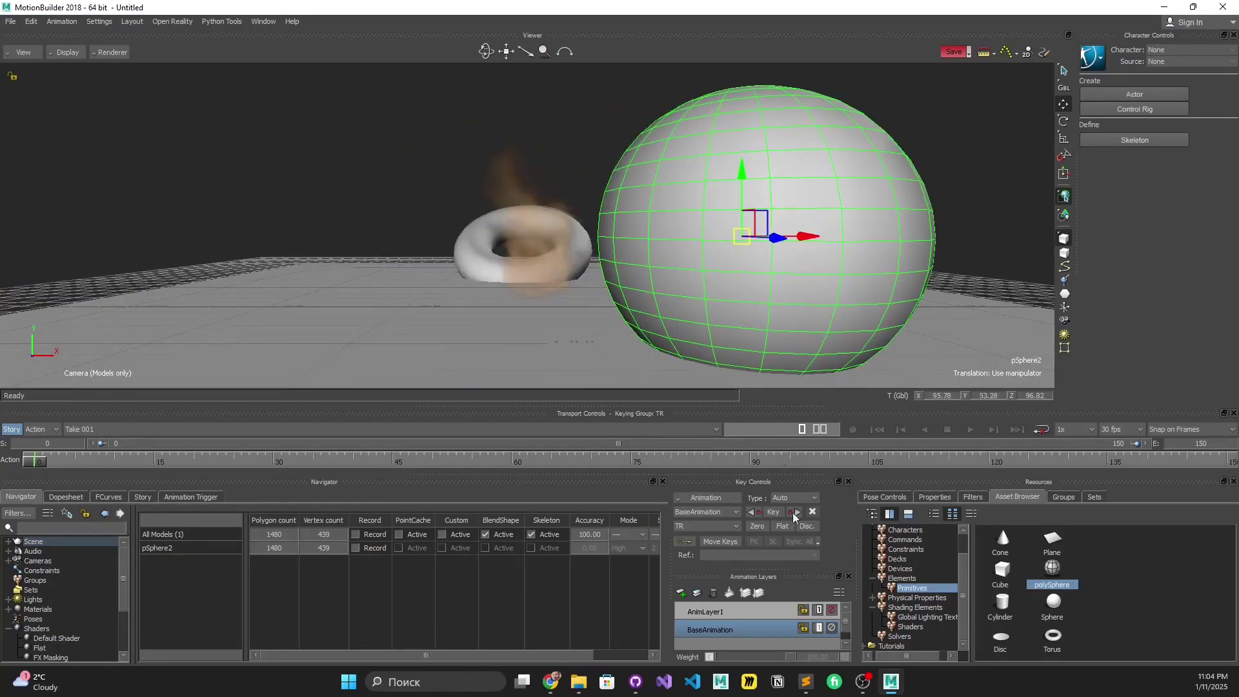
# Step: Append a new FX Masking shader to the sphere
pyautogui.click(921, 625)
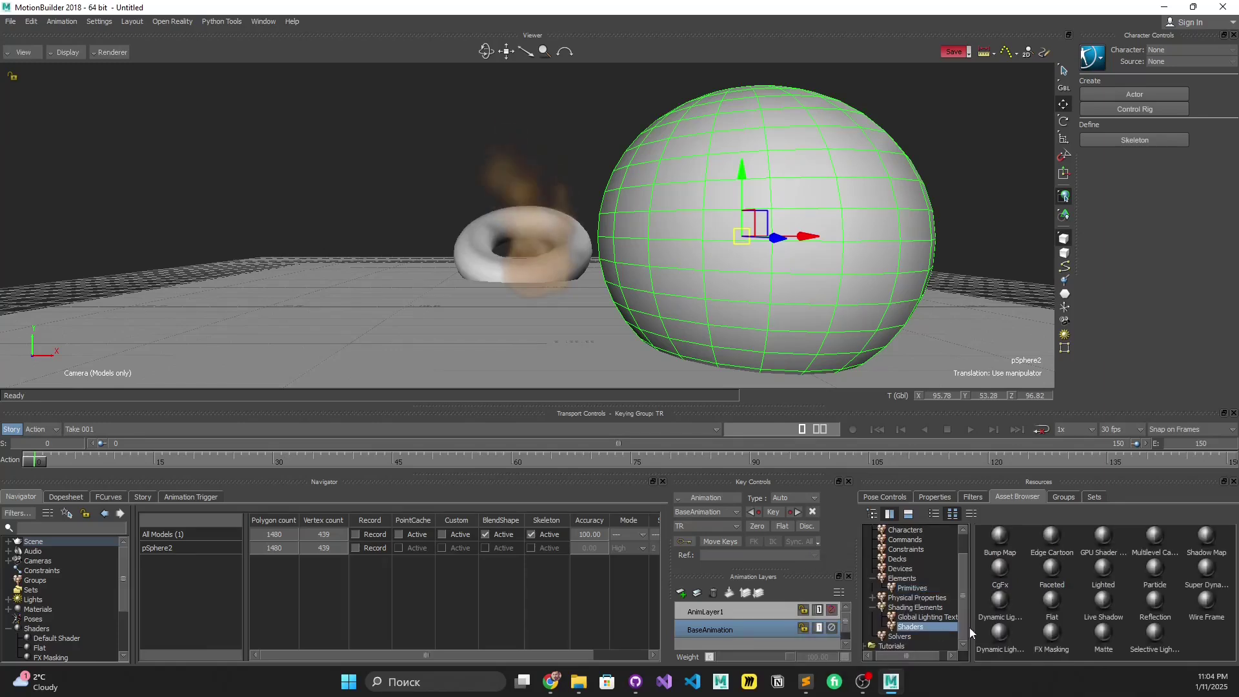
pyautogui.moveTo(1052, 634); pyautogui.dragTo(819, 171)
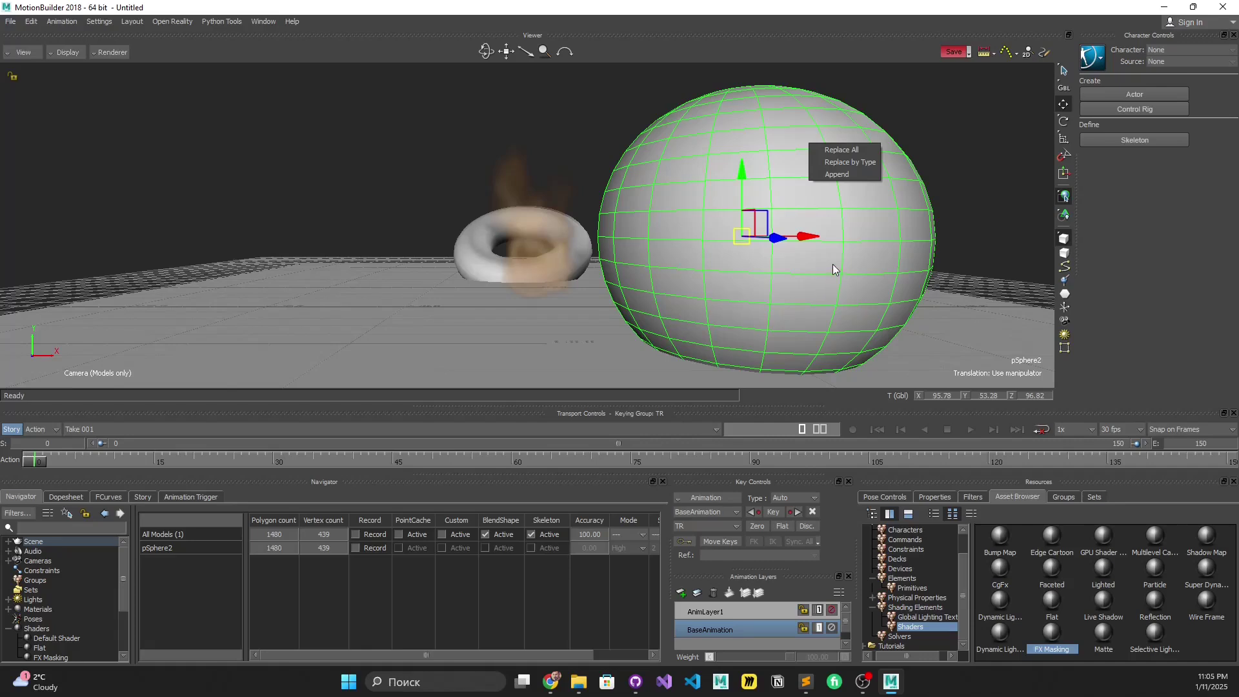
pyautogui.click(827, 176)
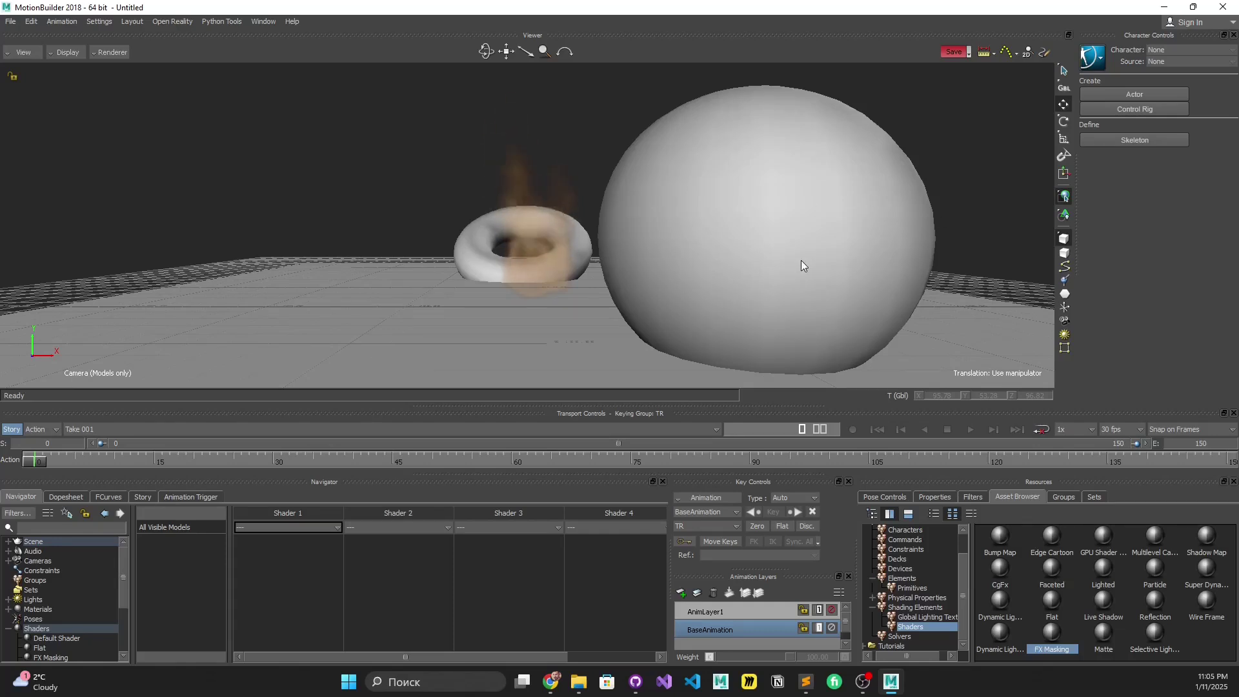
# Step: Enable Mask B in the properties of the FX Masking 1 shader
pyautogui.scroll(-1, 58, 600)
pyautogui.click(57, 629)
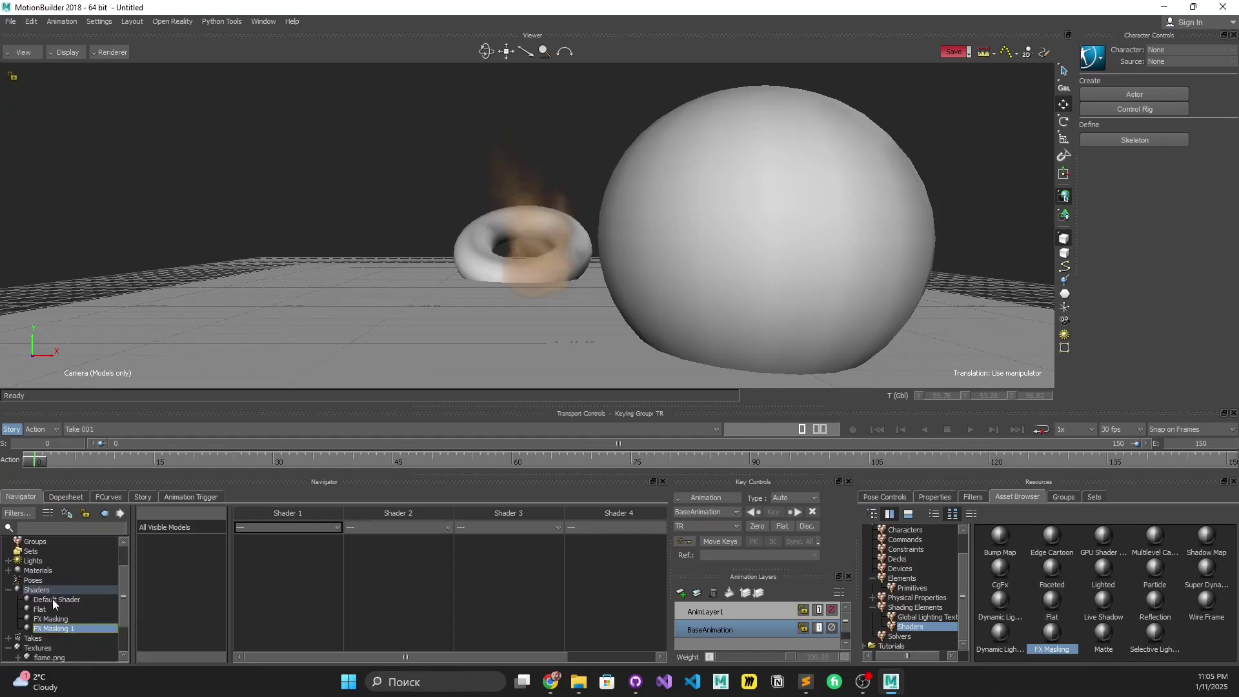
pyautogui.click(929, 495)
pyautogui.click(891, 565)
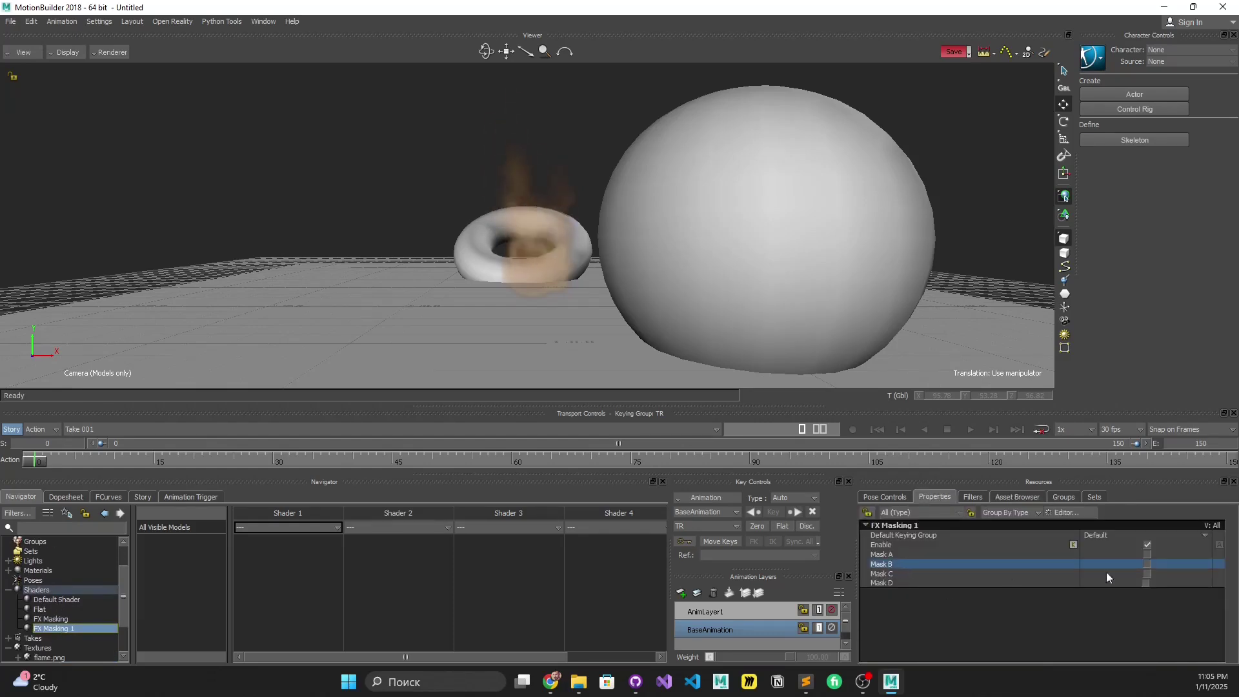
pyautogui.click(1147, 564)
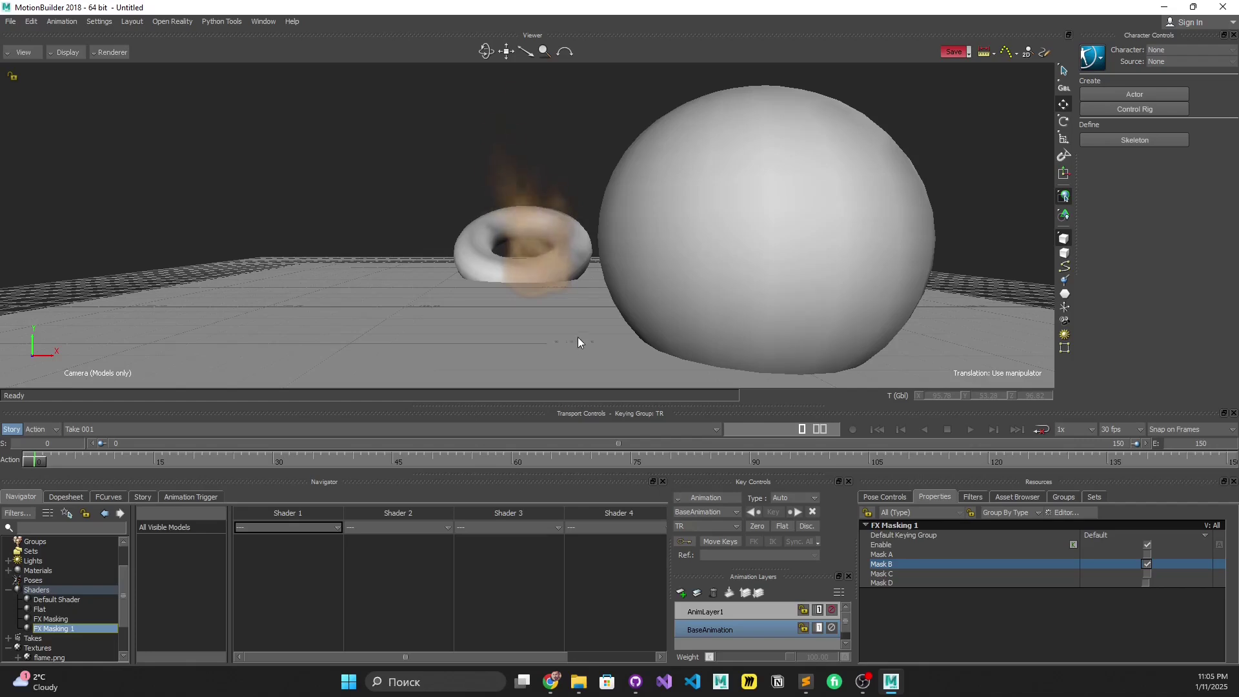
# Step: Turn on Debug Display Masking for the Post Processing object and set its Global Masking Channel to Mask B
pyautogui.scroll(-2, 52, 607)
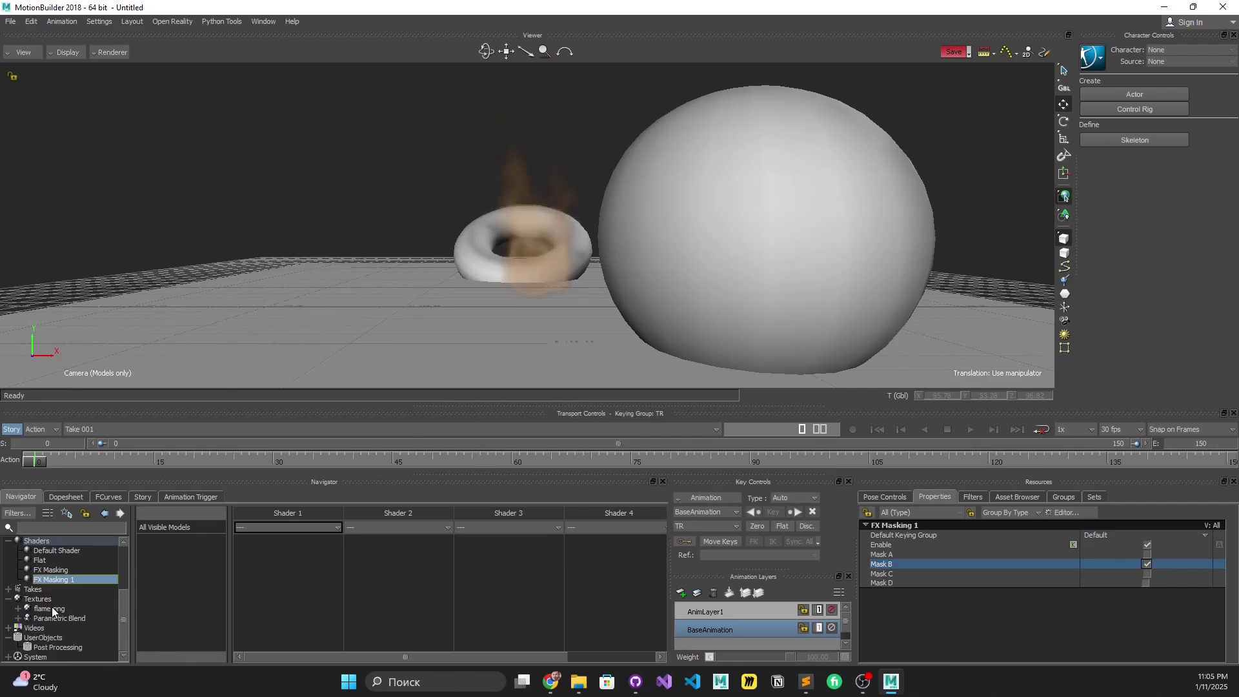
pyautogui.click(64, 647)
pyautogui.scroll(-8, 1033, 603)
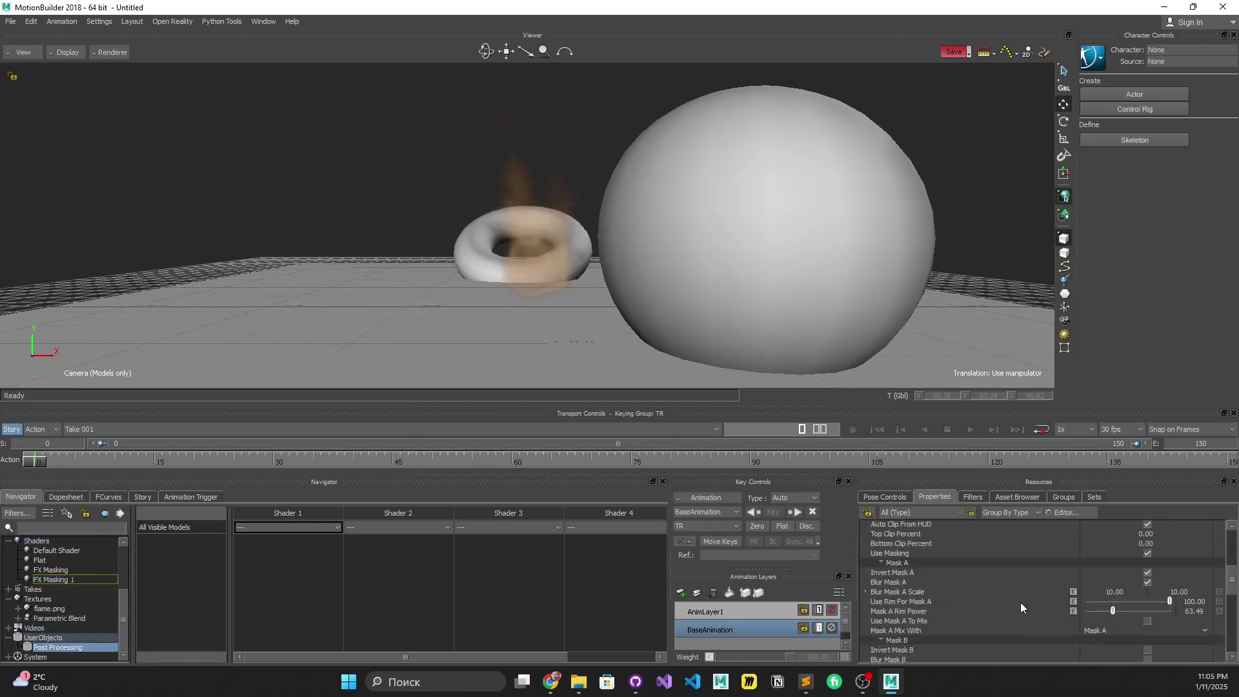
pyautogui.scroll(-6, 1021, 593)
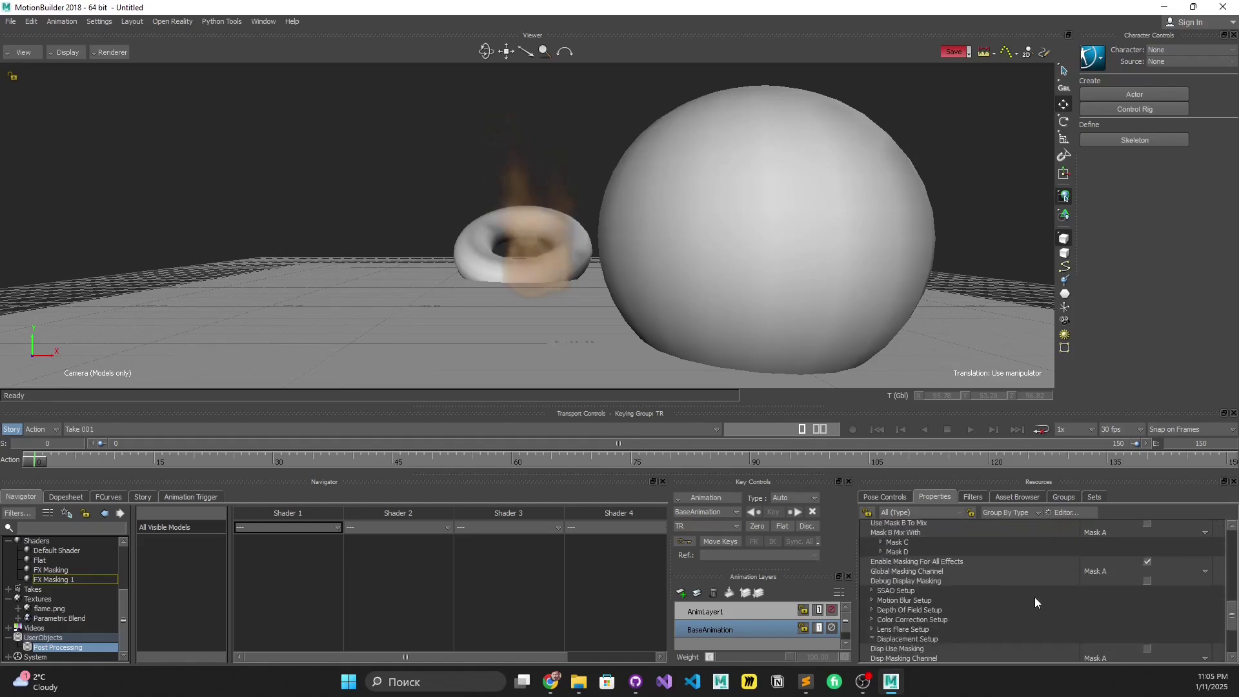
pyautogui.click(1147, 580)
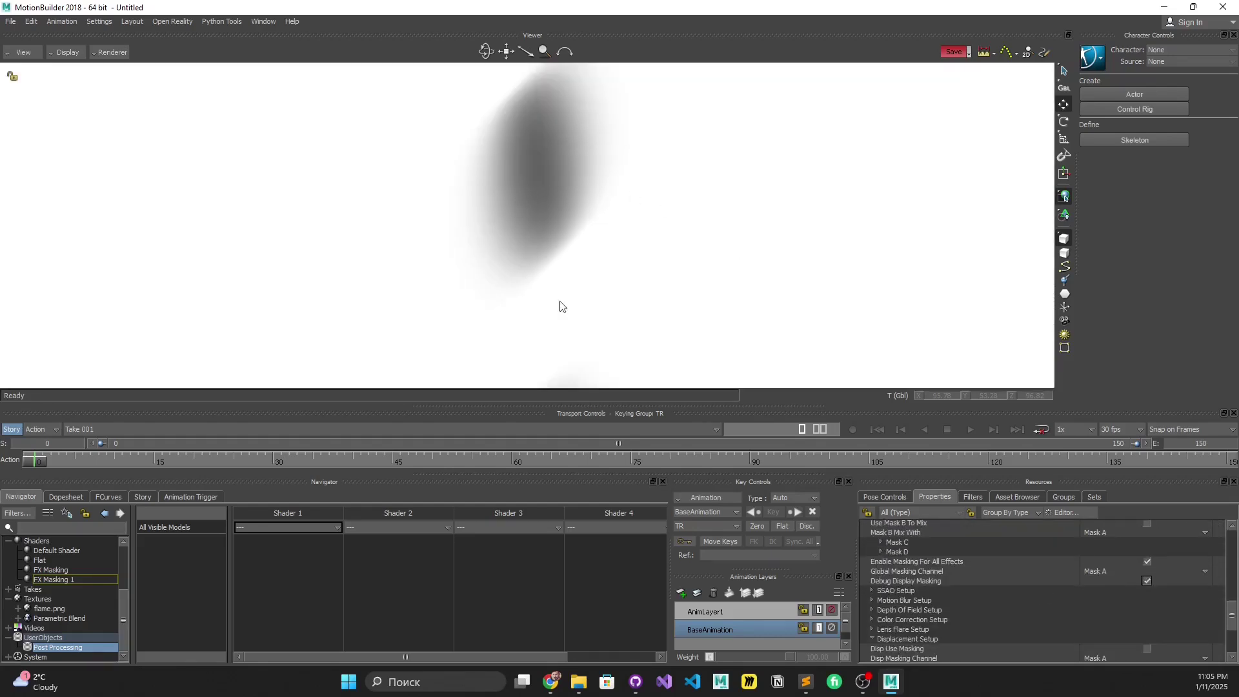
pyautogui.click(1113, 571)
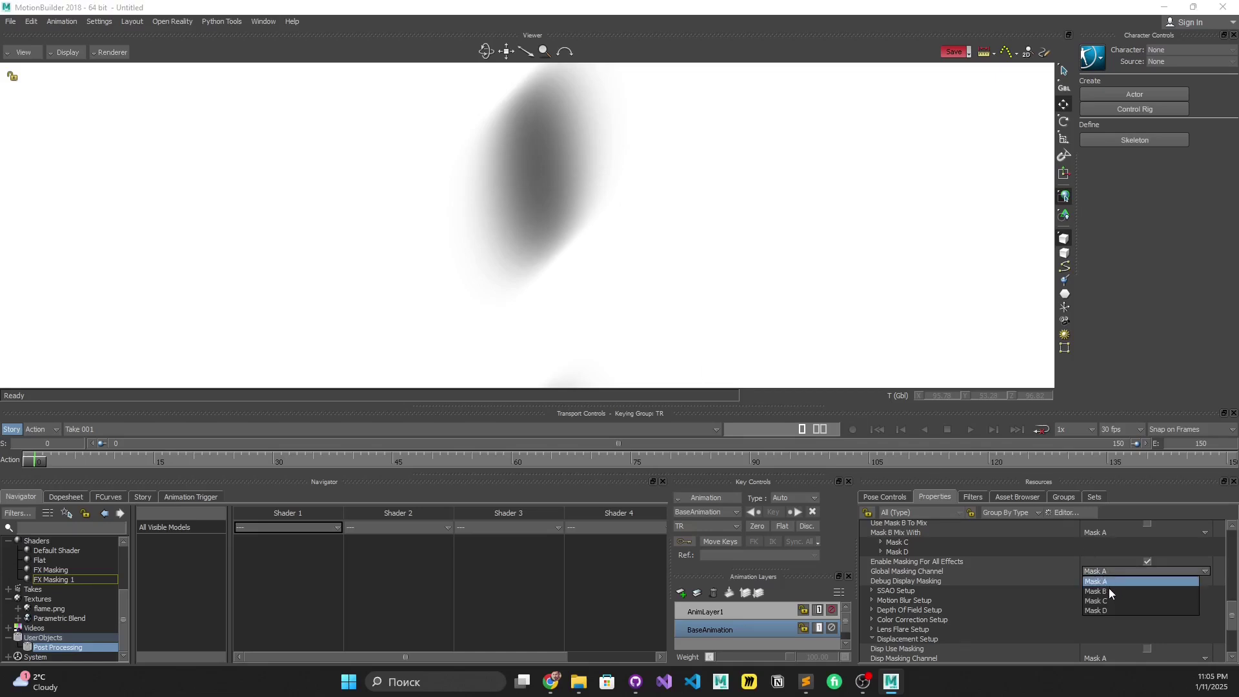
pyautogui.click(1108, 591)
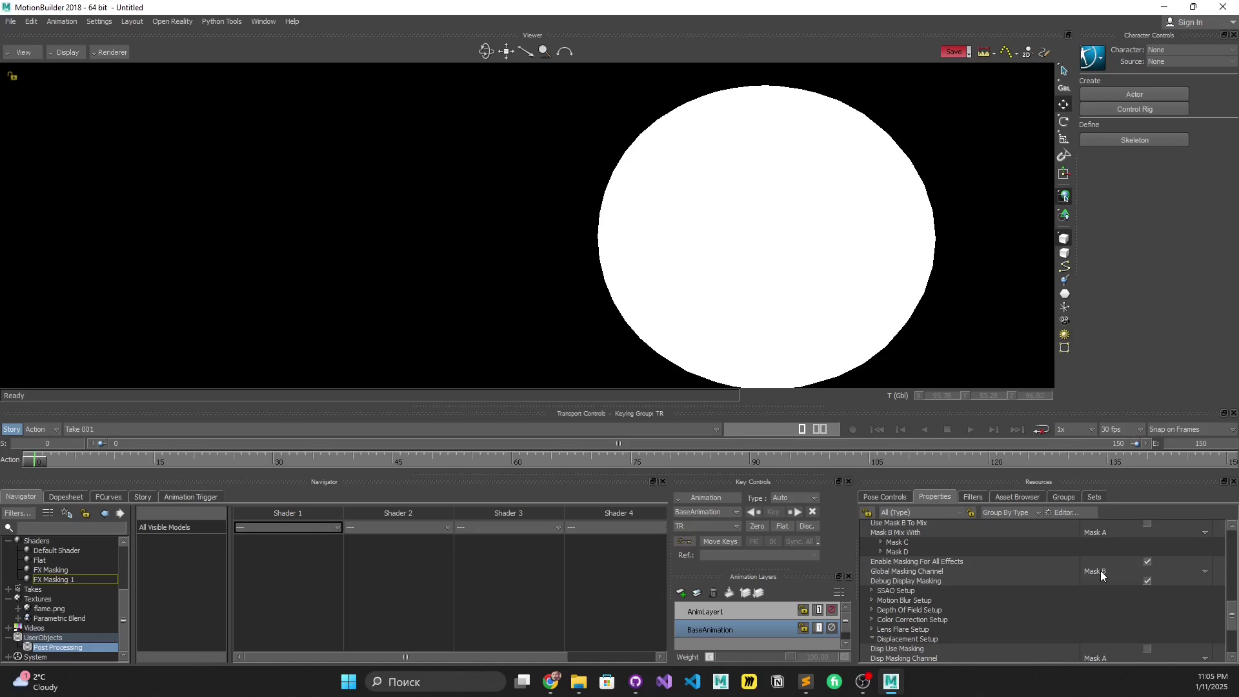
# Step: Set the Post Processing Global Masking Channel to Mask A and display that mask in the masking debug view
pyautogui.click(1101, 573)
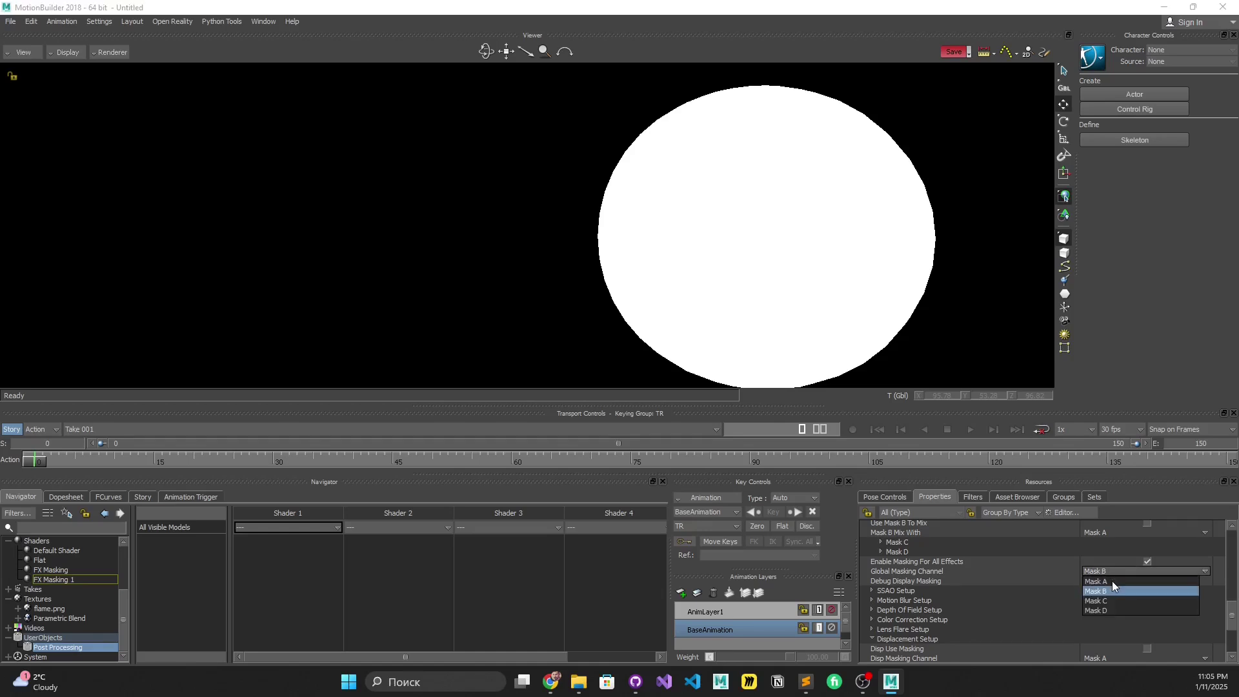
pyautogui.click(1113, 581)
pyautogui.click(1147, 581)
pyautogui.scroll(5, 755, 204)
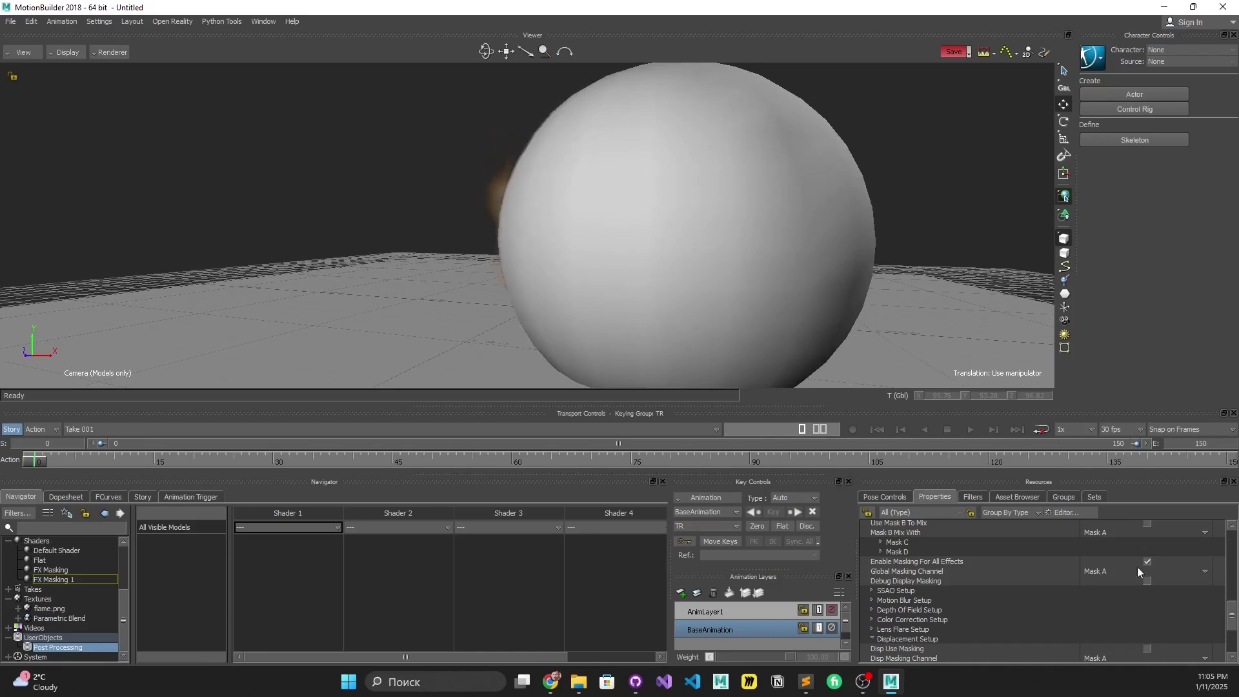
pyautogui.click(1146, 580)
# Step: Enable Use Mask A To Mix and set Mask A Mix With to Mask B
pyautogui.scroll(6, 1106, 602)
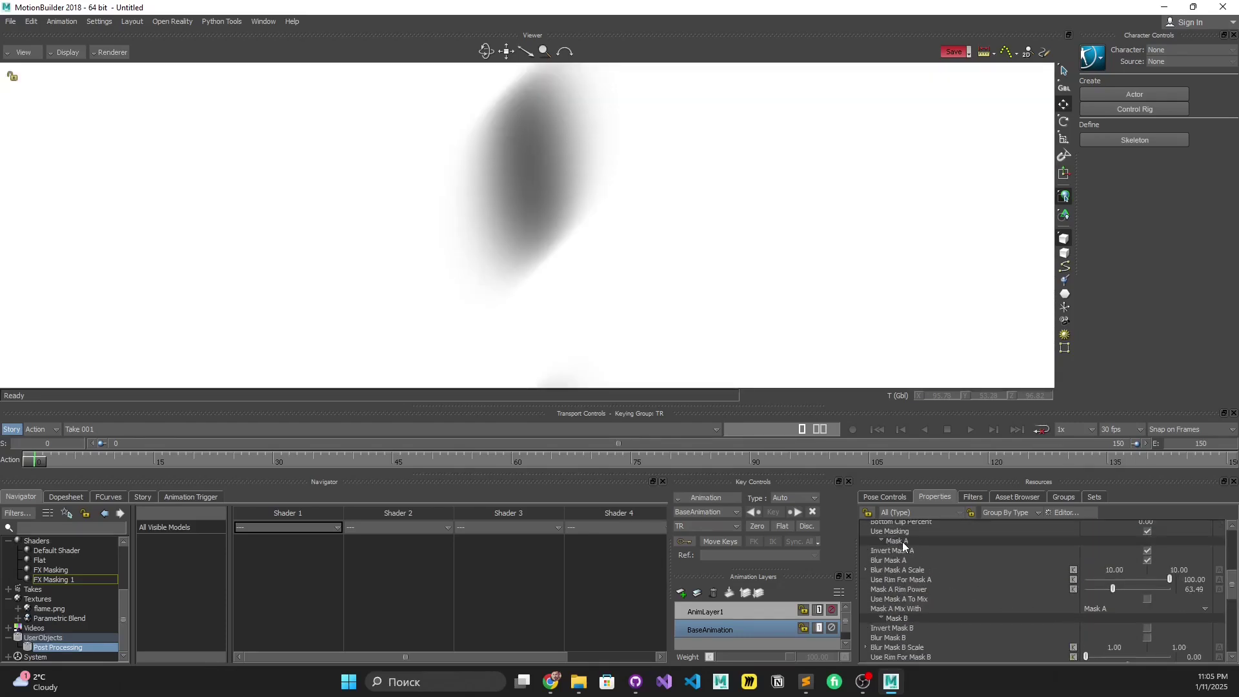
pyautogui.click(908, 602)
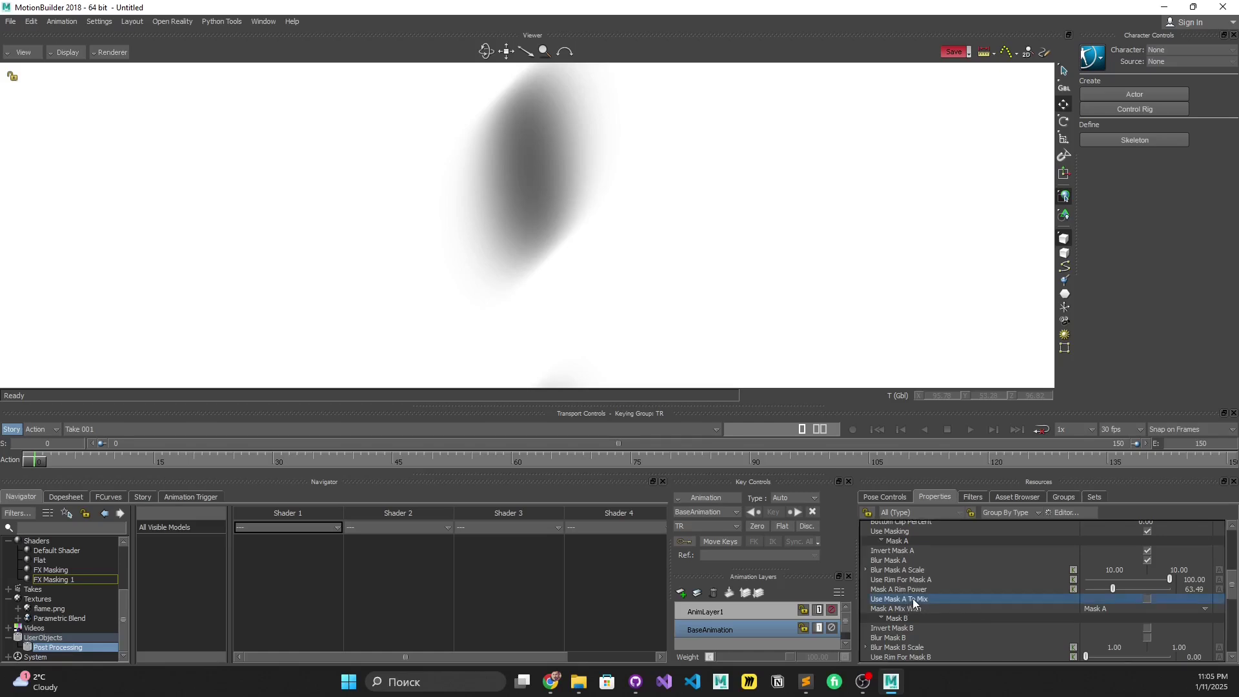
pyautogui.click(1147, 599)
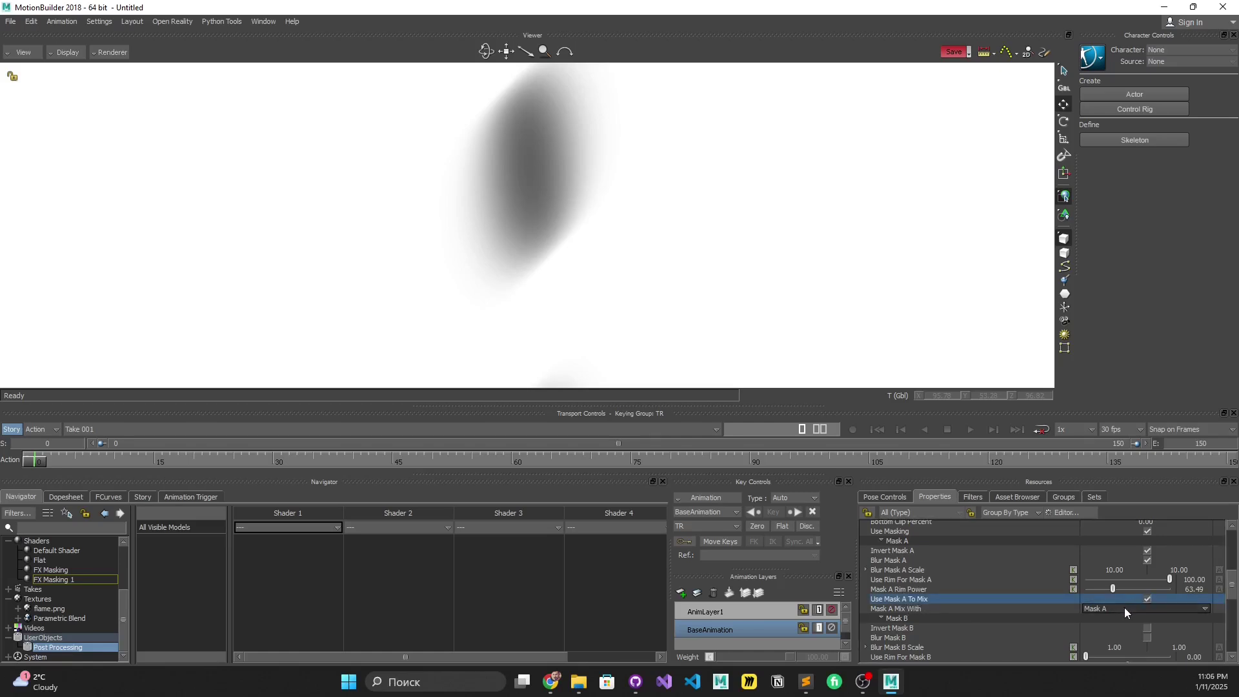
pyautogui.click(1125, 608)
pyautogui.click(1098, 628)
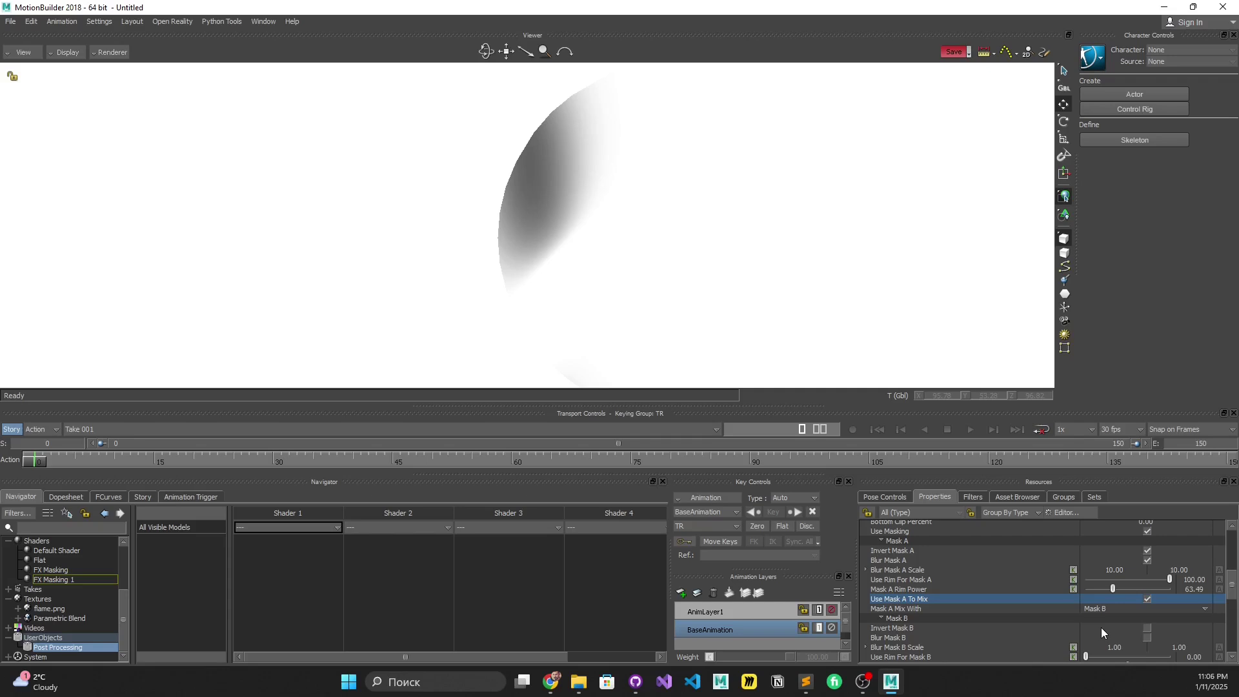
# Step: Enable Invert Mask B and turn off Debug Display Masking for the Post Processing object
pyautogui.click(1149, 627)
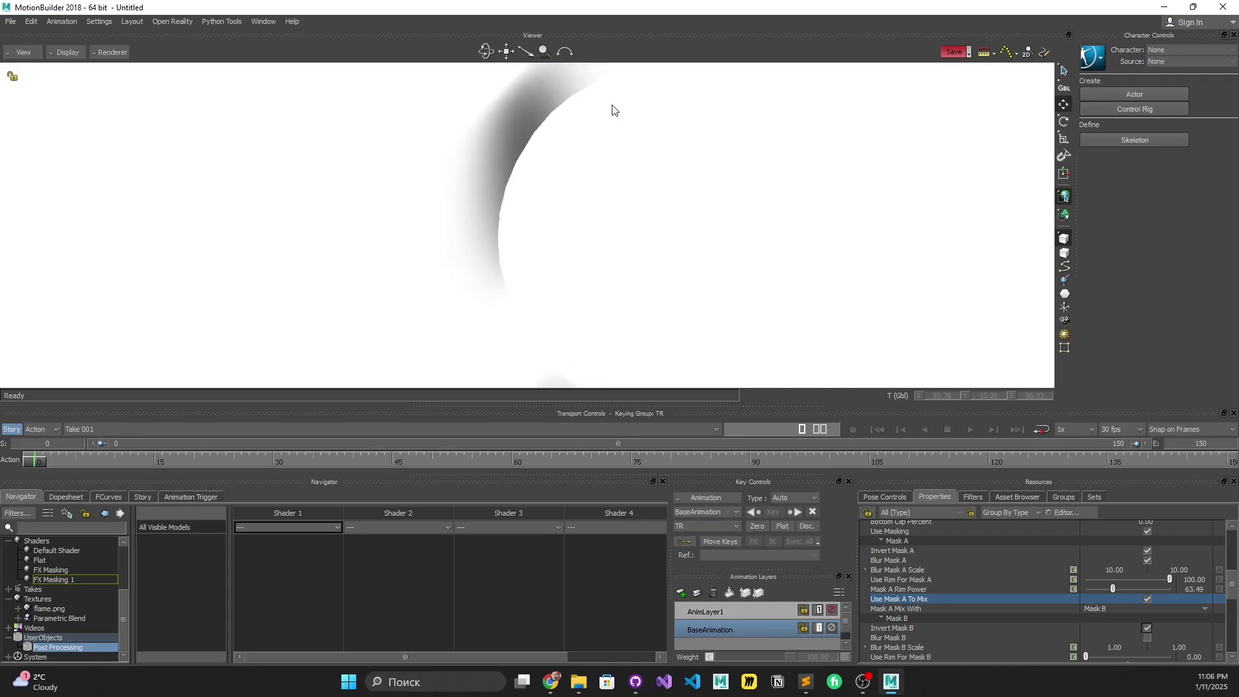
pyautogui.click(890, 627)
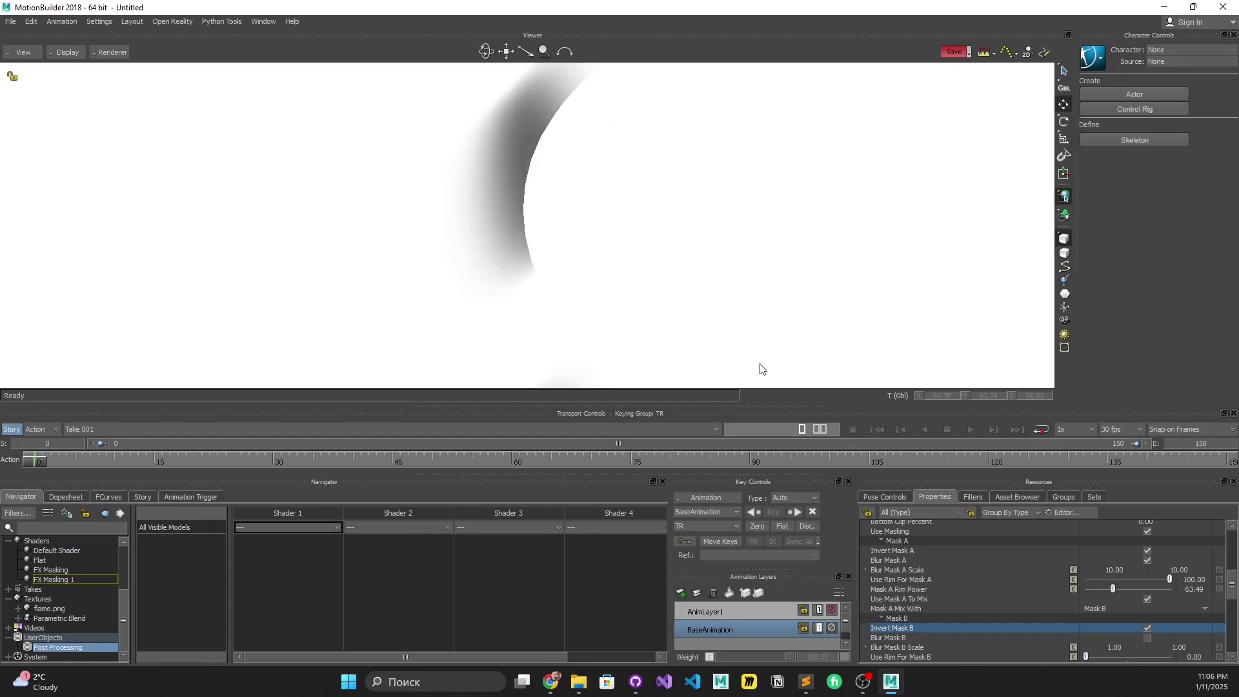
pyautogui.scroll(-3, 1013, 623)
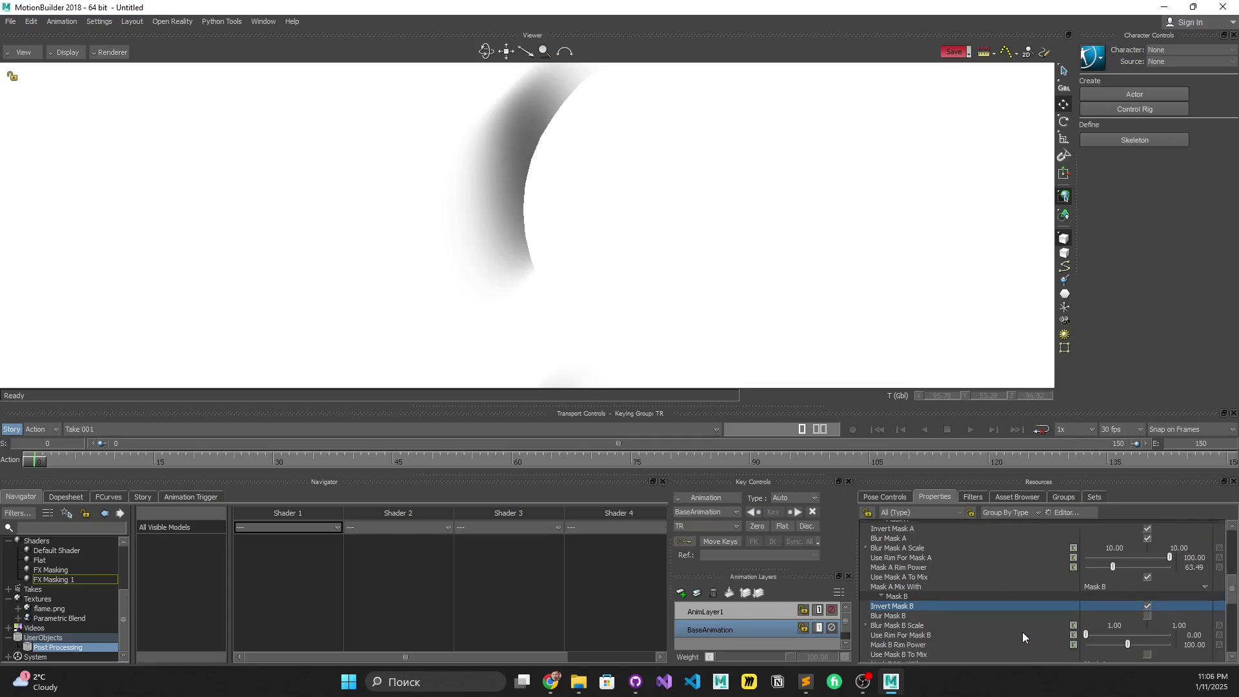
pyautogui.scroll(-3, 1026, 631)
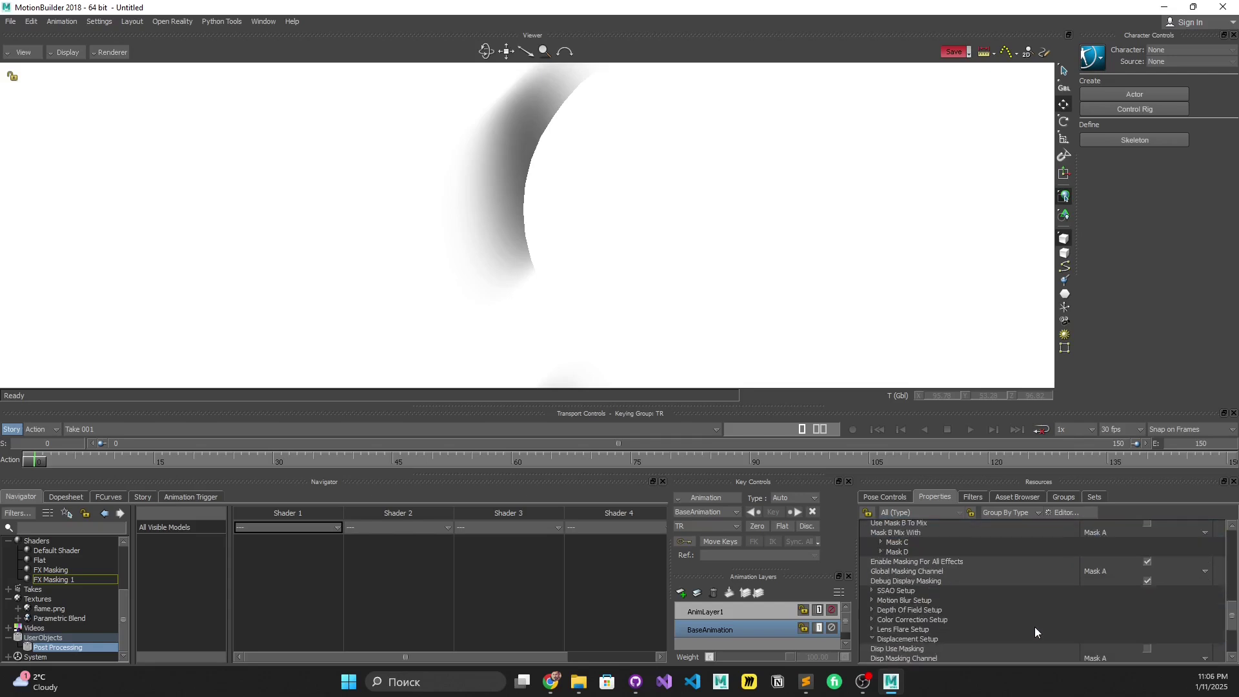
pyautogui.click(1148, 581)
# Step: Examine the flame, torus and large sphere from several angles and distances with the mixed masks applied
pyautogui.keyDown('ctrl'); pyautogui.keyDown('shift'); pyautogui.moveTo(710, 274); pyautogui.dragTo(683, 273); pyautogui.keyUp('shift'); pyautogui.keyUp('ctrl')
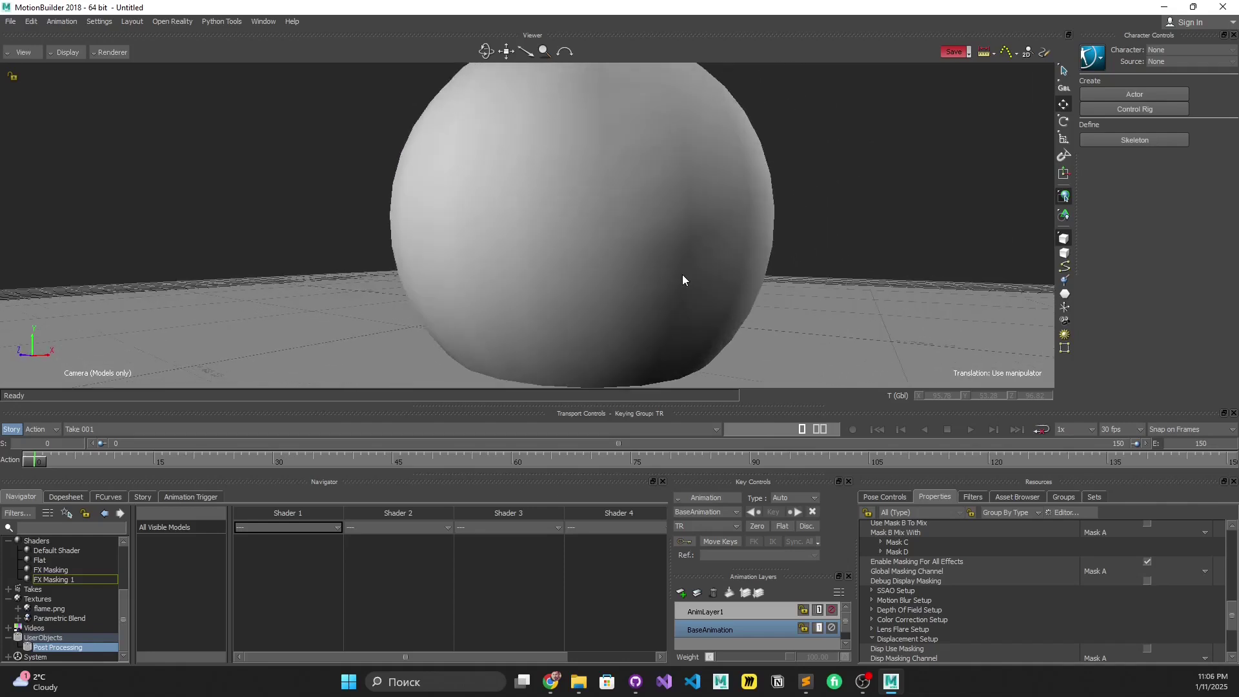
pyautogui.click(653, 258)
pyautogui.scroll(3, 592, 282)
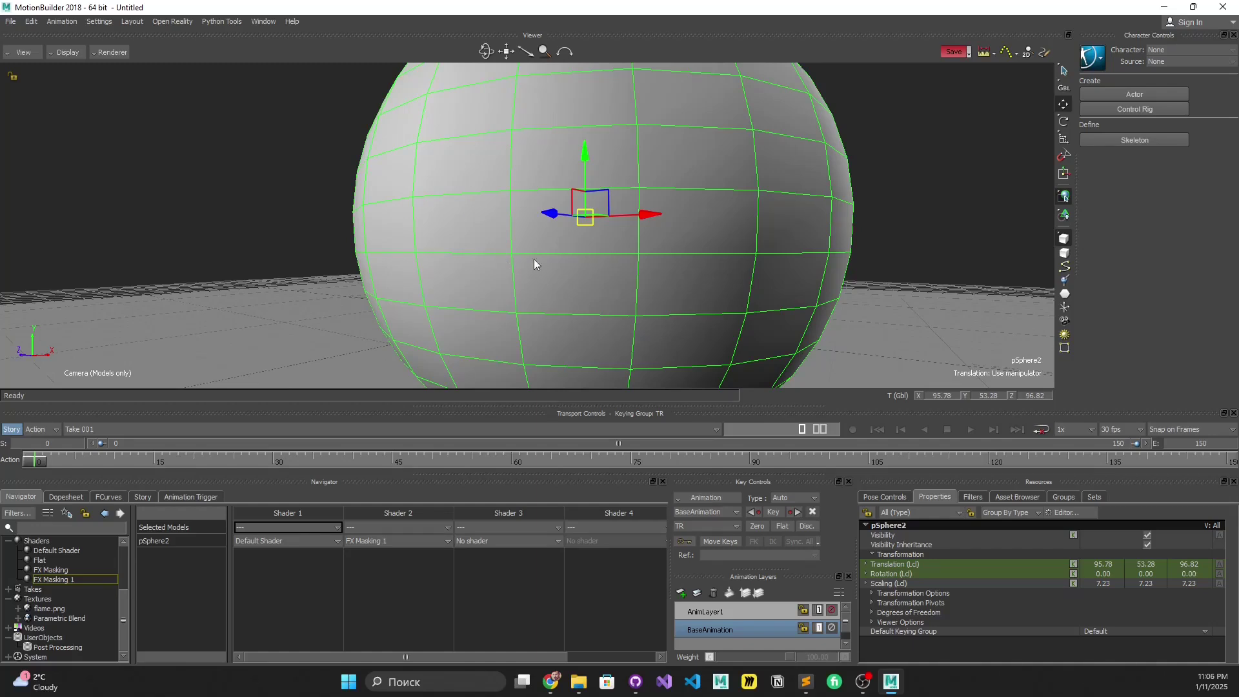
pyautogui.scroll(-4, 719, 264)
pyautogui.keyDown('ctrl'); pyautogui.keyDown('shift'); pyautogui.moveTo(664, 261); pyautogui.dragTo(721, 260); pyautogui.keyUp('shift'); pyautogui.keyUp('ctrl')
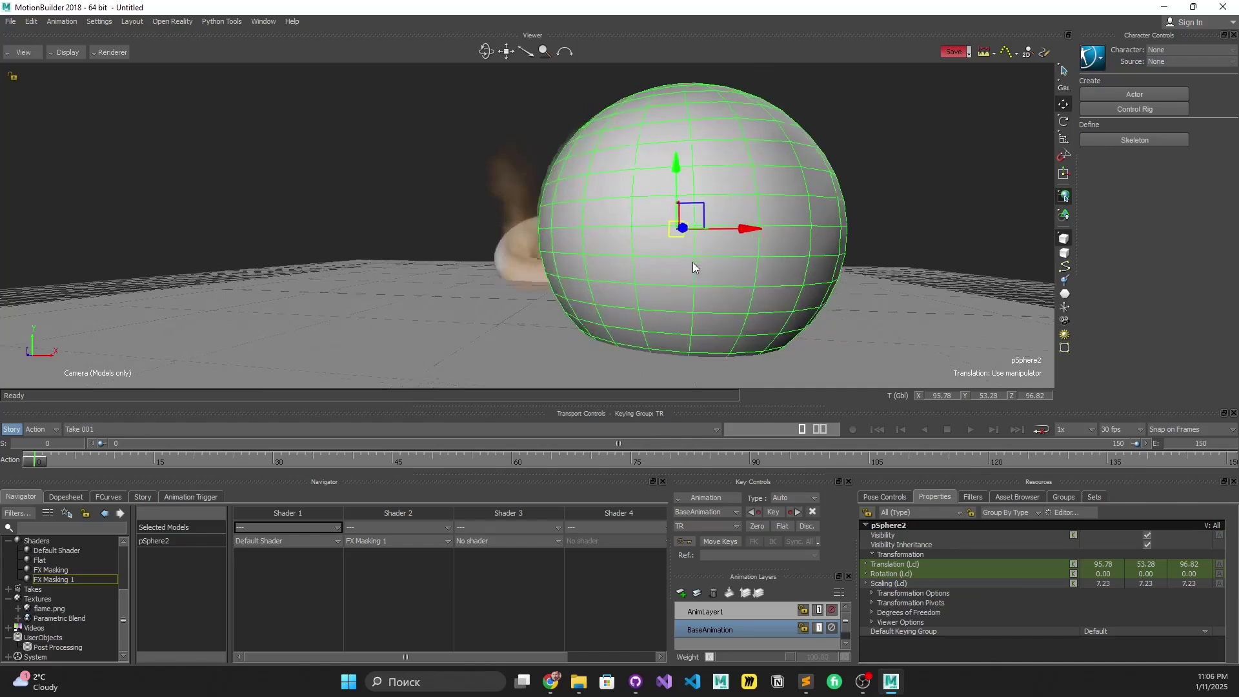
pyautogui.scroll(3, 594, 270)
pyautogui.scroll(2, 601, 278)
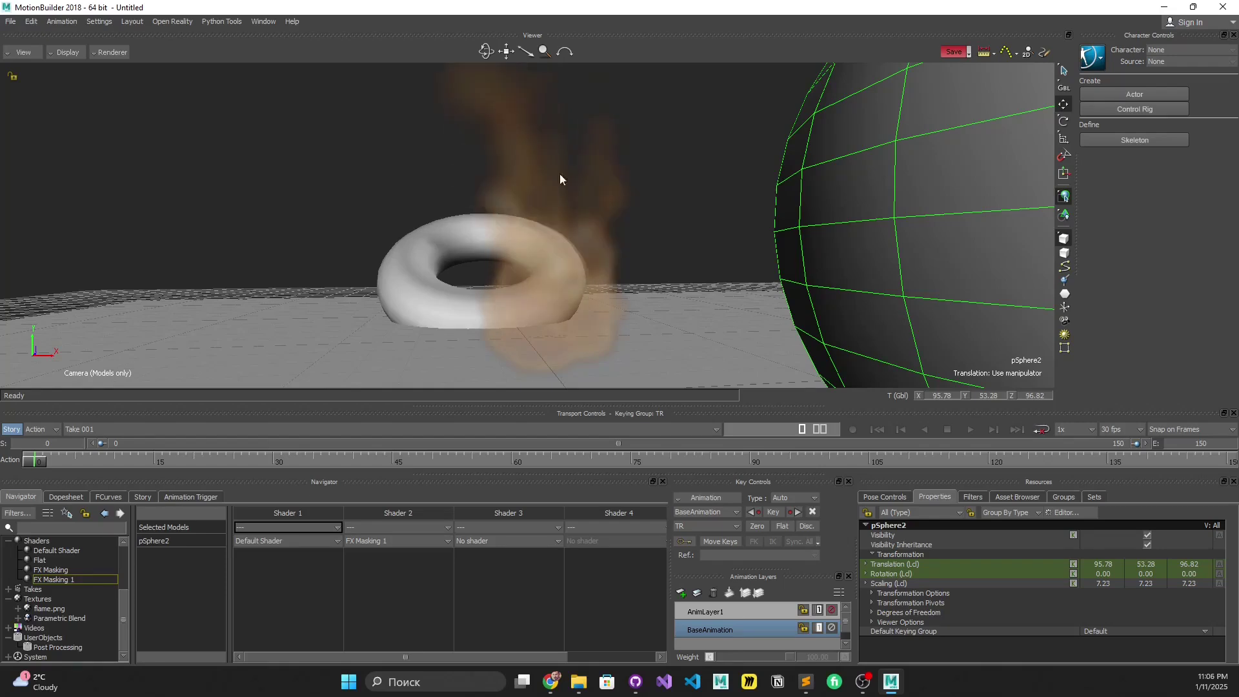
pyautogui.click(697, 200)
pyautogui.scroll(-3, 696, 220)
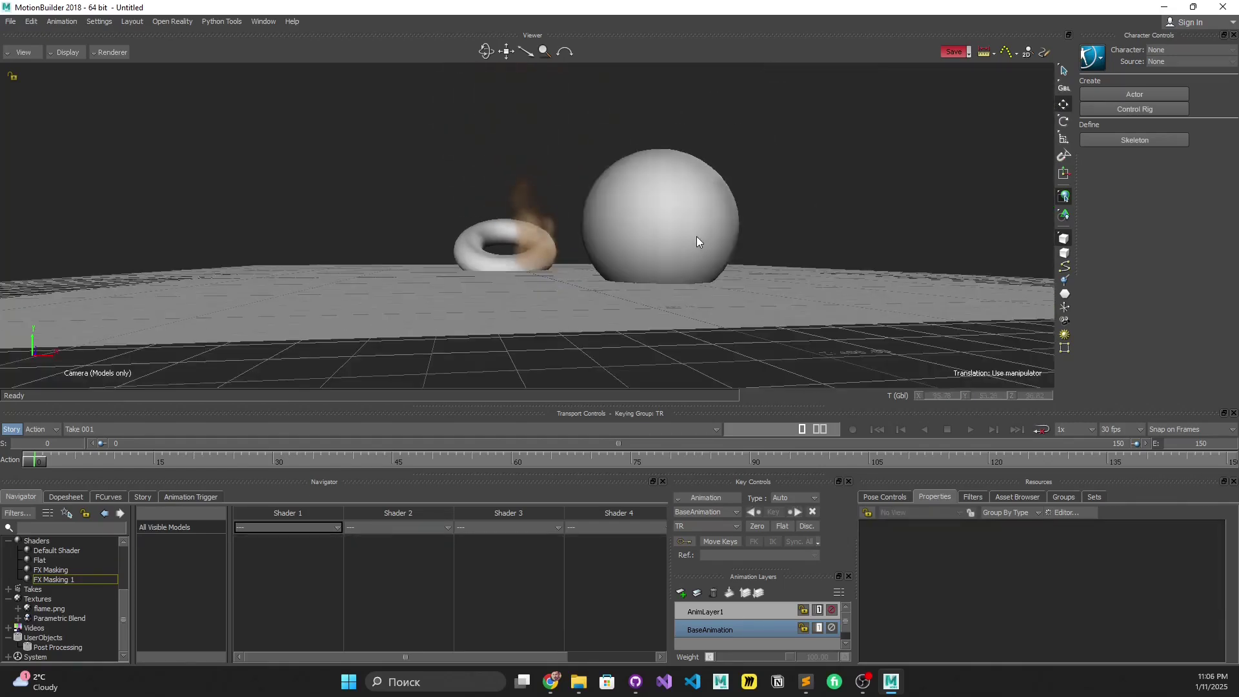
pyautogui.scroll(3, 674, 252)
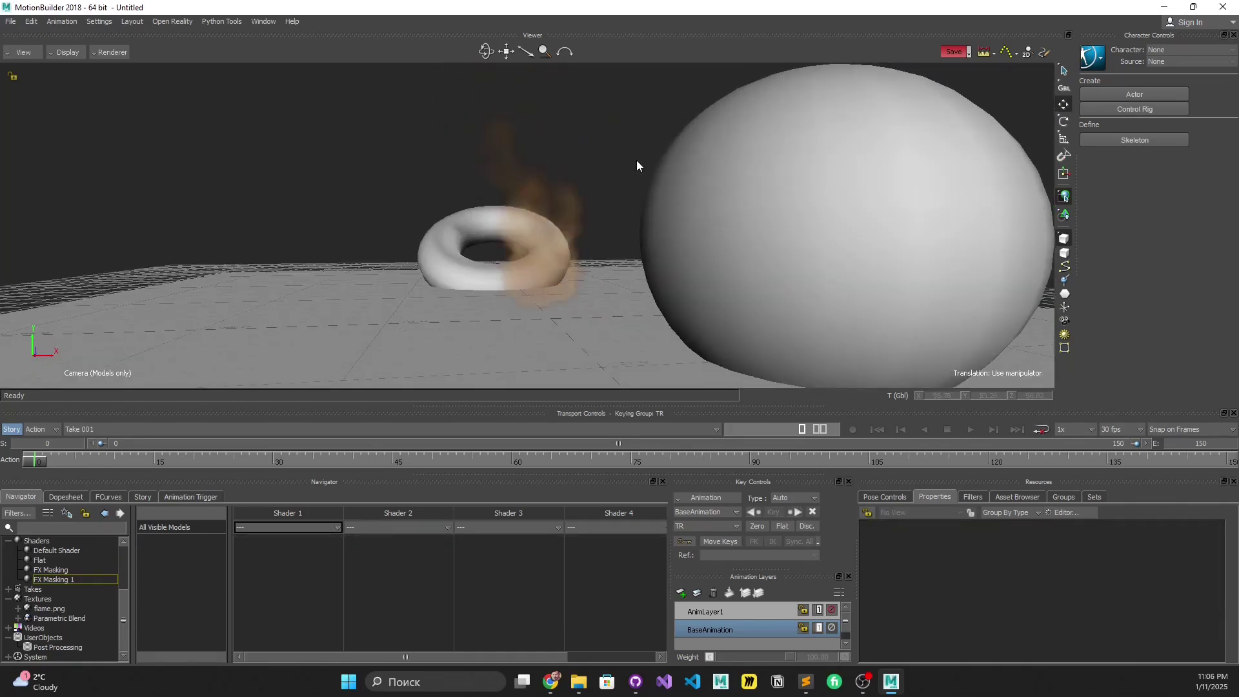